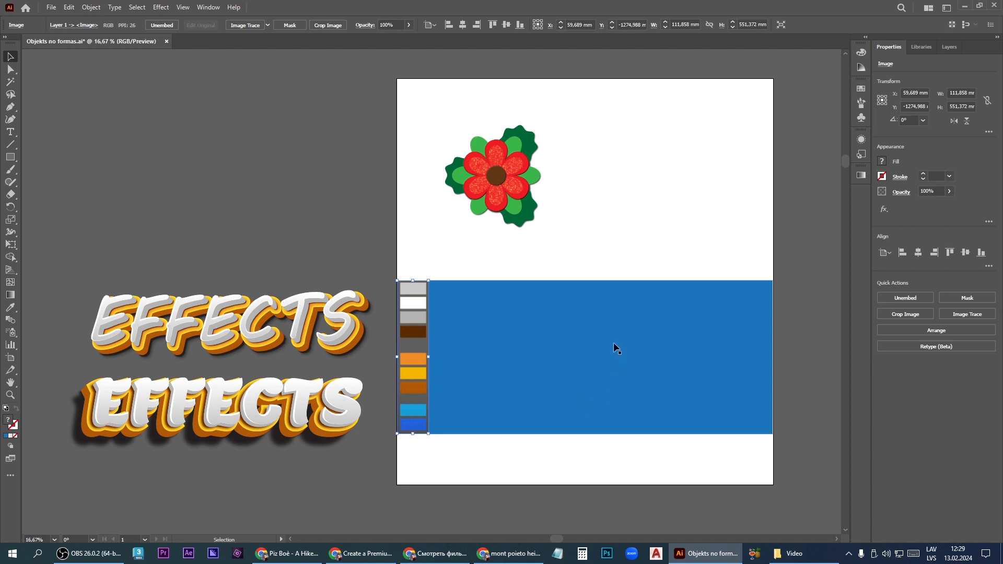
# Step: Lock the colour swatch image and the blue rectangle in Layer 1
pyautogui.click(661, 324)
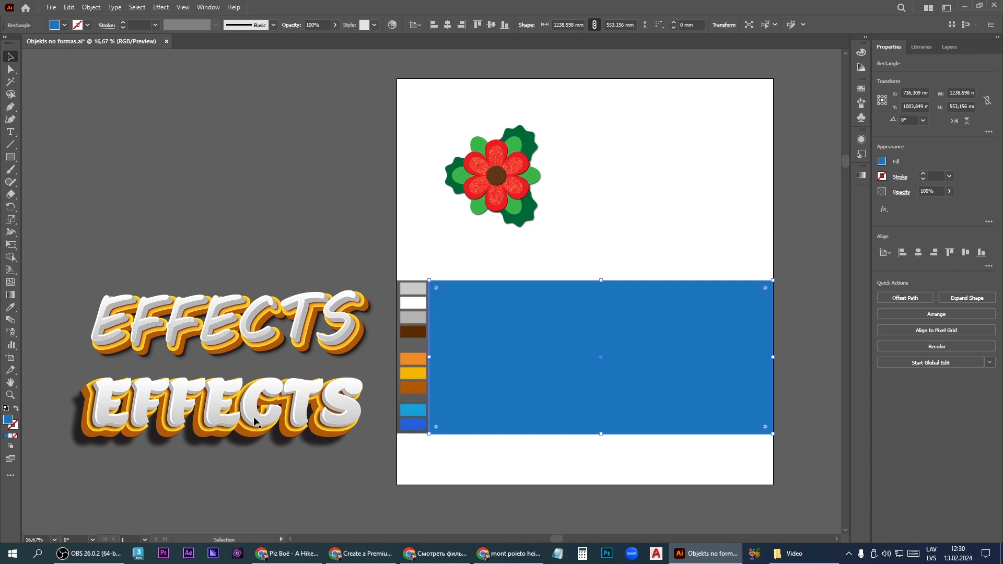
pyautogui.click(948, 47)
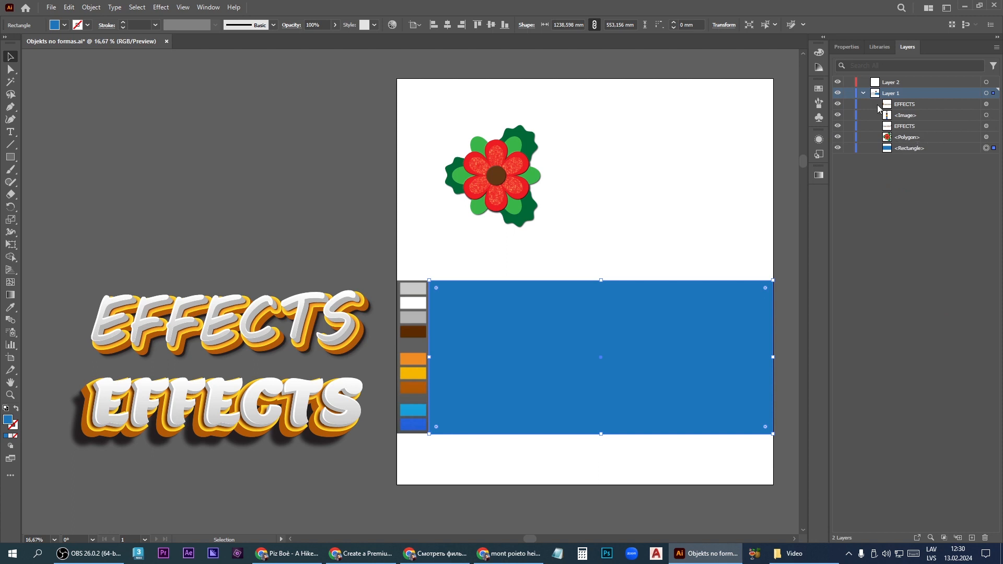
pyautogui.click(847, 115)
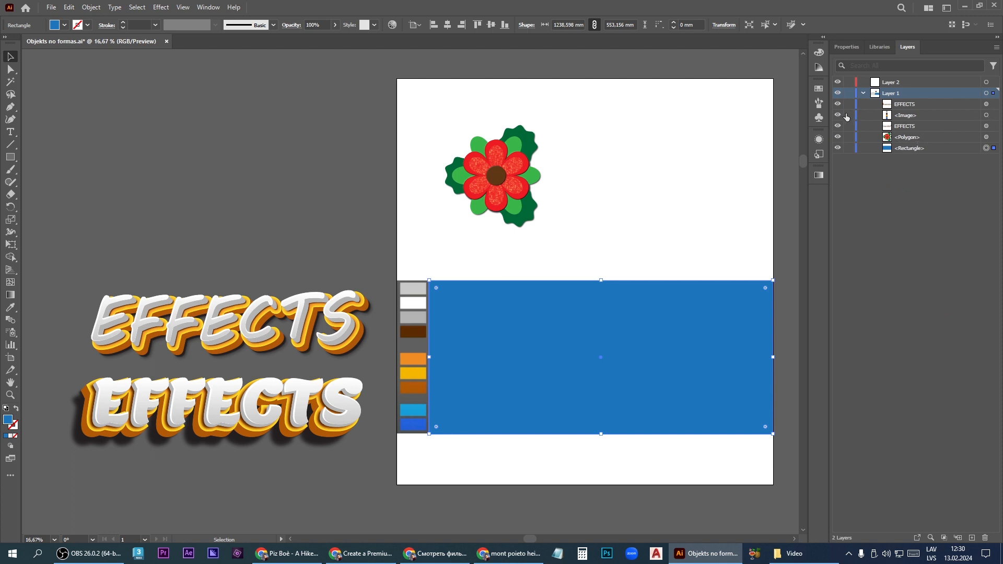
pyautogui.click(848, 148)
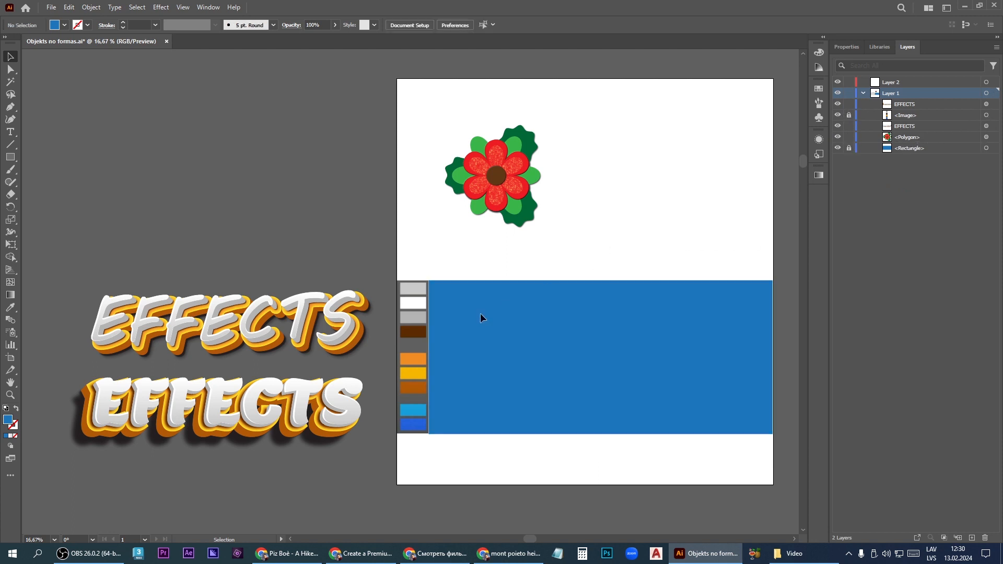
# Step: Add the point text "EFFECTS" on the blue rectangle
pyautogui.click(11, 131)
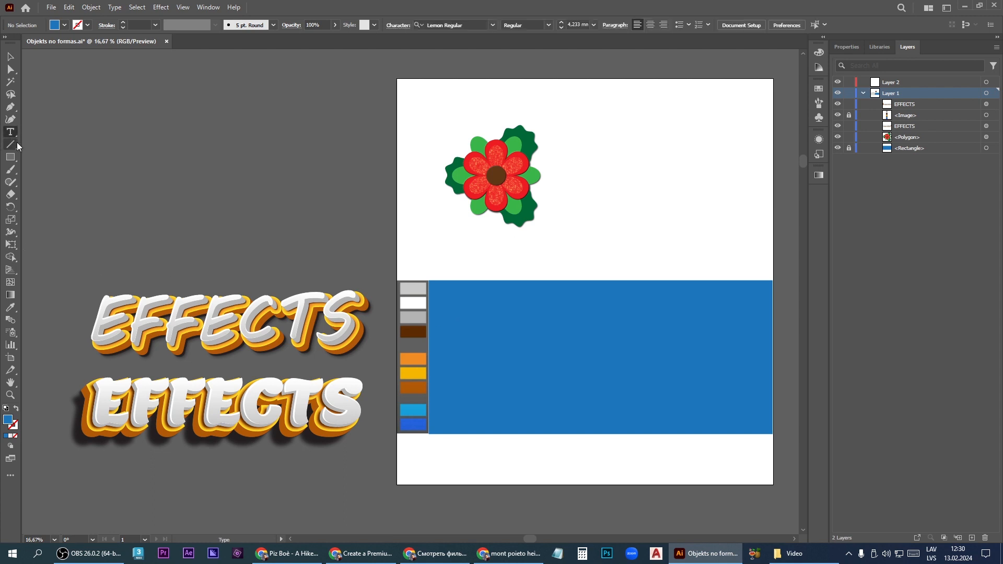
pyautogui.click(490, 354)
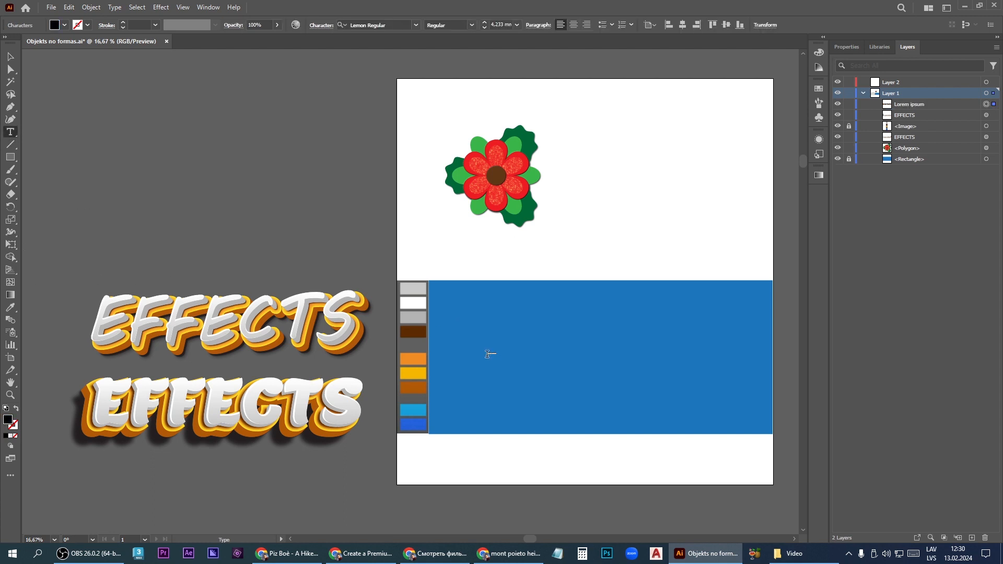
pyautogui.write('EFFECTS')
pyautogui.click(11, 56)
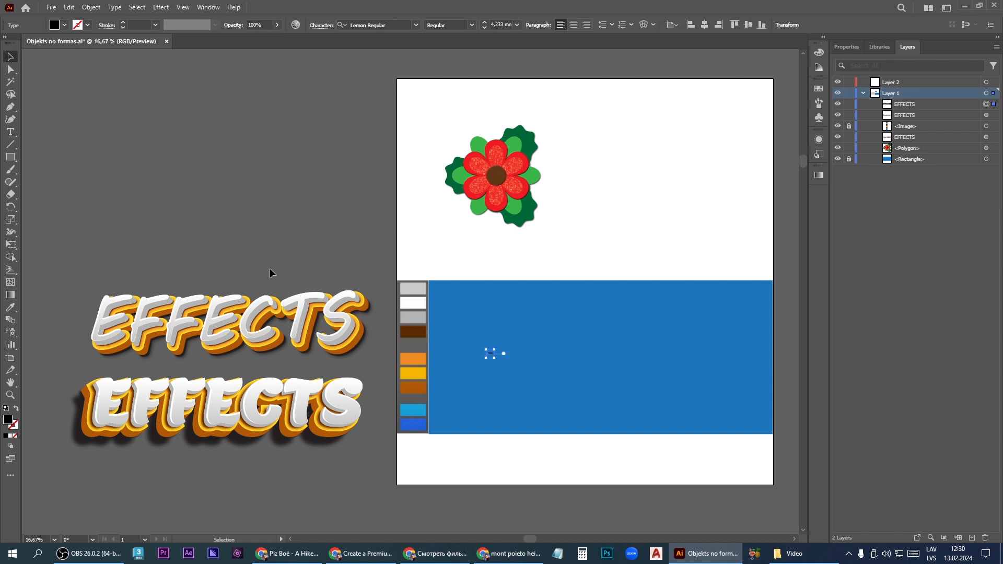
# Step: Enlarge the new EFFECTS text to about 218 mm font size, centre it on the blue rectangle and set its font to MV Boli
pyautogui.moveTo(503, 353); pyautogui.dragTo(752, 256)
pyautogui.moveTo(608, 335); pyautogui.dragTo(587, 369)
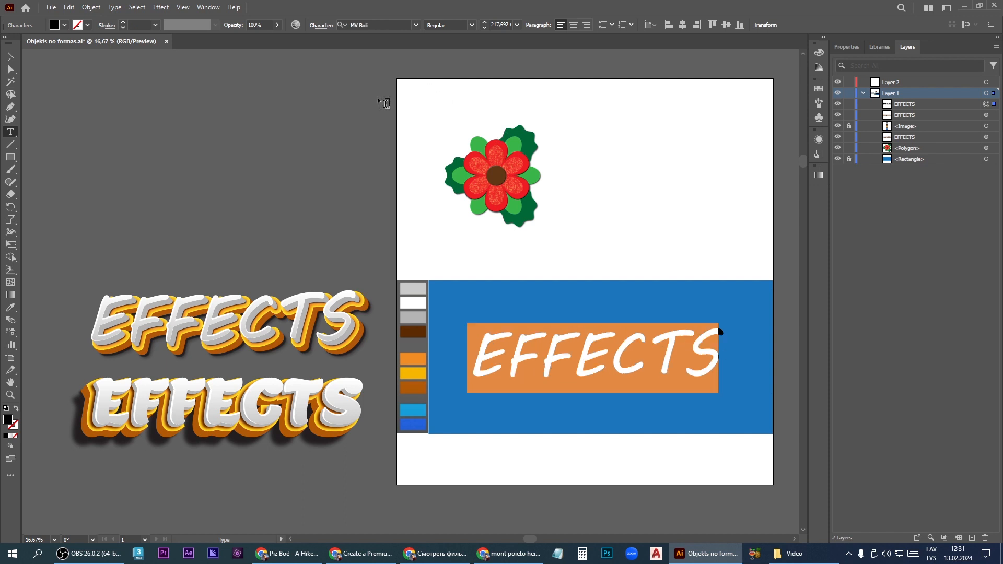
pyautogui.press('Escape')
# Step: Add a new fill to the EFFECTS text's appearance and colour it white
pyautogui.scroll(1, 791, 342)
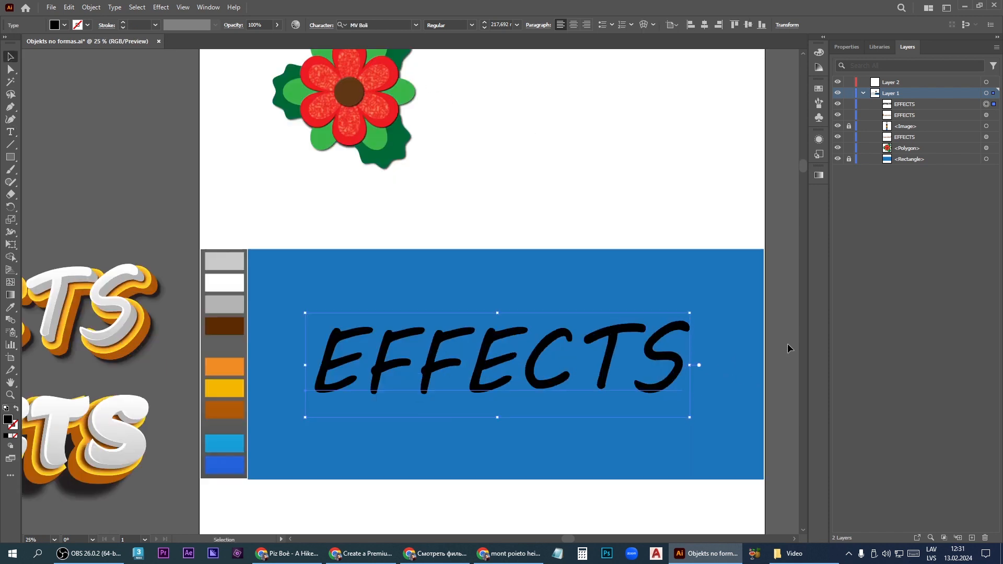
pyautogui.moveTo(755, 353); pyautogui.dragTo(644, 344)
pyautogui.scroll(1, 671, 336)
pyautogui.scroll(-1, 644, 344)
pyautogui.click(842, 47)
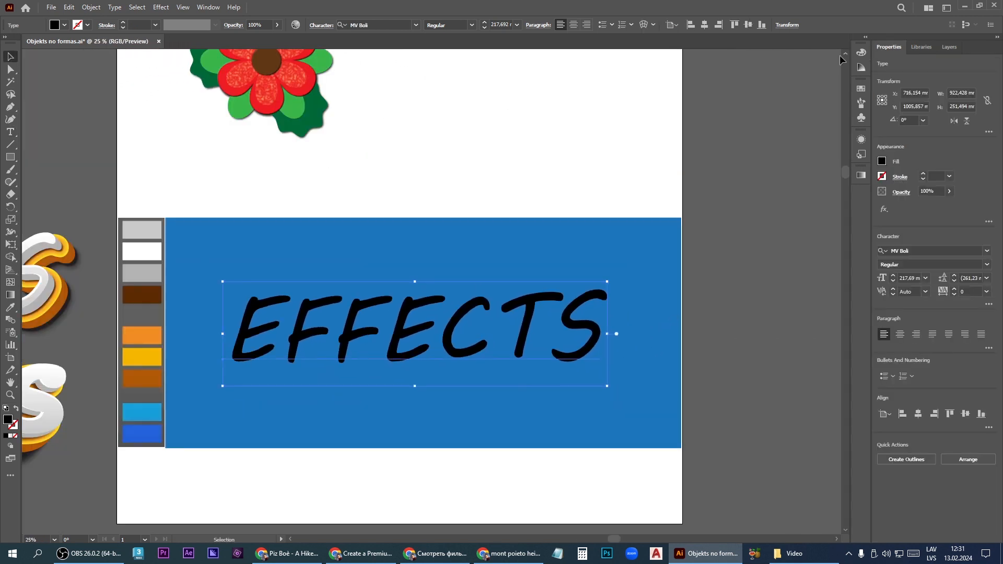
pyautogui.click(862, 140)
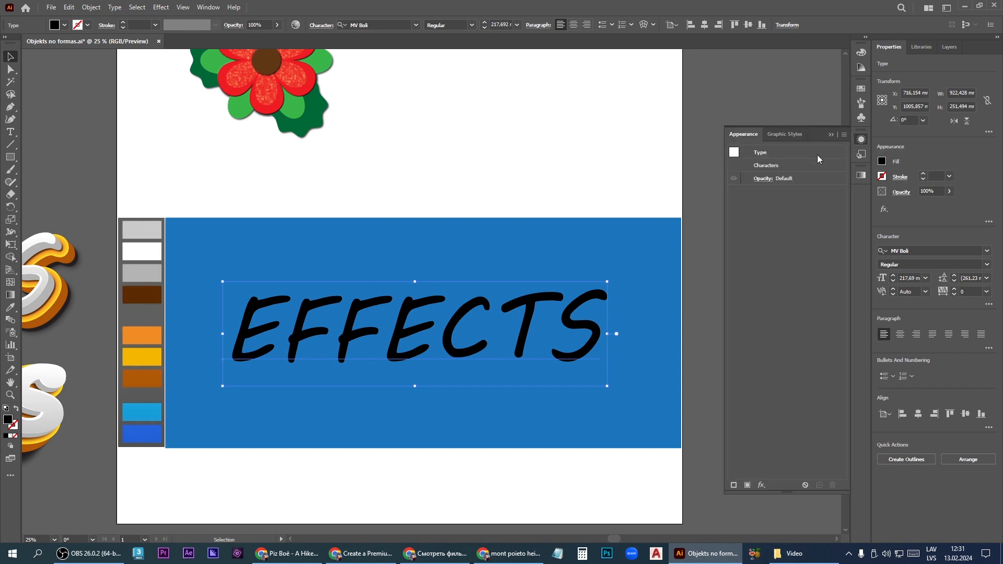
pyautogui.click(760, 192)
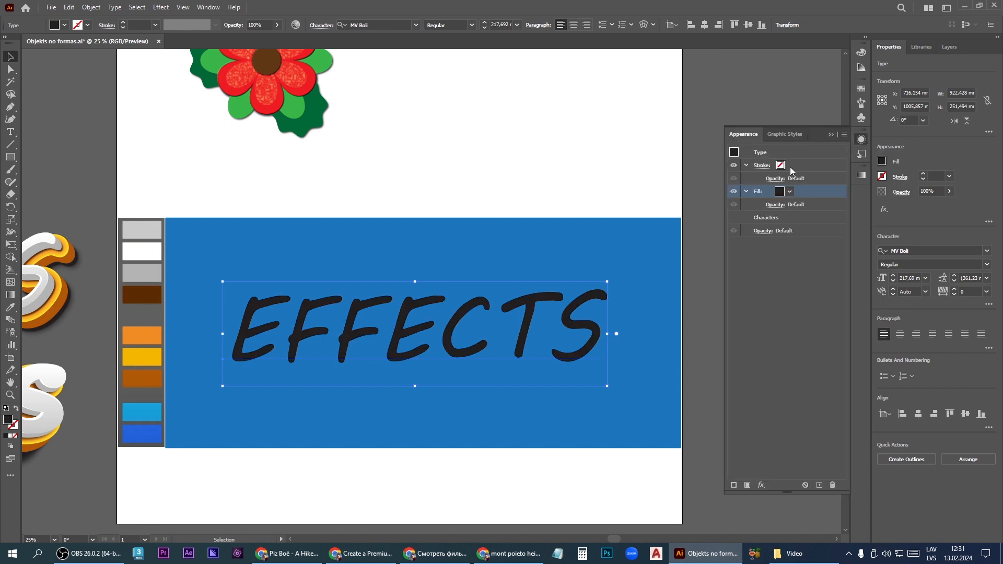
pyautogui.click(780, 192)
pyautogui.click(677, 208)
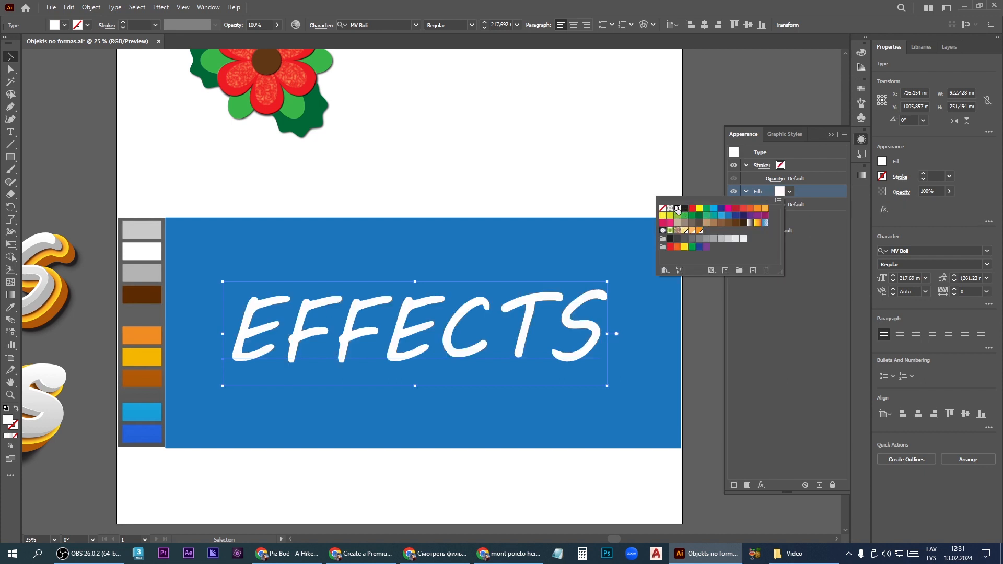
pyautogui.click(866, 203)
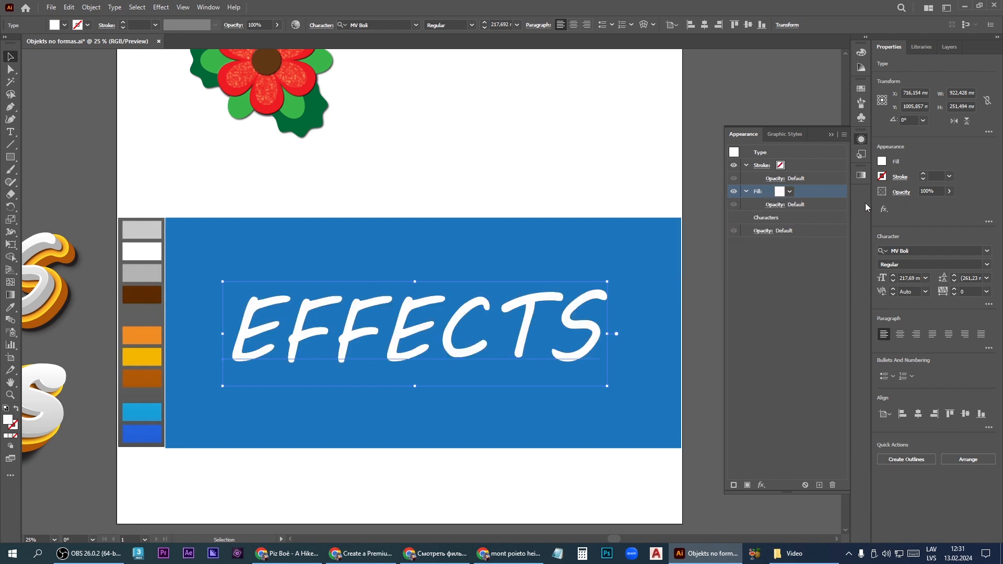
# Step: Apply the White, Black linear gradient to the text's fill and set its angle to -90°
pyautogui.click(862, 175)
pyautogui.click(752, 190)
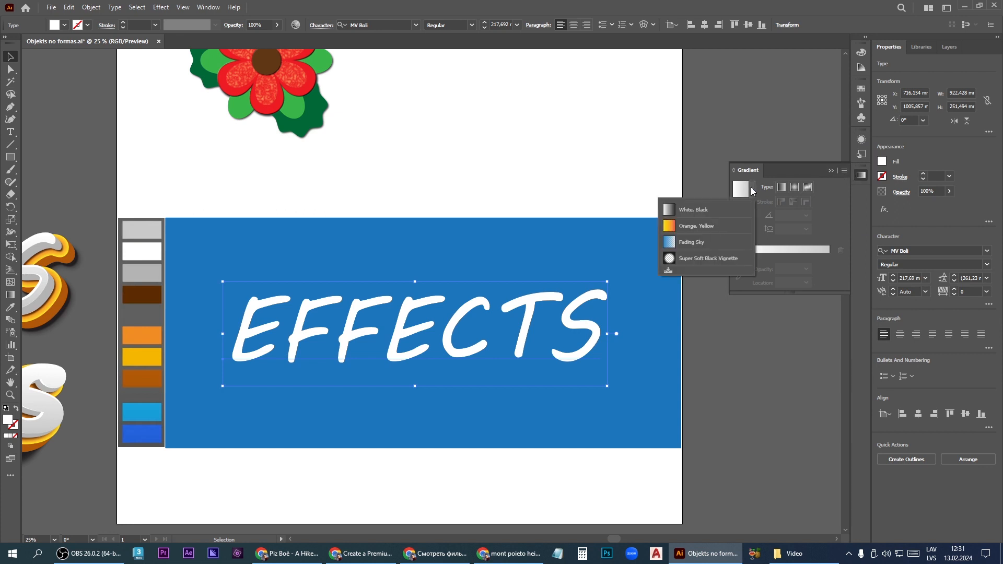
pyautogui.click(690, 210)
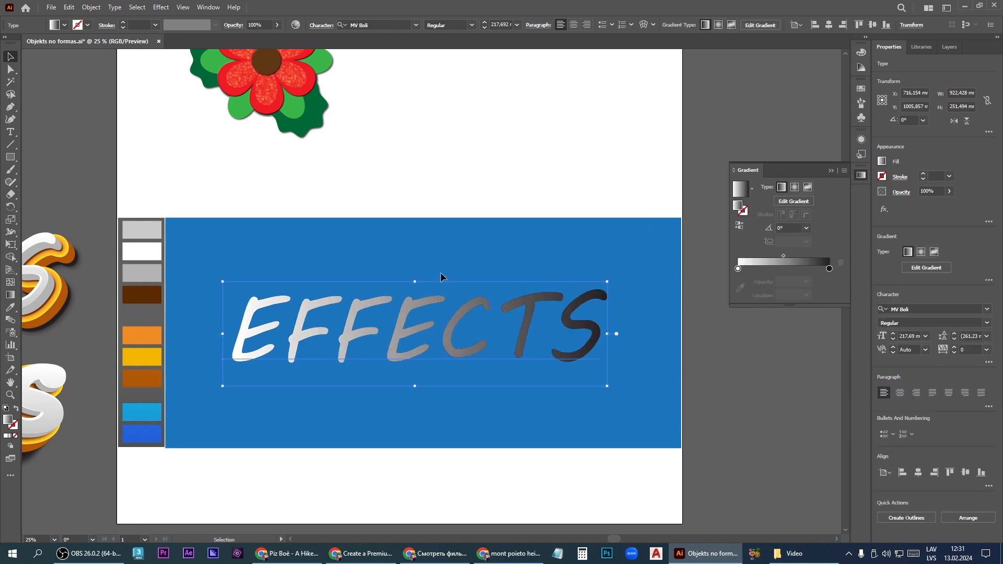
pyautogui.click(806, 227)
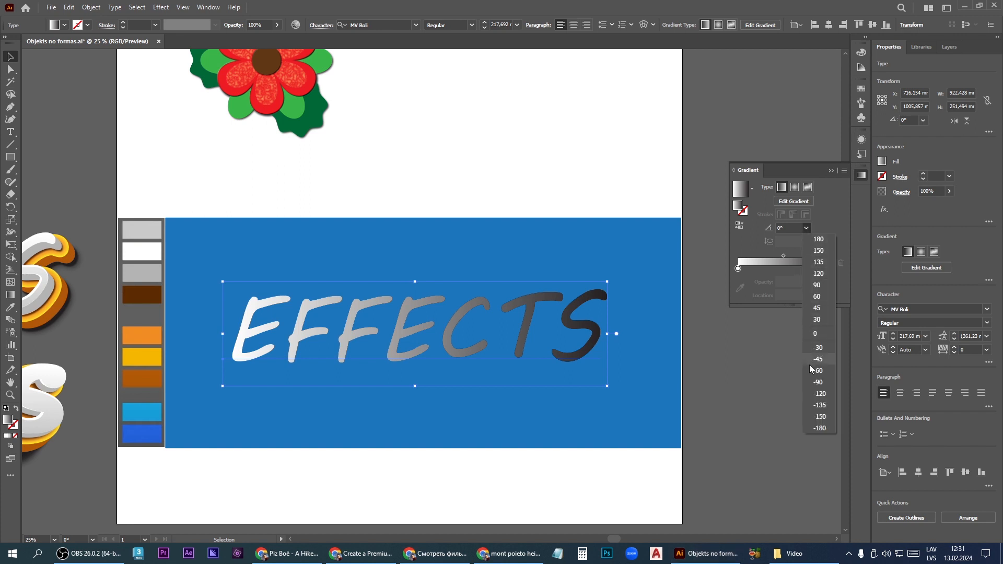
pyautogui.click(818, 385)
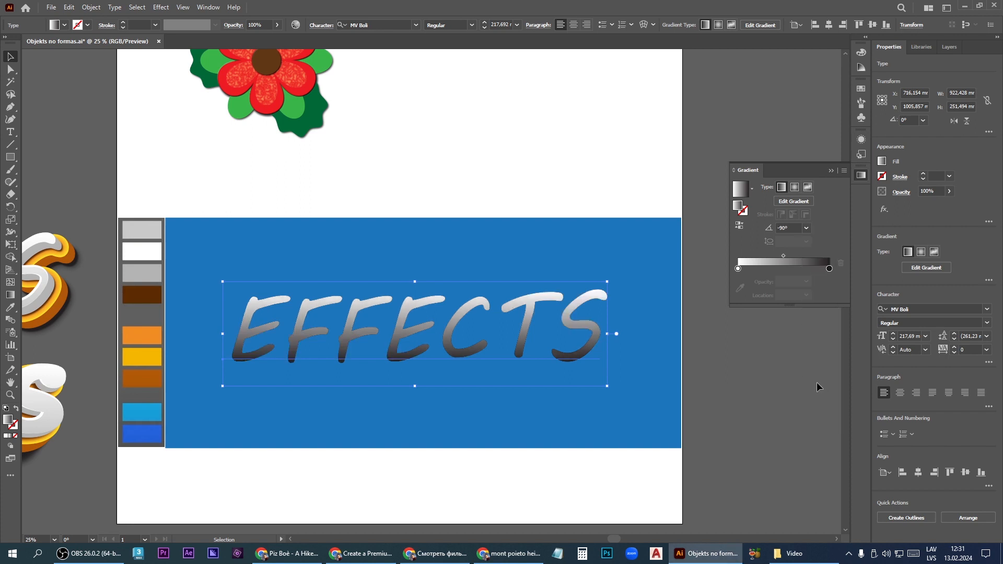
# Step: Recolour the gradient's black stop with the light grey sampled from the first swatch of the palette image
pyautogui.click(829, 269)
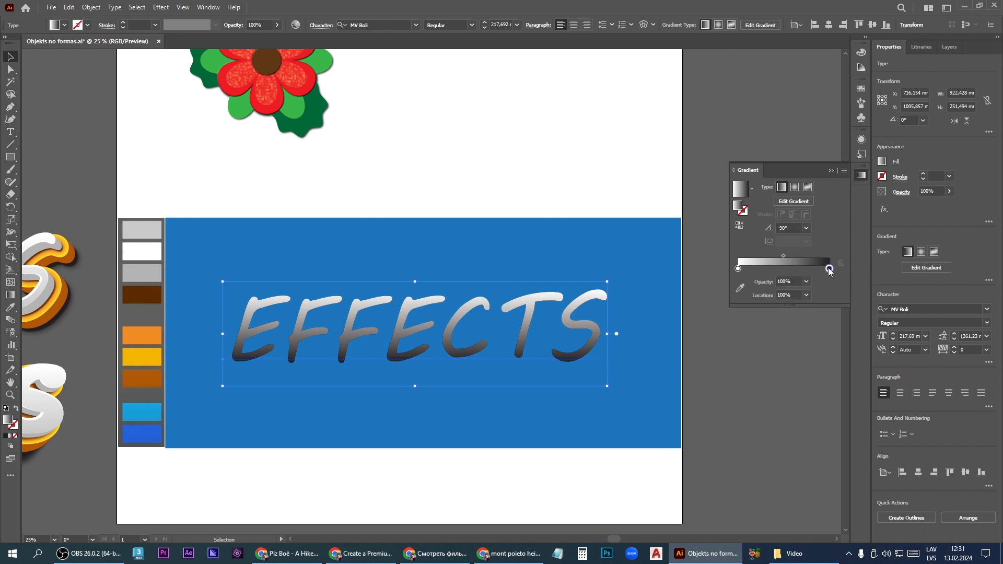
pyautogui.doubleClick(830, 269)
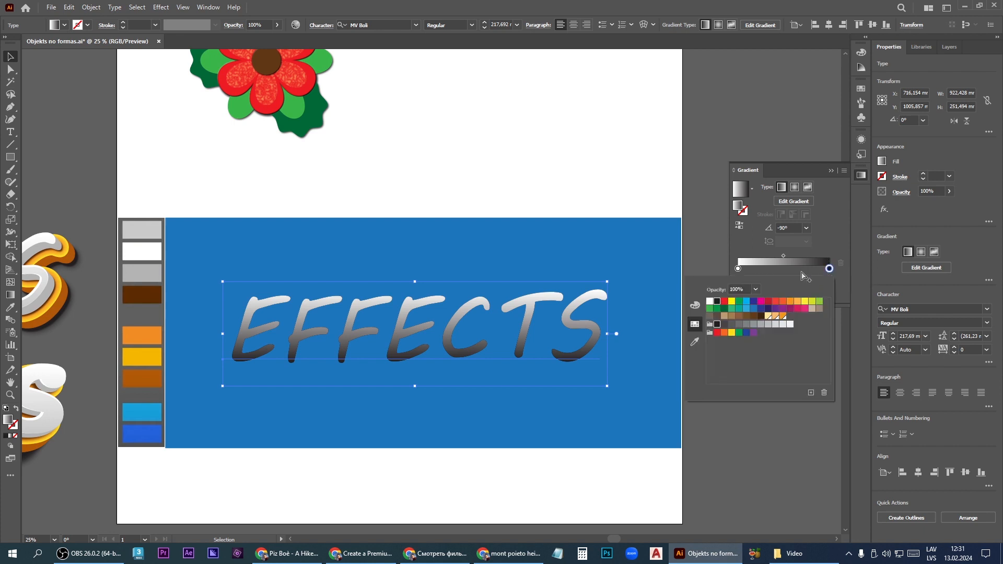
pyautogui.click(695, 345)
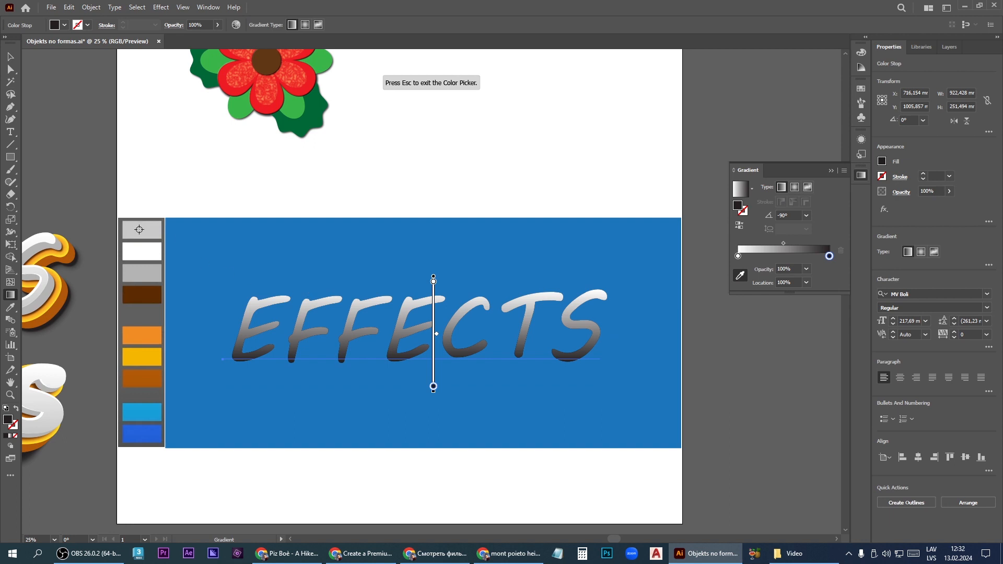
pyautogui.click(139, 230)
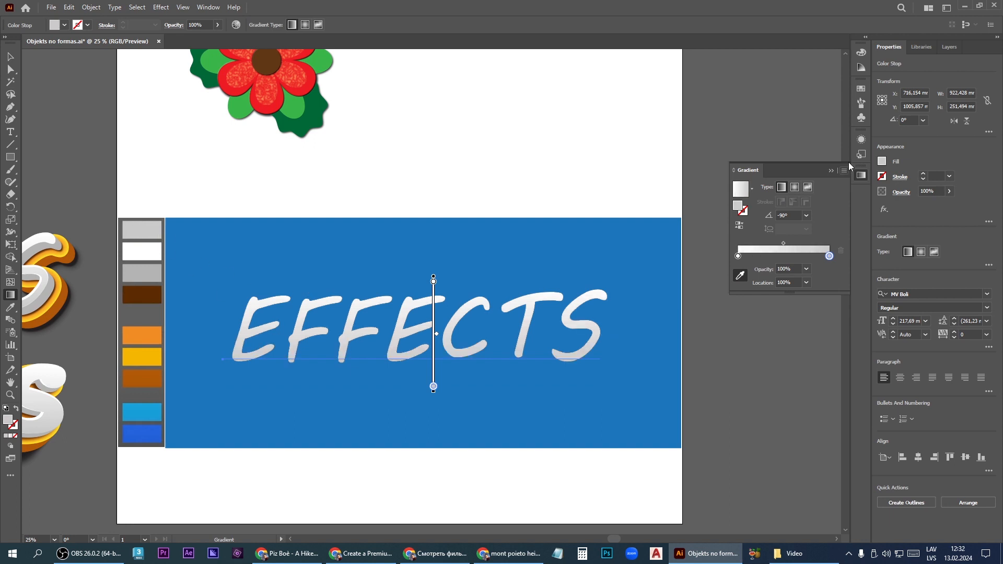
# Step: Duplicate the text's gradient fill and make the lower copy solid white
pyautogui.click(861, 140)
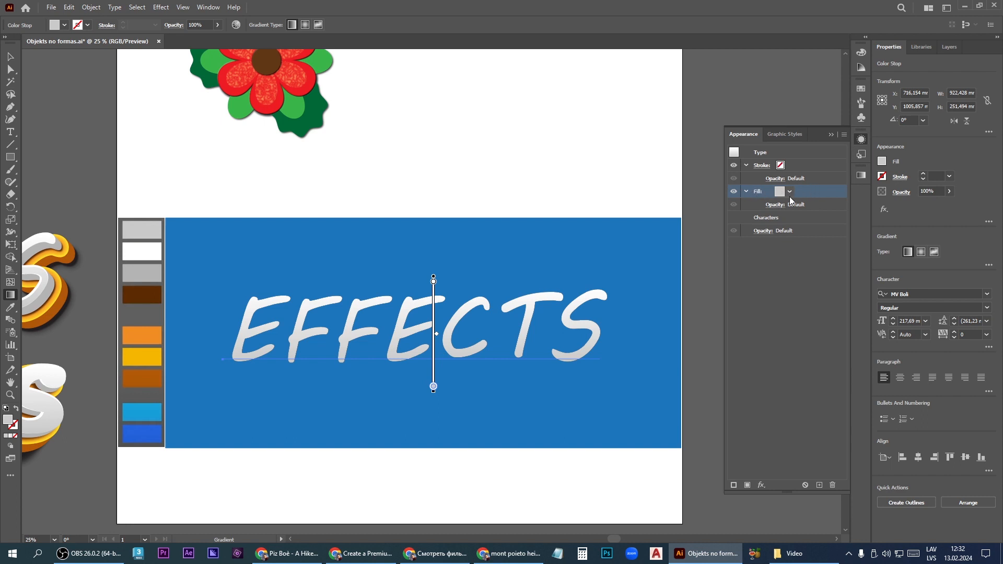
pyautogui.click(819, 486)
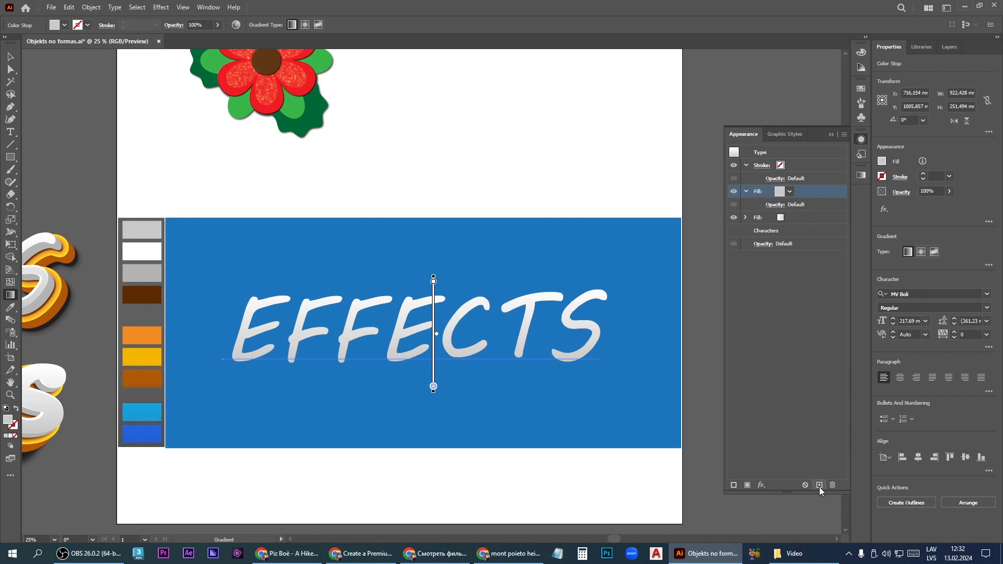
pyautogui.click(782, 218)
pyautogui.click(781, 218)
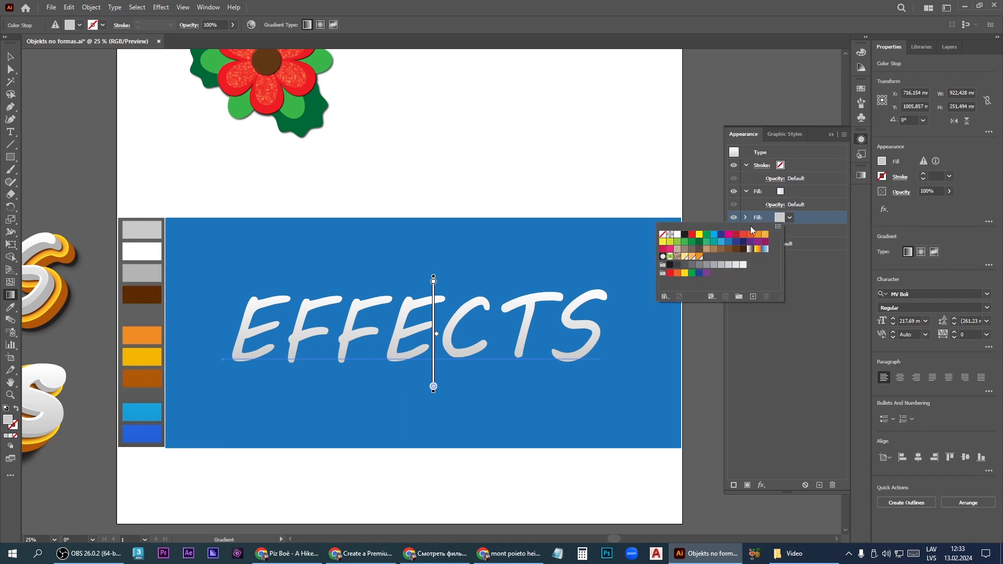
pyautogui.click(677, 235)
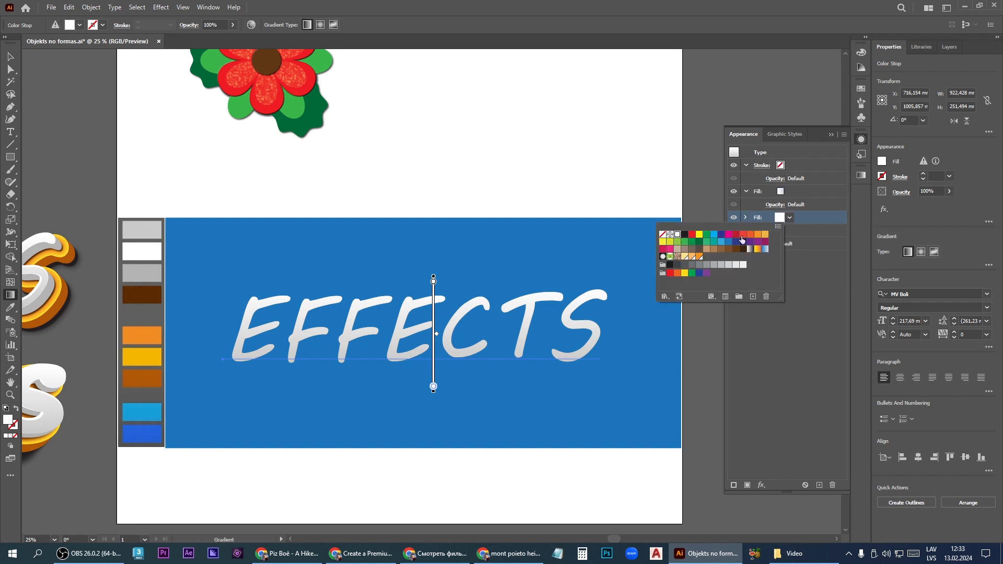
pyautogui.click(815, 189)
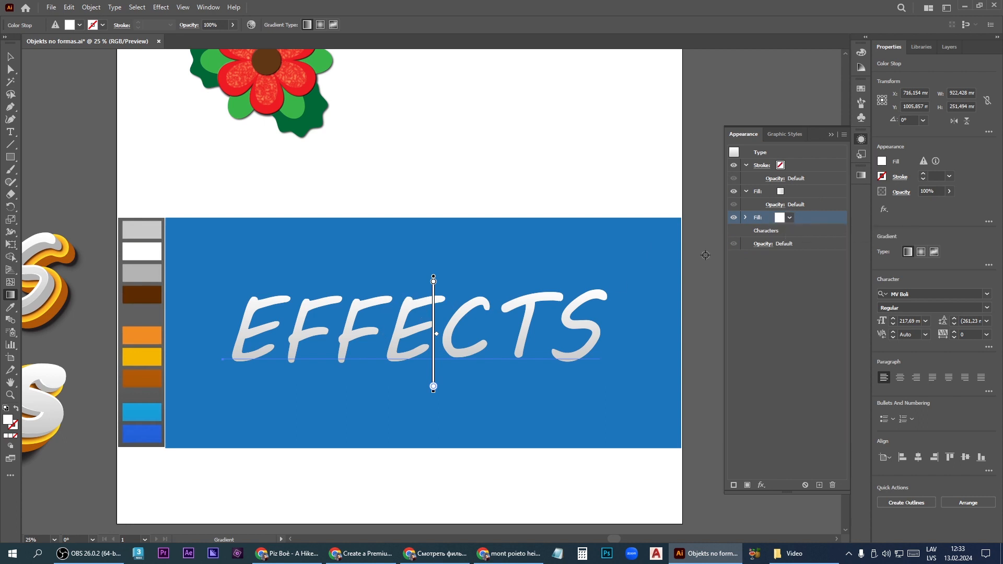
# Step: Apply an Offset Path effect of -3 mm with Miter joins to the text's upper gradient fill
pyautogui.click(811, 191)
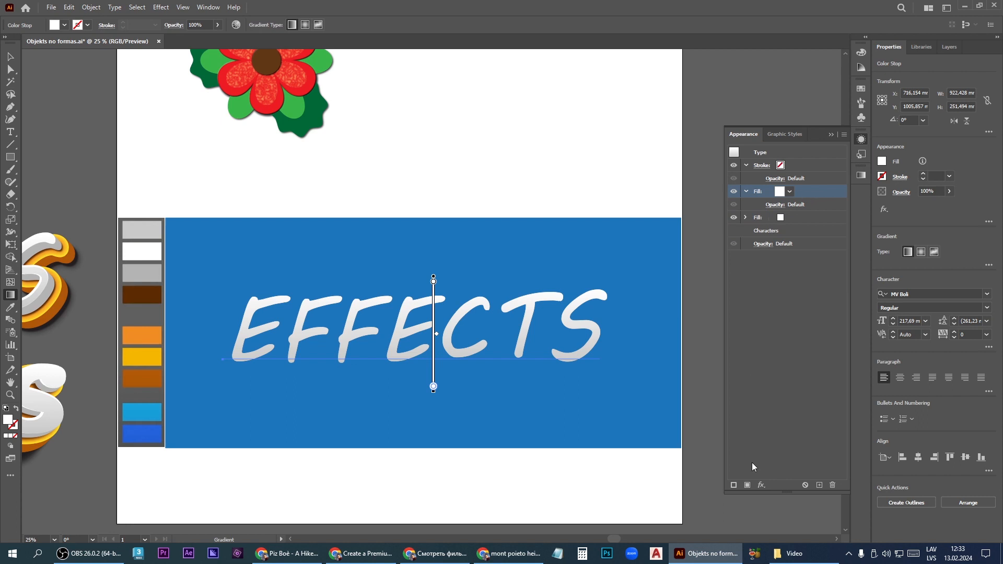
pyautogui.click(761, 485)
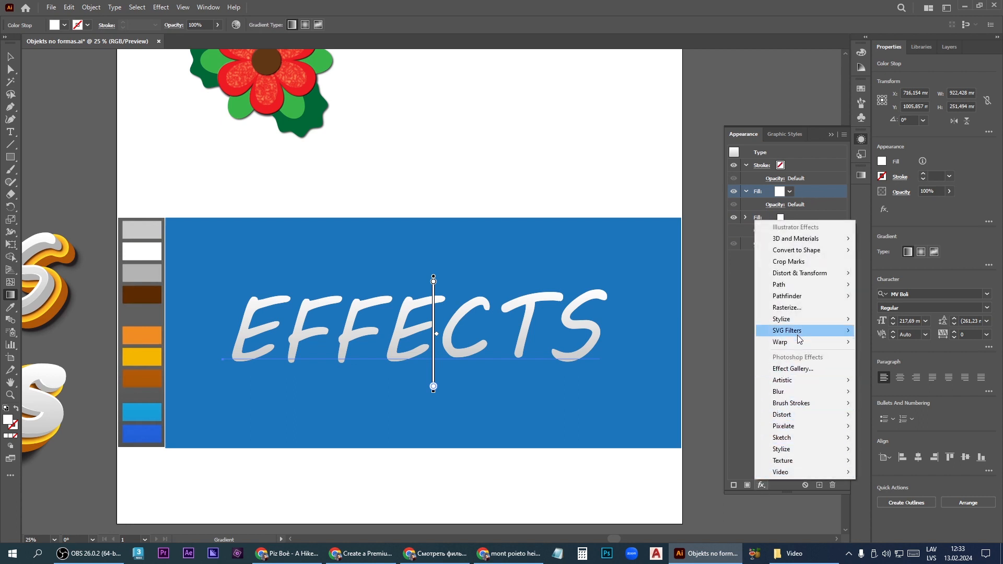
pyautogui.moveTo(798, 292)
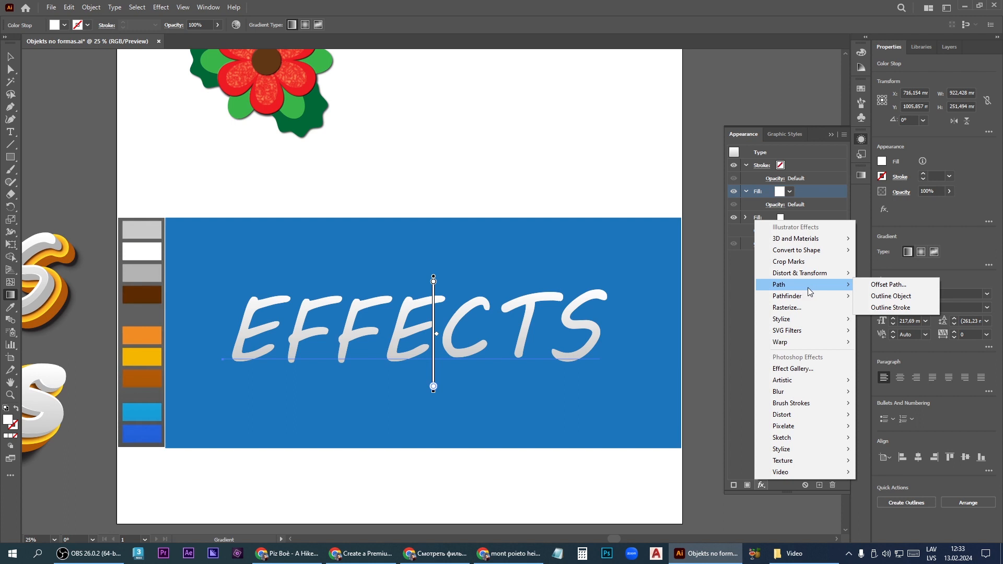
pyautogui.click(888, 286)
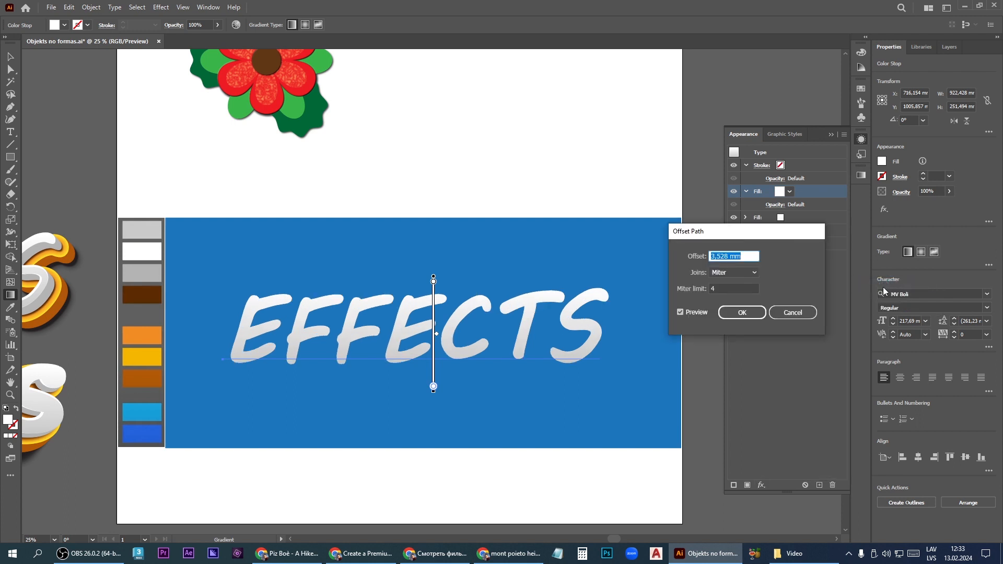
pyautogui.write('2')
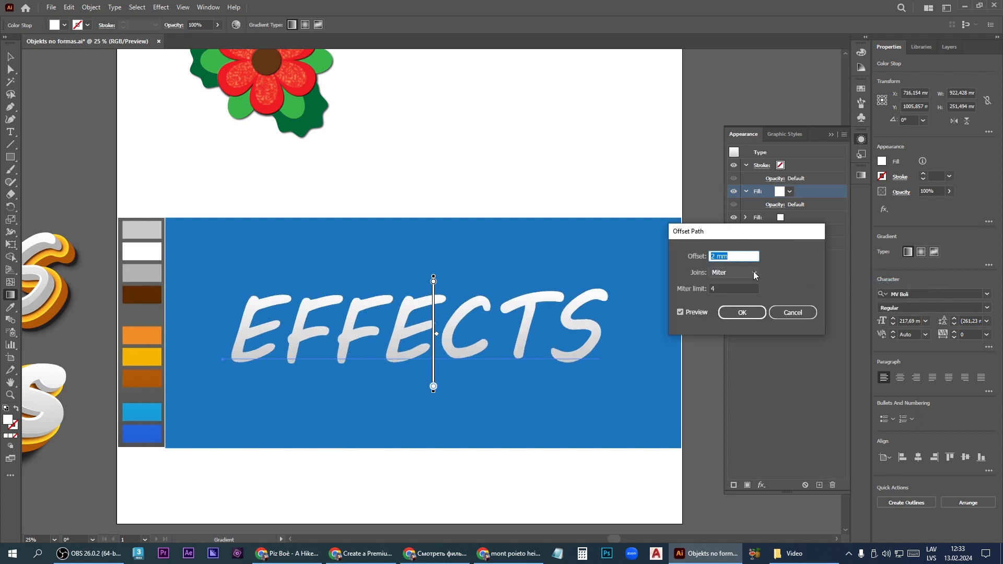
pyautogui.write('-2')
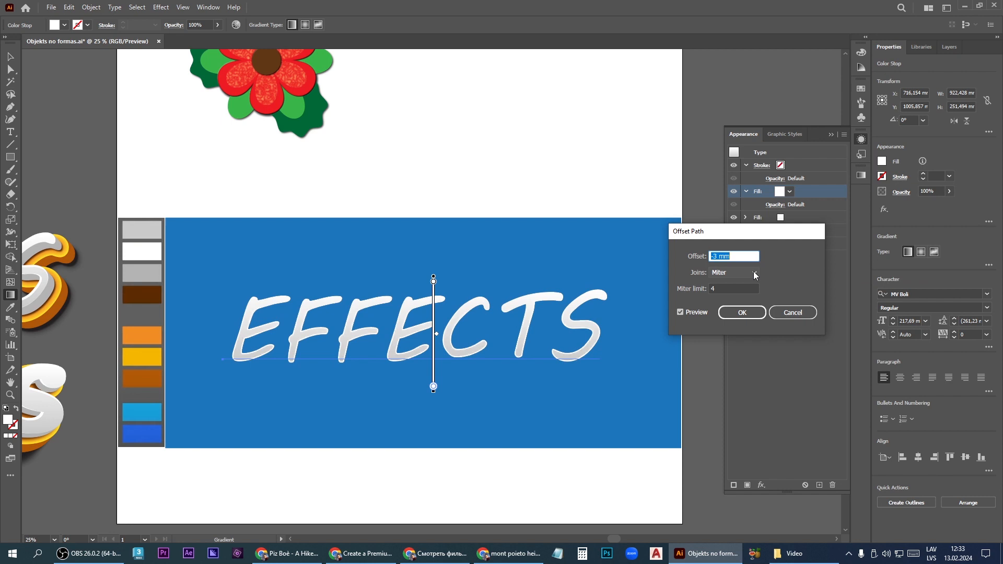
pyautogui.click(741, 313)
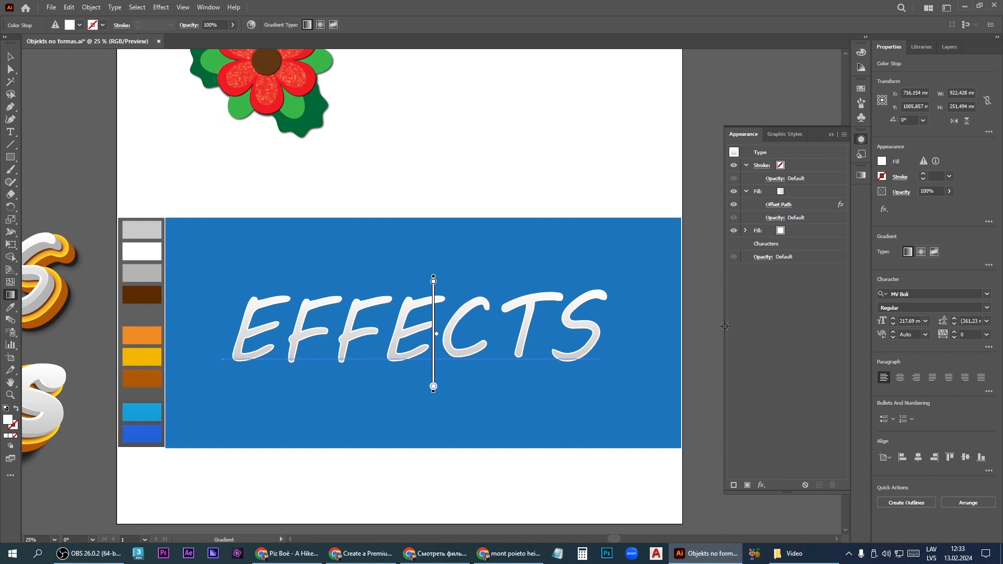
# Step: Apply a Transform effect to the text's upper gradient fill, moving it 3 mm horizontally and 3 mm vertically
pyautogui.click(821, 190)
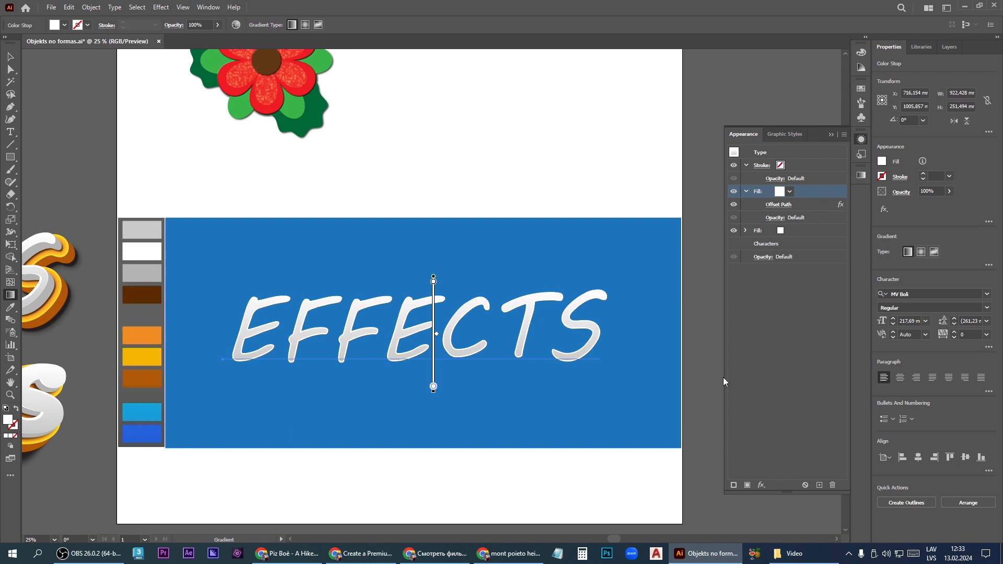
pyautogui.click(761, 485)
pyautogui.moveTo(816, 272)
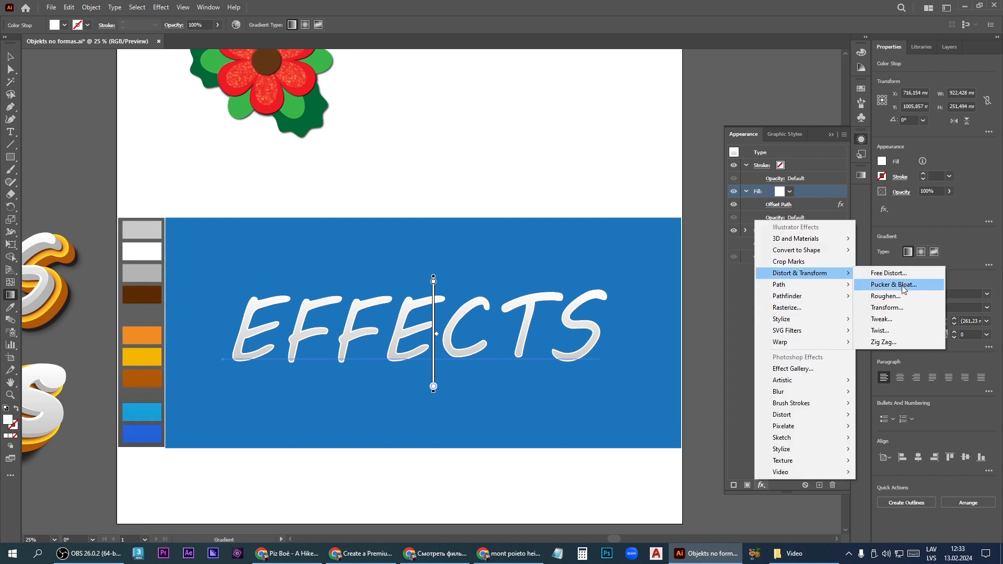
pyautogui.click(904, 309)
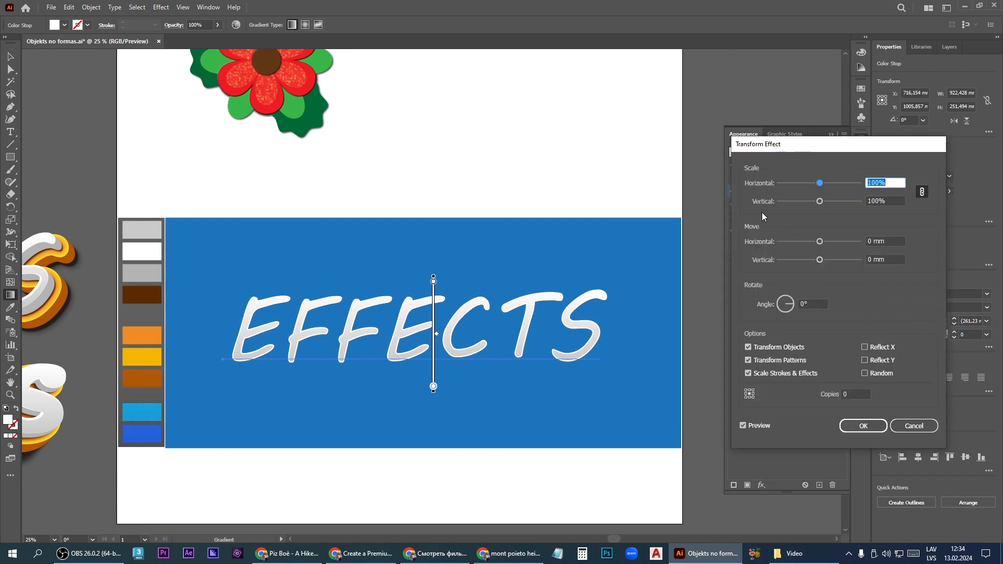
pyautogui.click(889, 241)
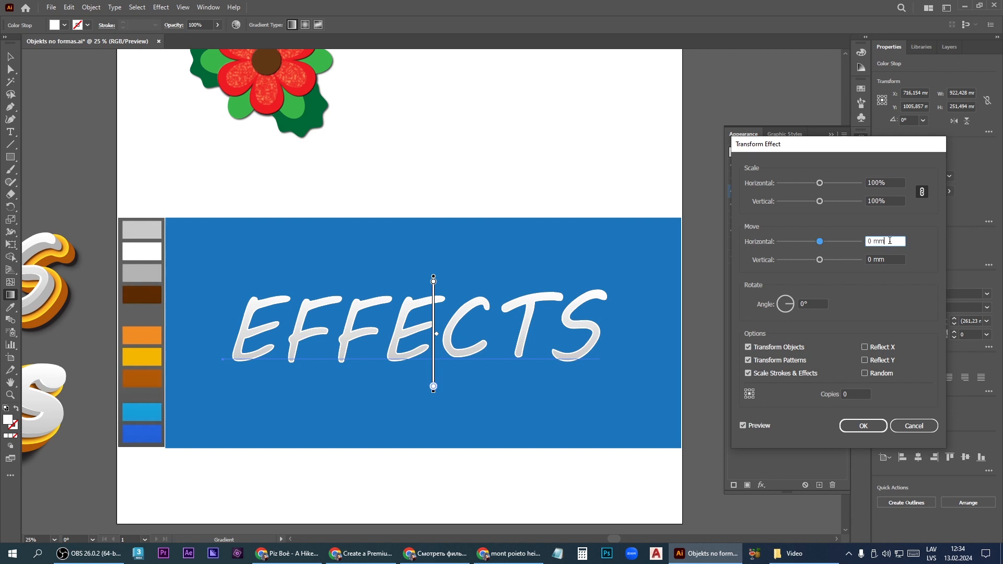
pyautogui.press('Up')
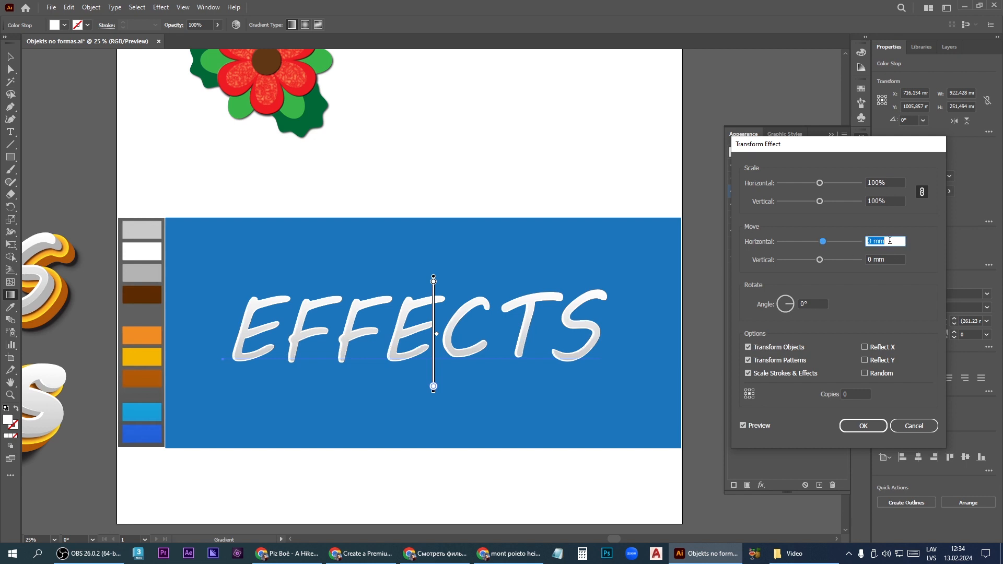
pyautogui.press('Tab')
pyautogui.press('Up')
pyautogui.press('Up')
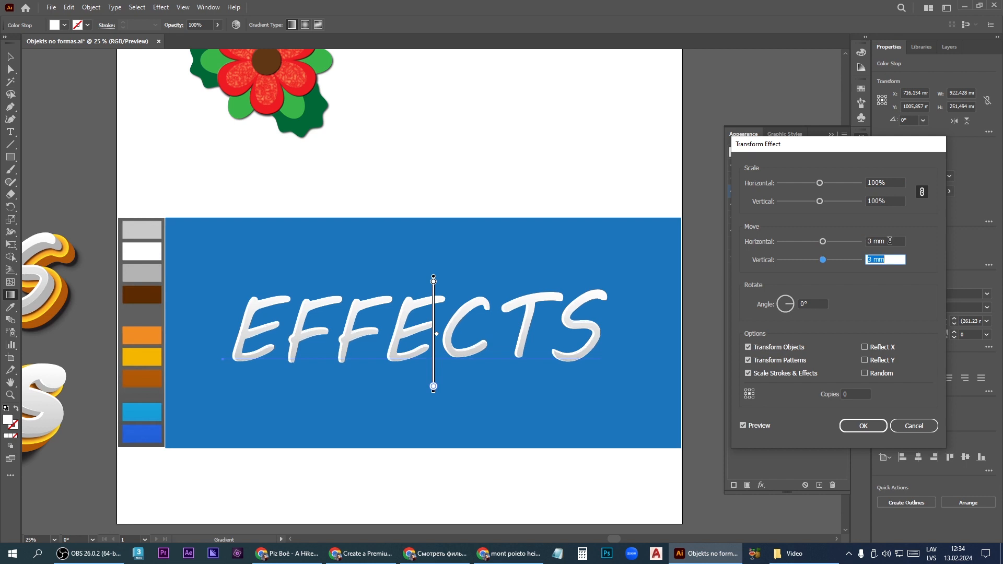
pyautogui.press('Up')
pyautogui.click(862, 426)
# Step: Duplicate the text's solid white fill and recolour the lower copy with the mid grey sampled from the palette's third swatch
pyautogui.click(746, 165)
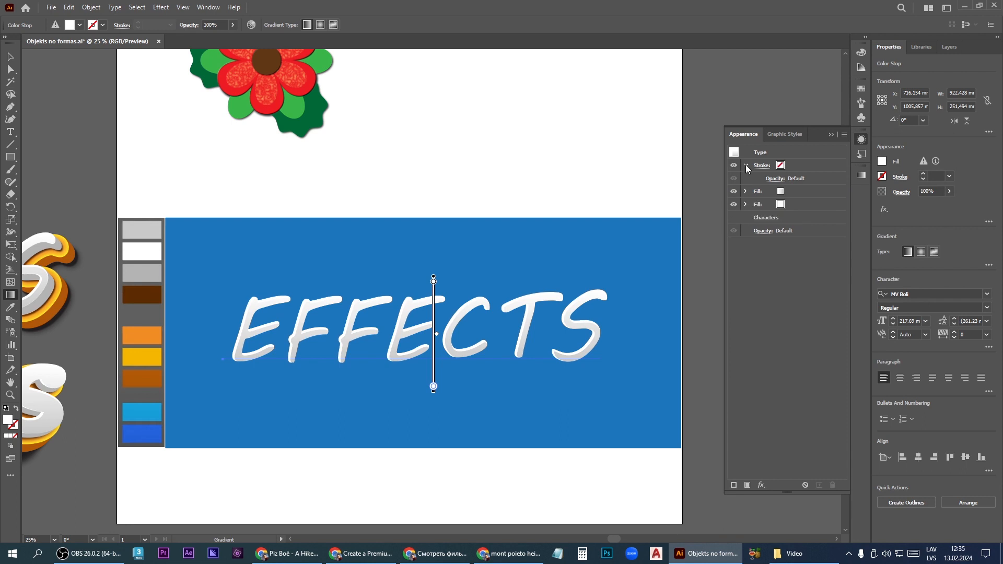
pyautogui.click(745, 165)
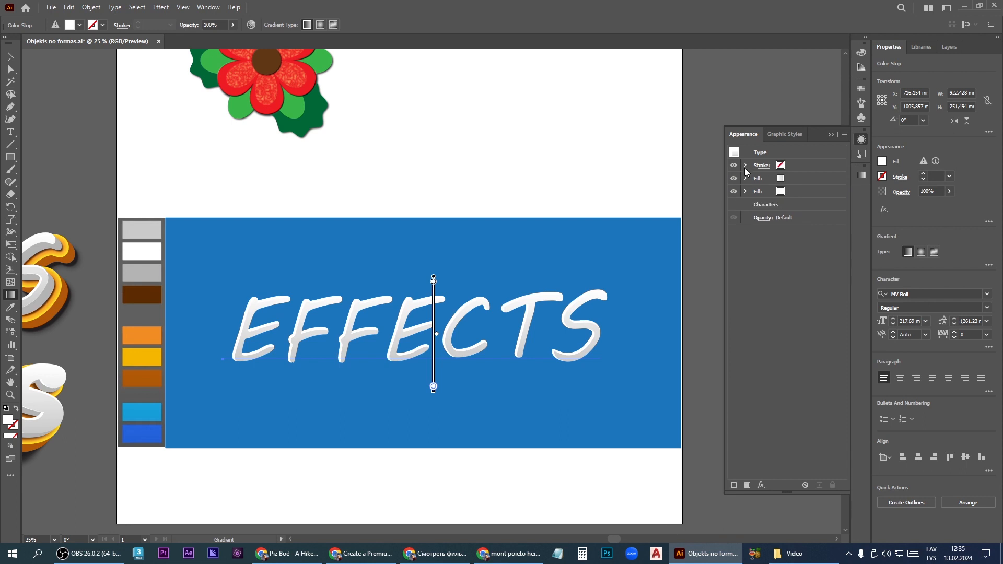
pyautogui.click(802, 193)
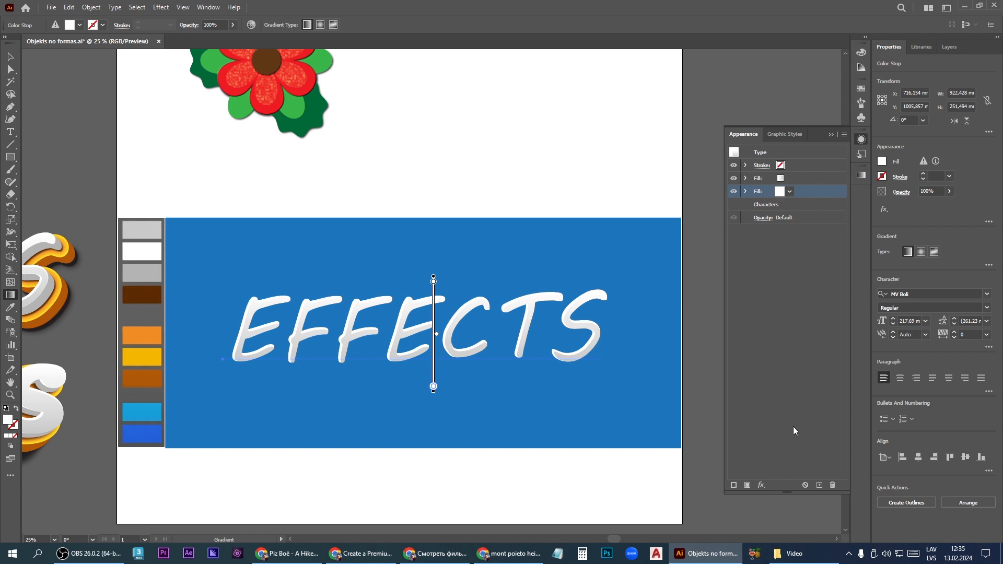
pyautogui.click(819, 485)
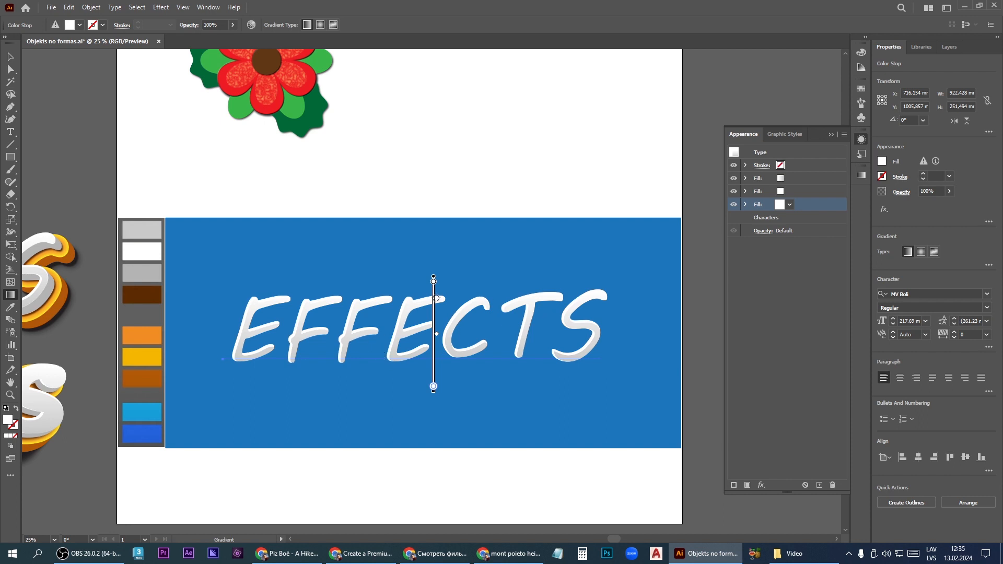
pyautogui.click(142, 272)
# Step: Apply a Transform effect to the grey fill with a -0,5 mm horizontal move, 0,5 mm vertical move and 25 copies
pyautogui.click(762, 486)
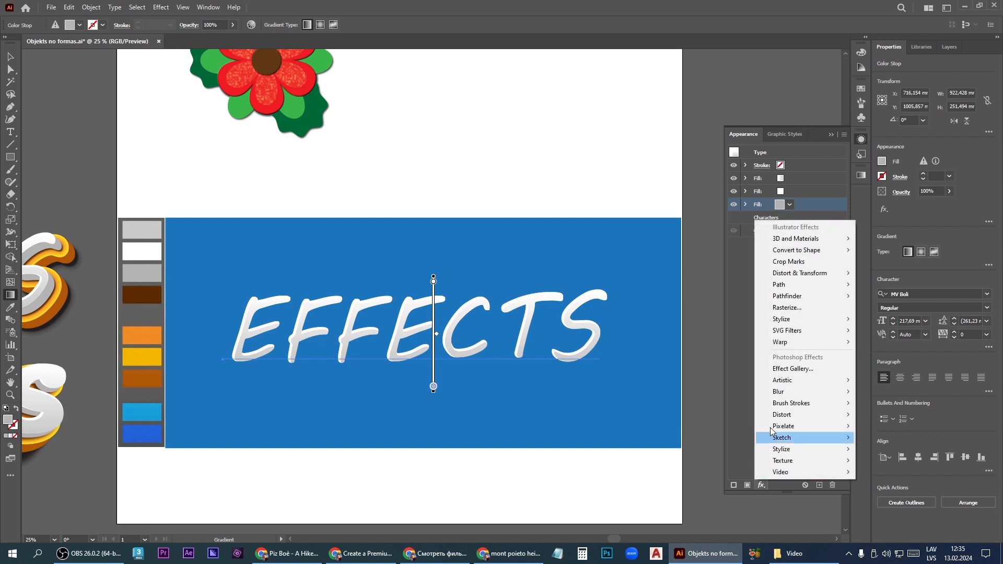
pyautogui.moveTo(804, 274)
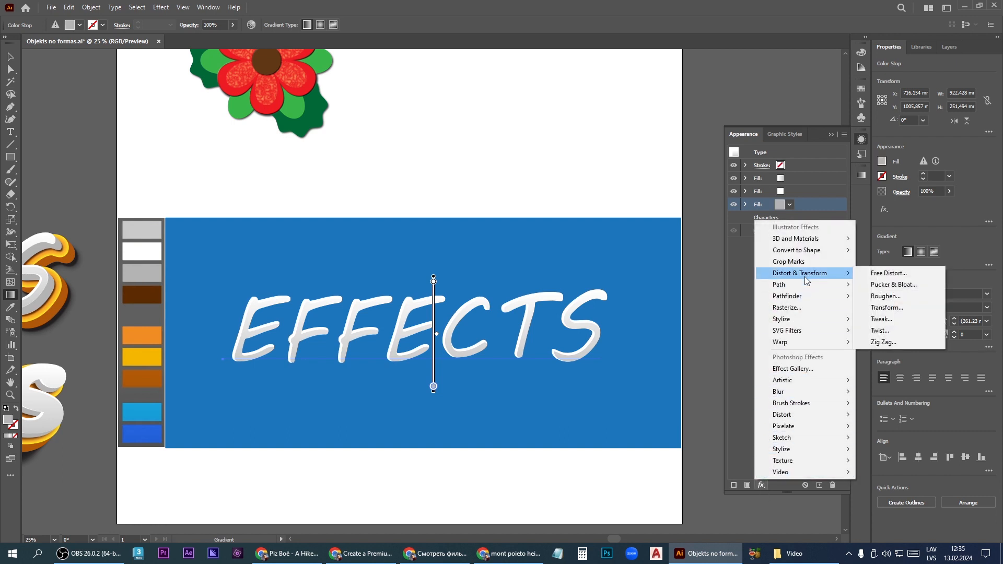
pyautogui.click(883, 308)
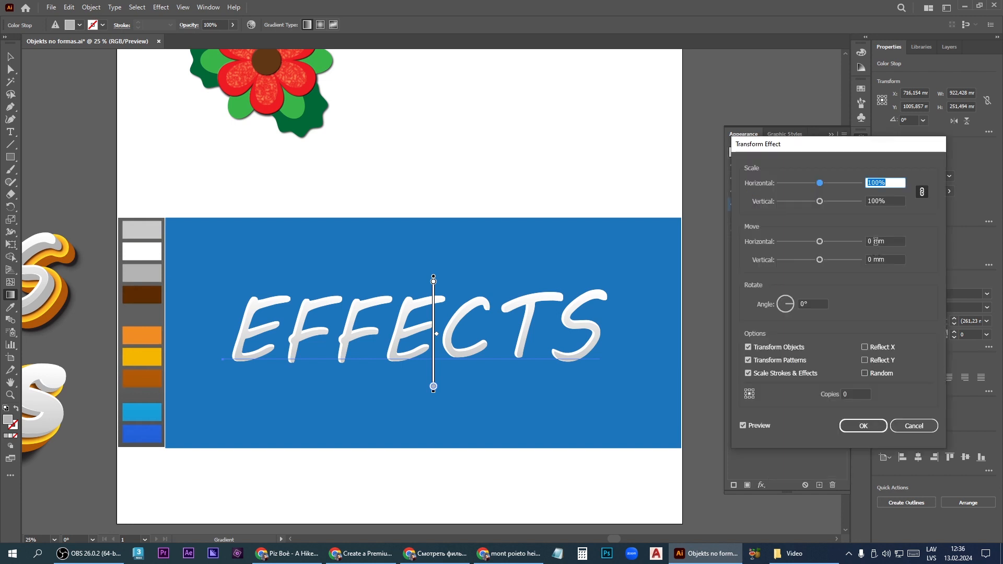
pyautogui.click(873, 241)
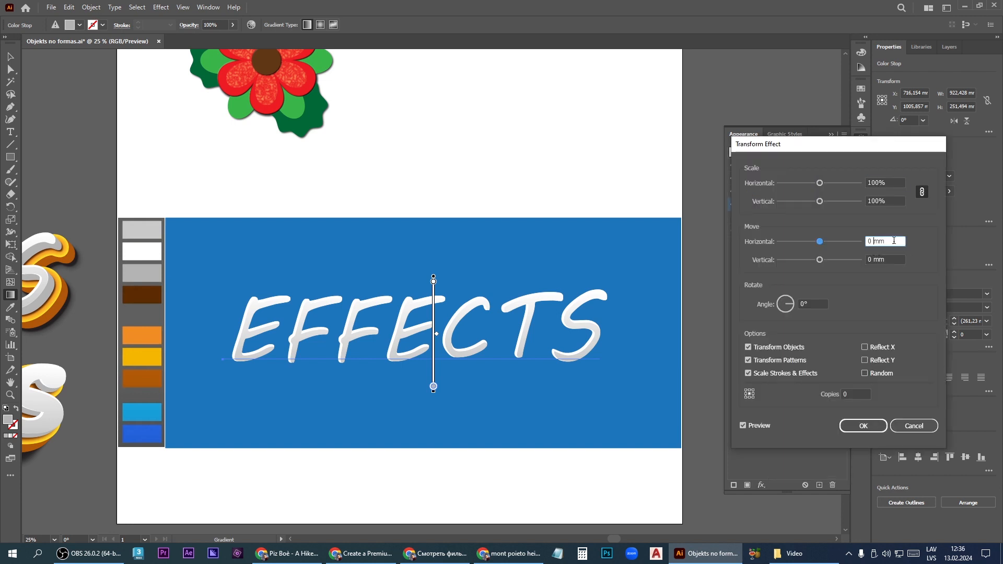
pyautogui.moveTo(892, 243); pyautogui.dragTo(826, 255)
pyautogui.write('-0,5')
pyautogui.press('Tab')
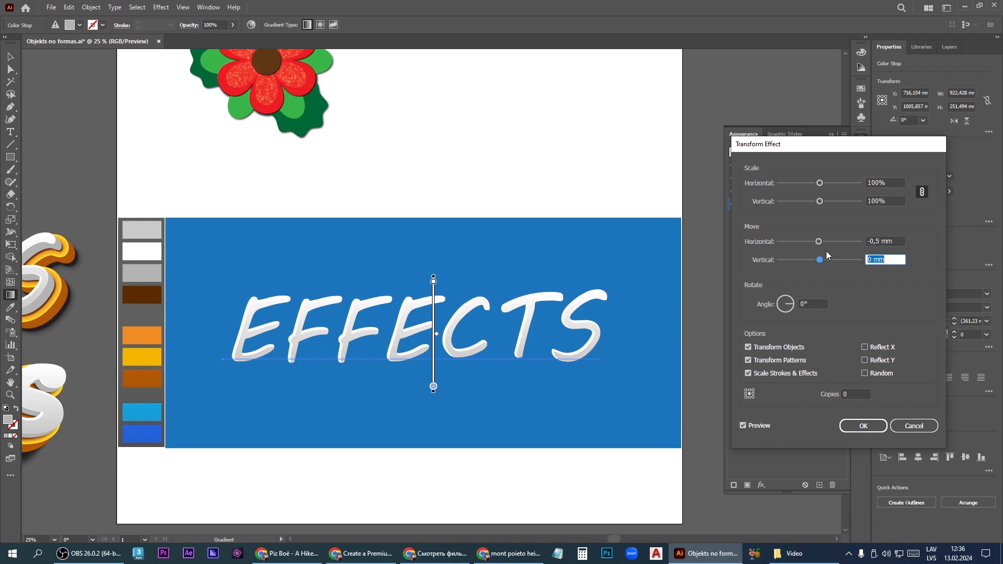
pyautogui.write('0,5')
pyautogui.click(852, 394)
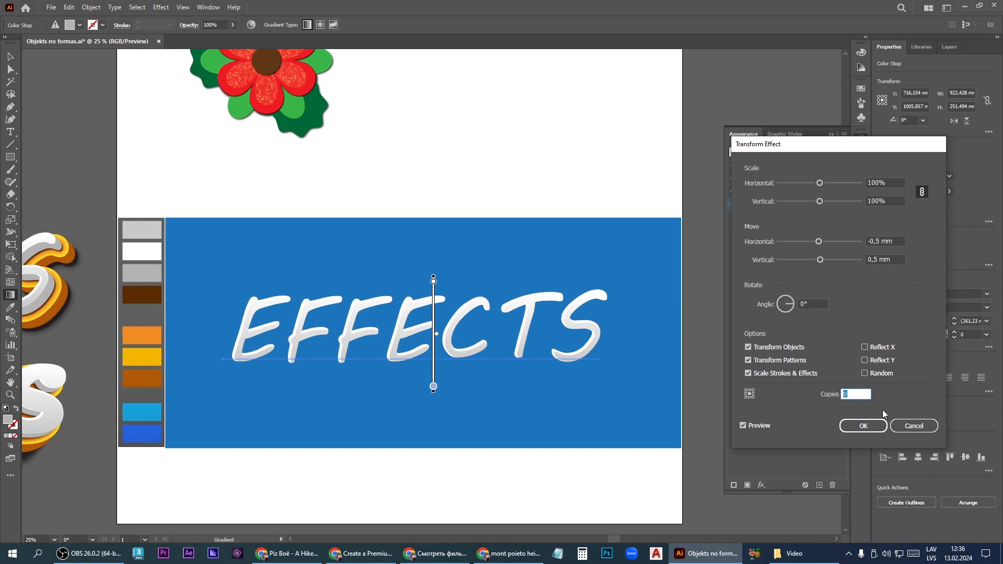
pyautogui.write('25')
pyautogui.press('Tab')
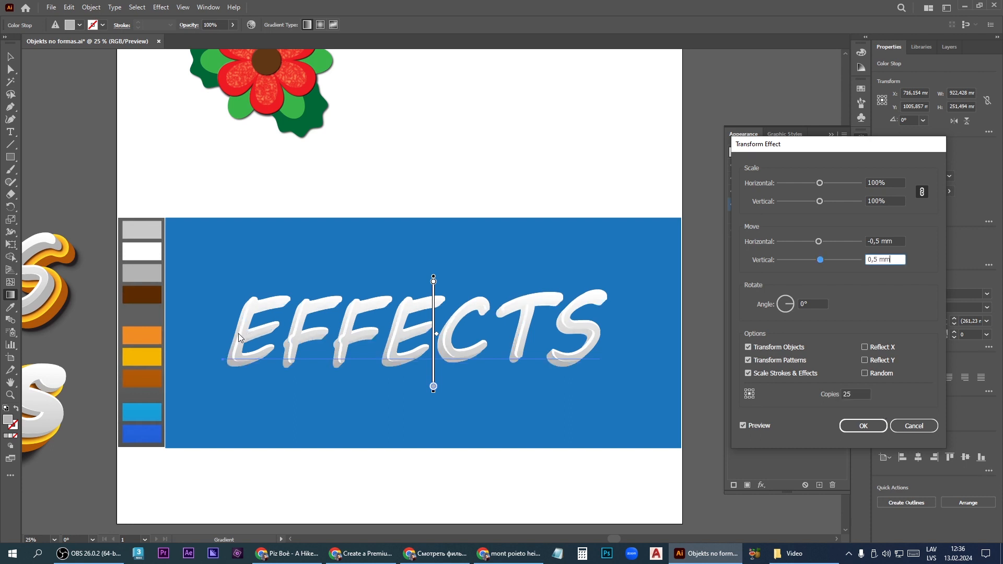
pyautogui.press('Return')
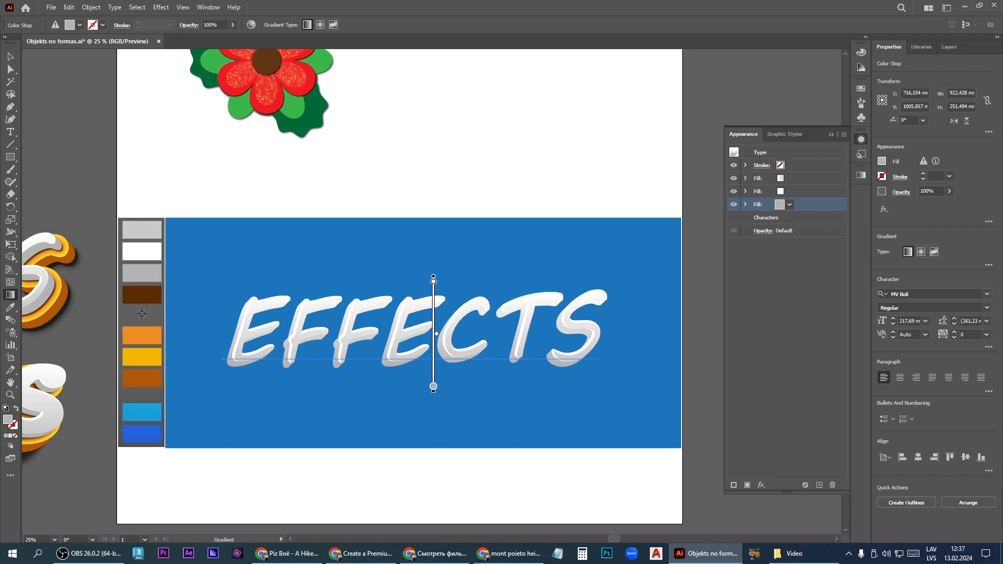
# Step: Duplicate the text's solid white fill and place the copy below the grey fill at the bottom of the fill stack
pyautogui.press('v')
pyautogui.click(810, 190)
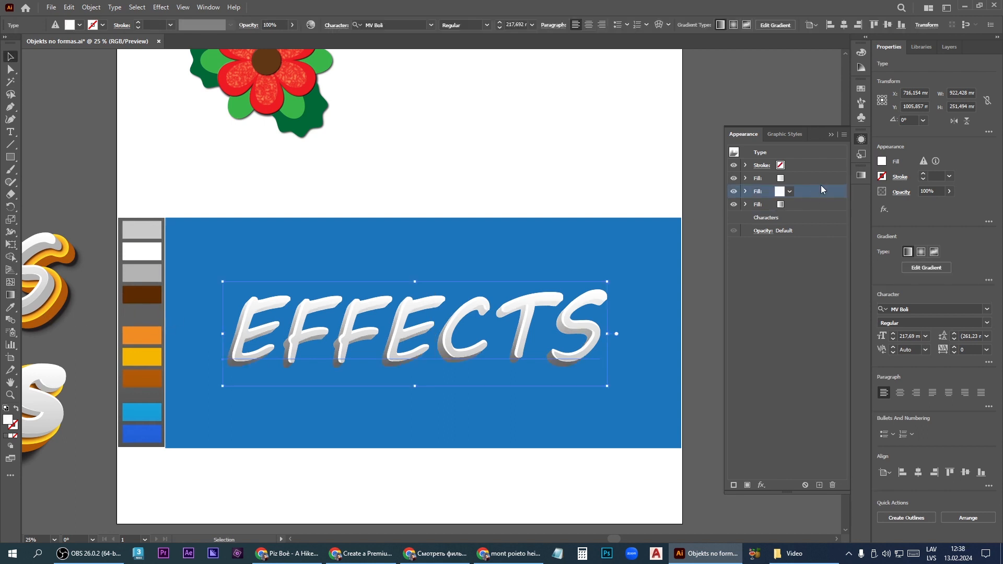
pyautogui.click(819, 486)
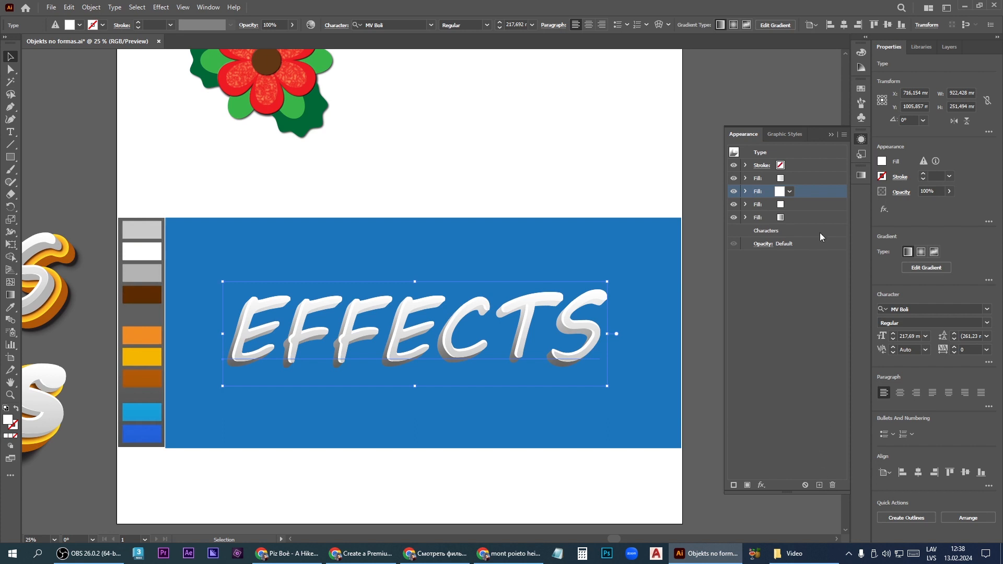
pyautogui.moveTo(819, 191); pyautogui.dragTo(809, 229)
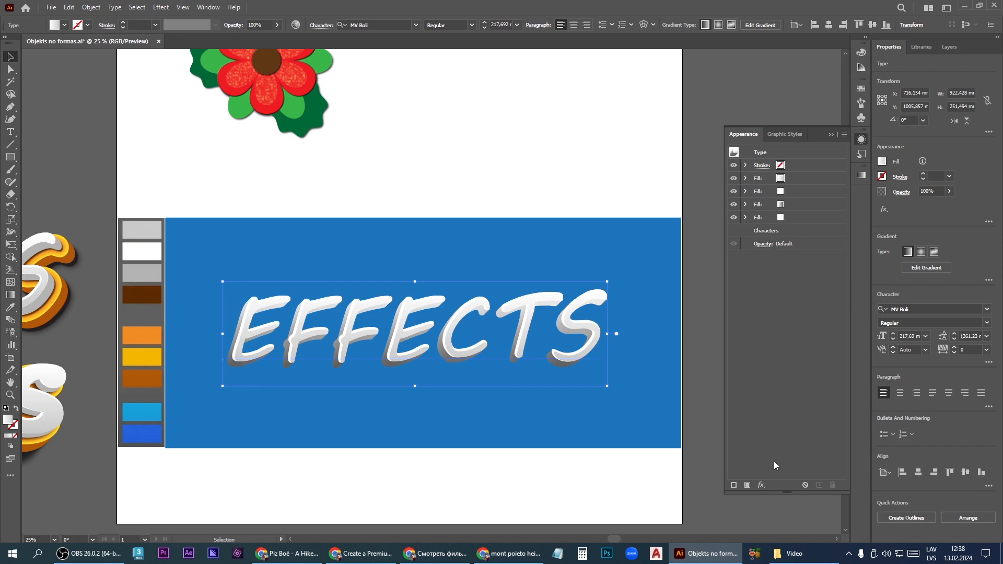
# Step: Apply a Transform effect to the bottom white fill, moving it -22 mm horizontally and 18 mm vertically
pyautogui.click(761, 485)
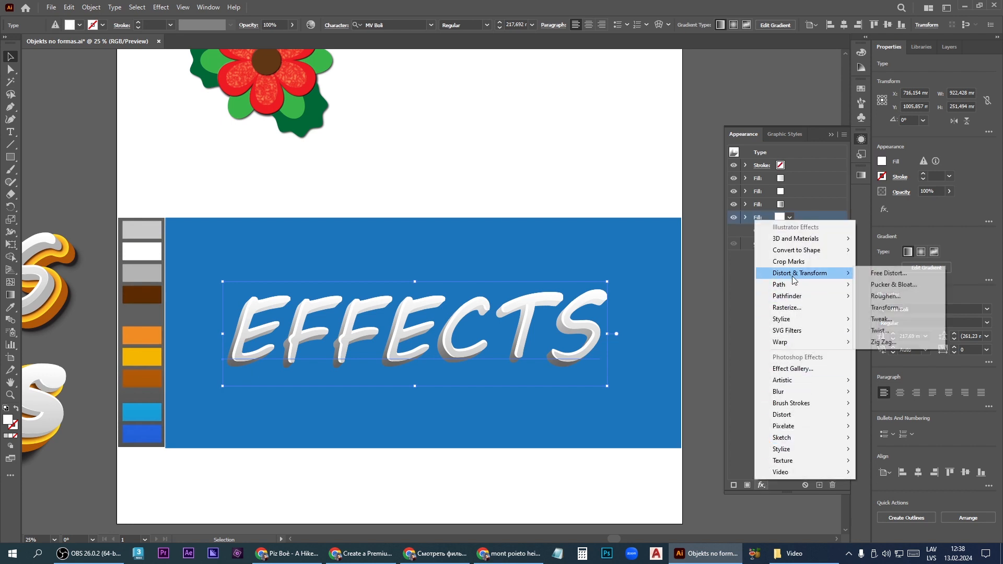
pyautogui.click(761, 485)
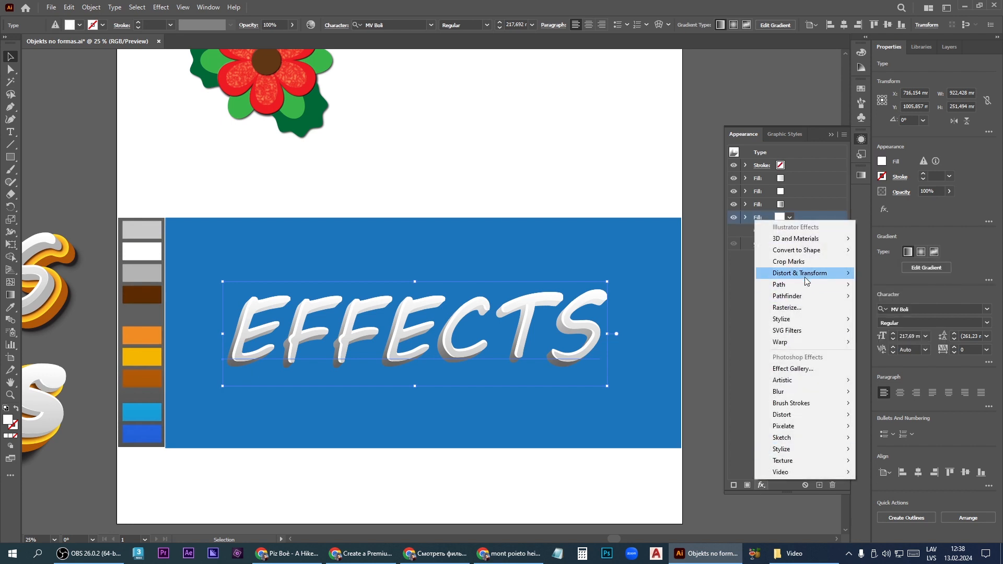
pyautogui.moveTo(805, 275)
pyautogui.click(889, 309)
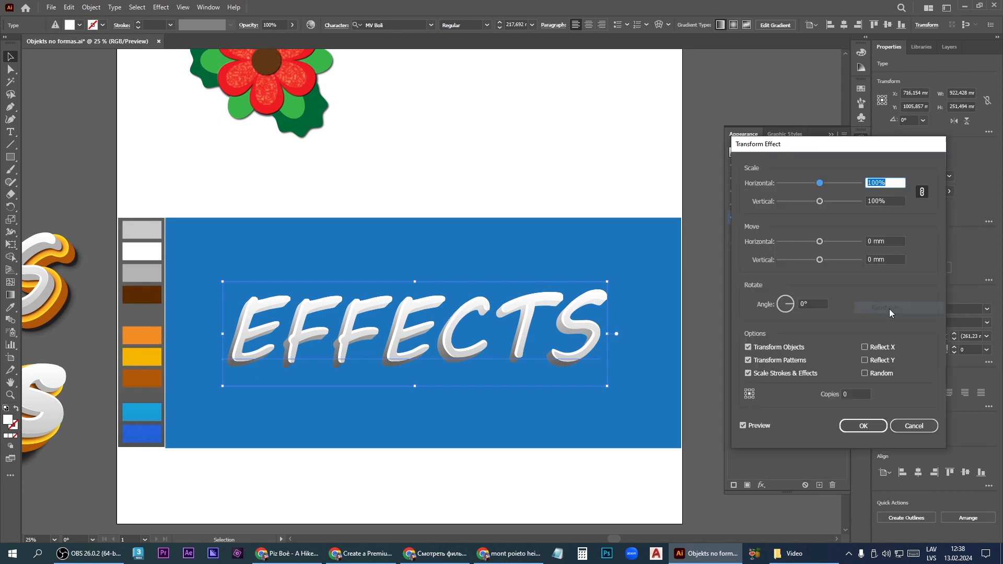
pyautogui.press('Tab')
pyautogui.press('Tab')
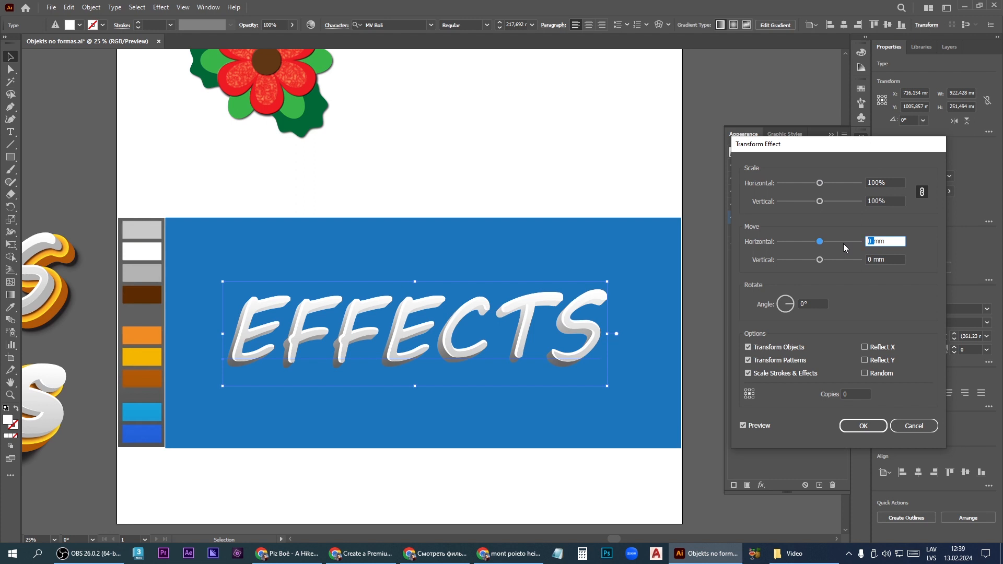
pyautogui.write('-')
pyautogui.write('22')
pyautogui.press('Tab')
pyautogui.write('18')
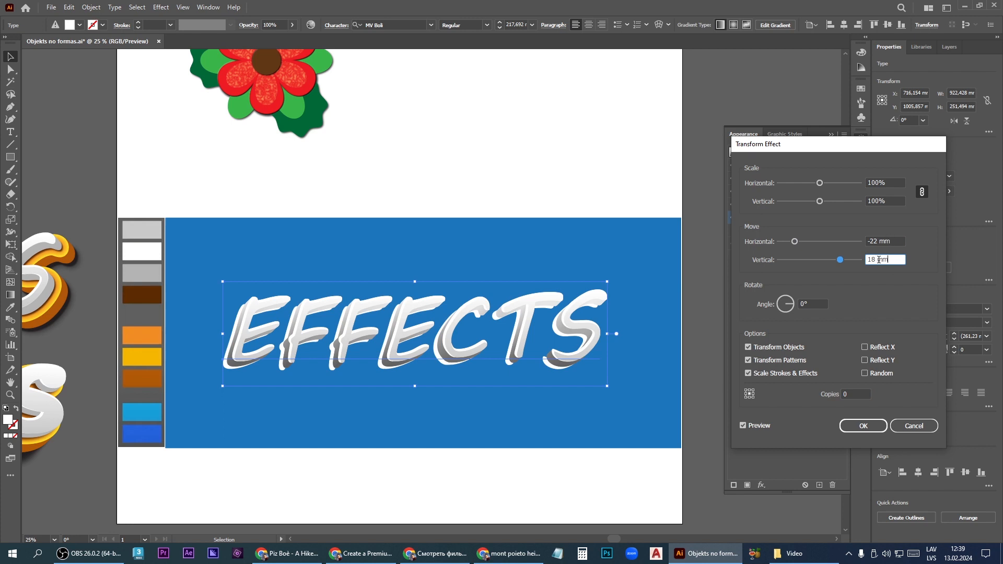
pyautogui.click(864, 426)
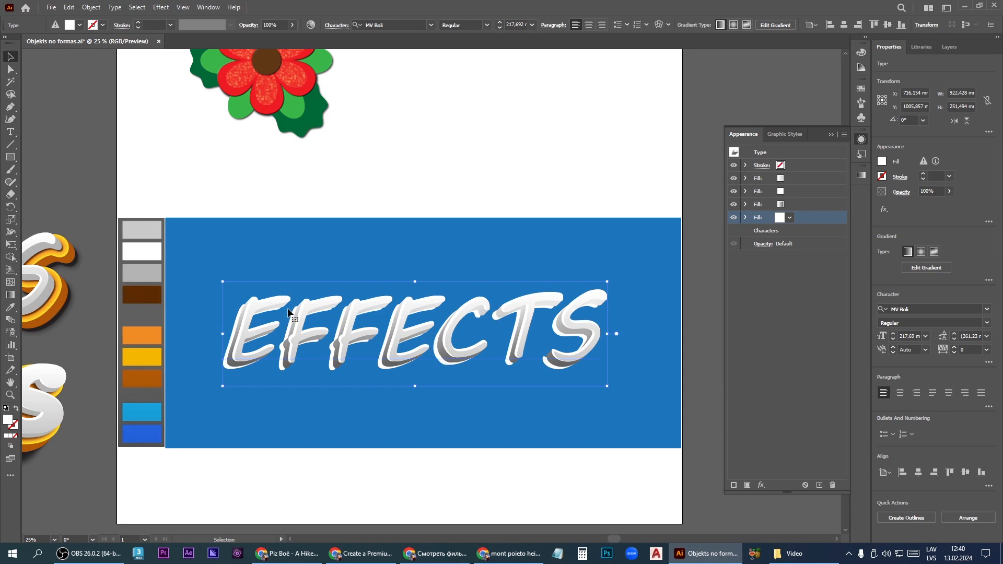
# Step: Recolour the bottom white fill with the dark brown sampled from the palette image and duplicate it
pyautogui.click(10, 307)
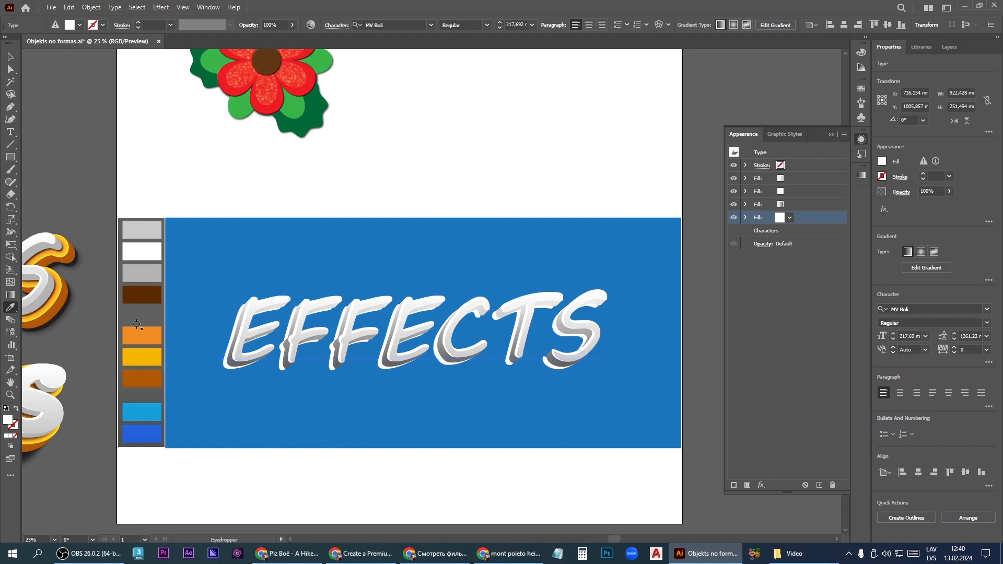
pyautogui.click(138, 295)
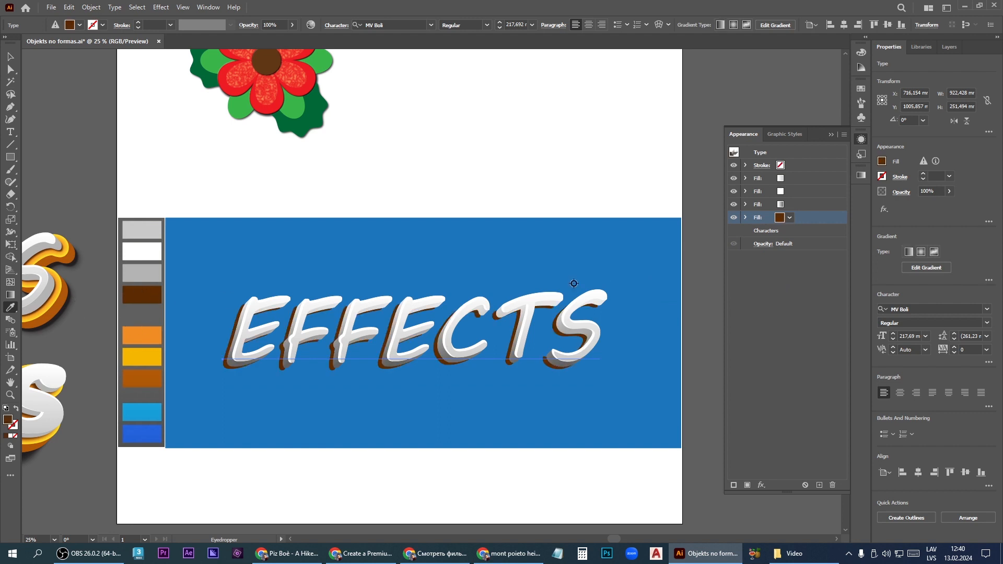
pyautogui.click(819, 485)
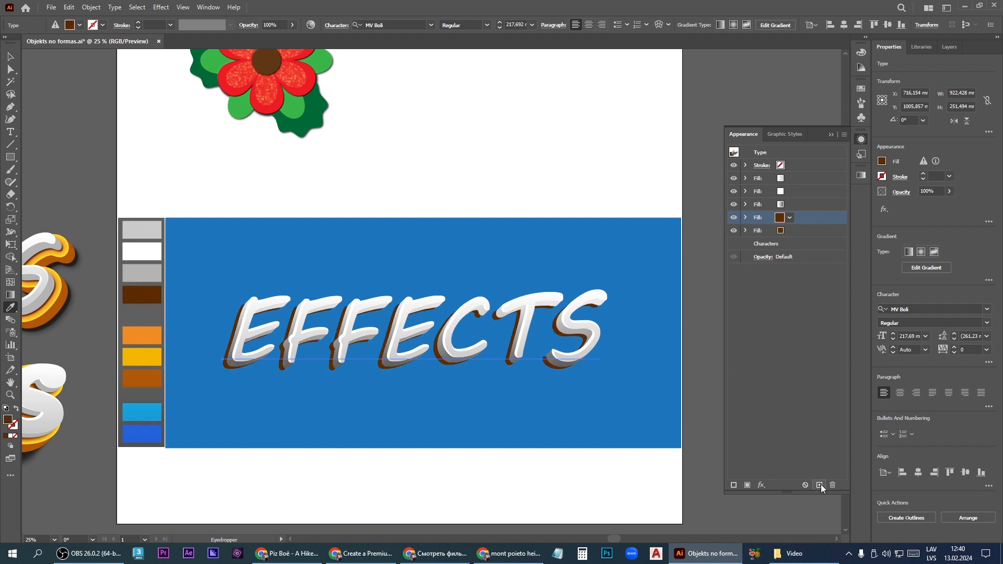
# Step: Hide the upper brown fill and recolour the bottom one with the orange sampled from the palette image
pyautogui.click(735, 218)
pyautogui.click(787, 230)
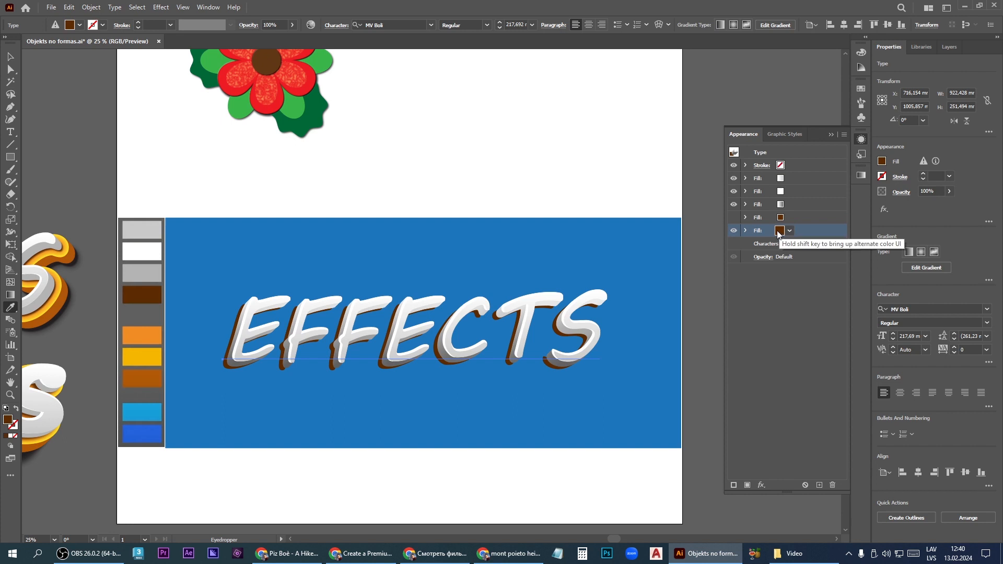
pyautogui.click(150, 336)
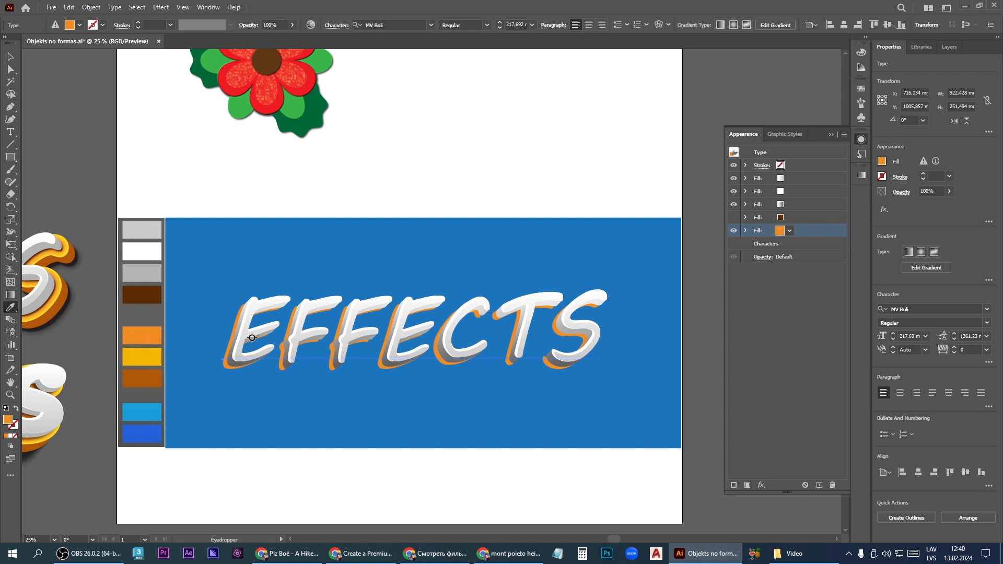
# Step: Apply an Offset Path effect of 12 mm with Miter joins to the bottom orange fill
pyautogui.click(761, 484)
pyautogui.moveTo(822, 289)
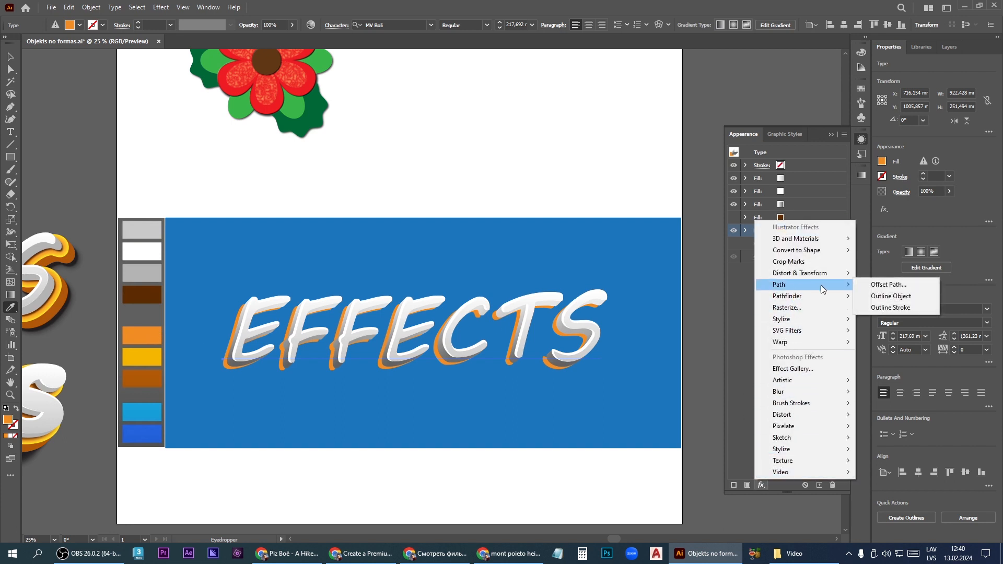
pyautogui.click(888, 284)
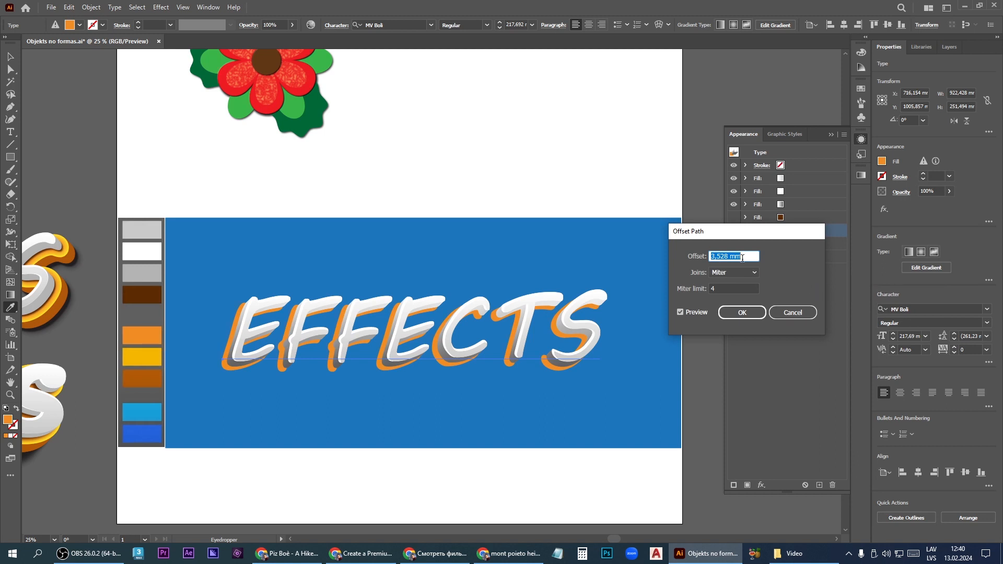
pyautogui.write('14')
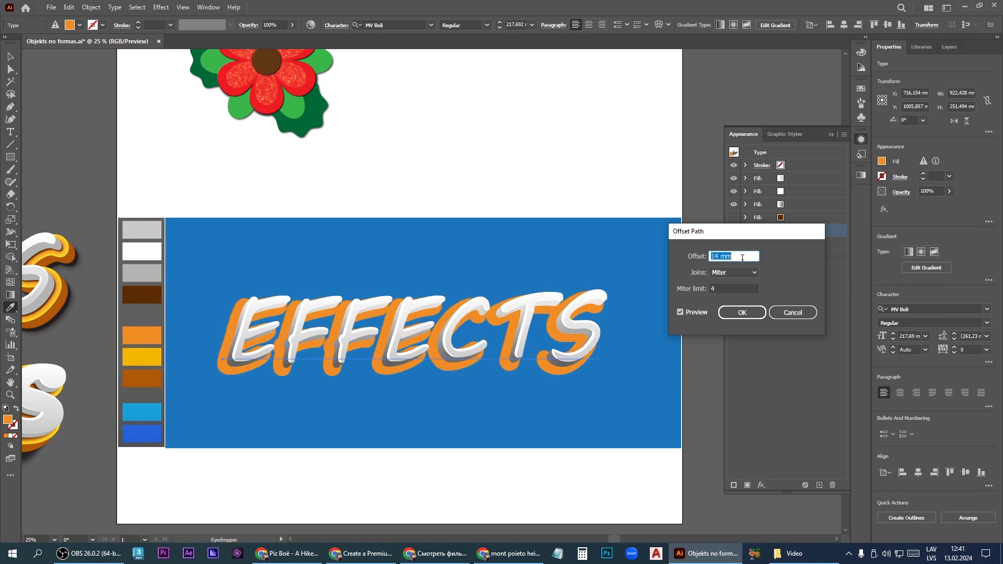
pyautogui.press('Down')
pyautogui.press('Down')
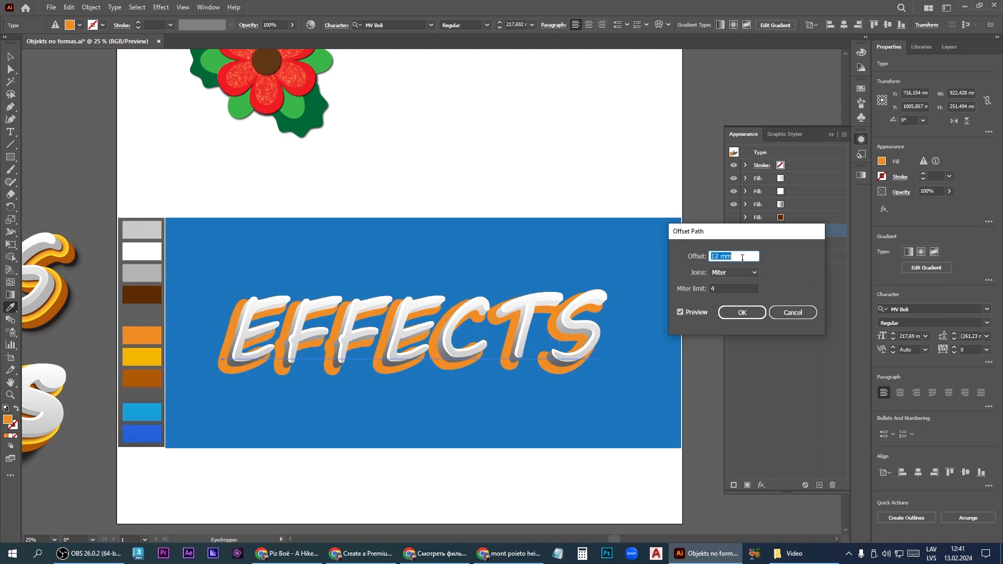
pyautogui.click(738, 313)
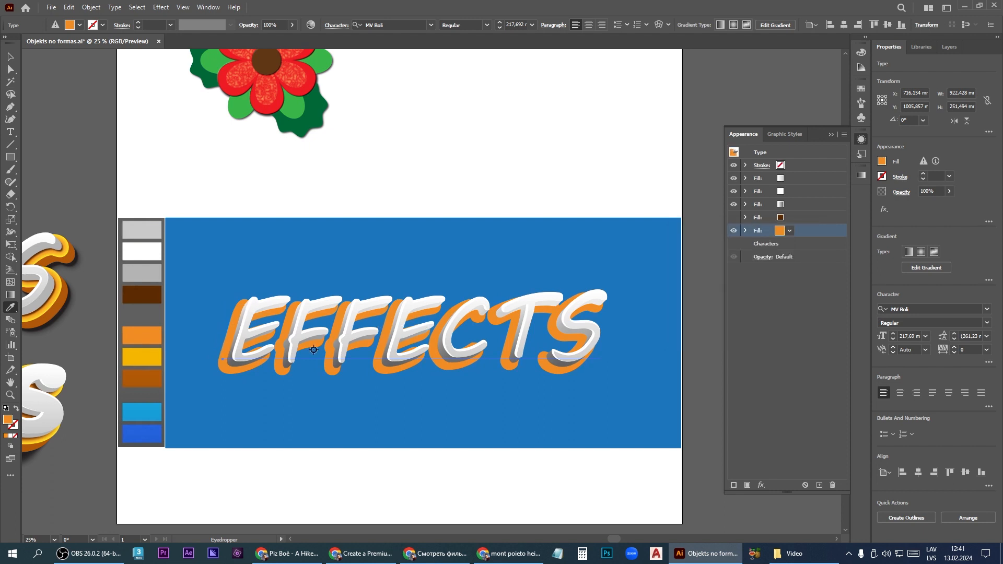
# Step: Duplicate the orange fill and recolour the bottom copy with the dark orange sampled from the palette image
pyautogui.click(819, 485)
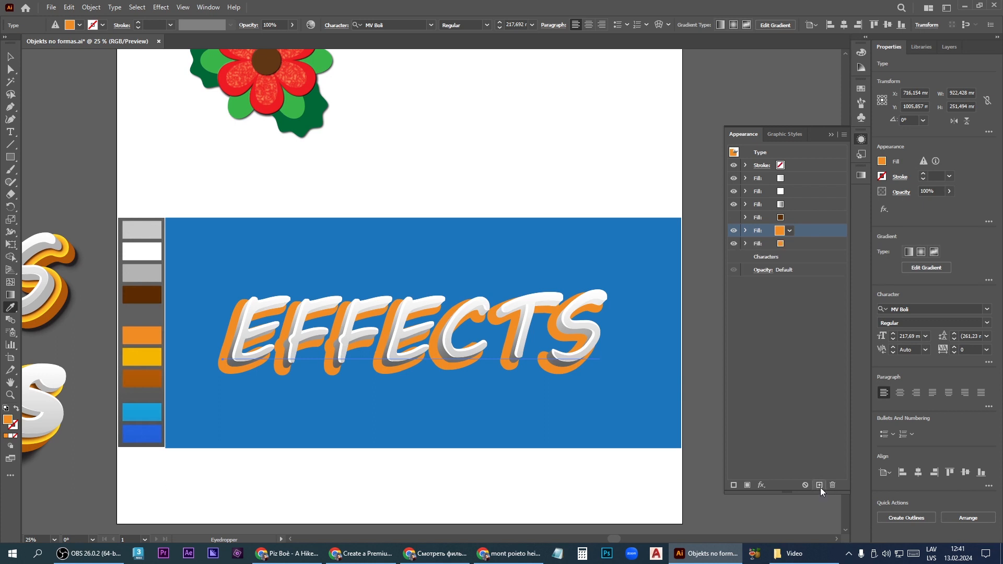
pyautogui.click(787, 246)
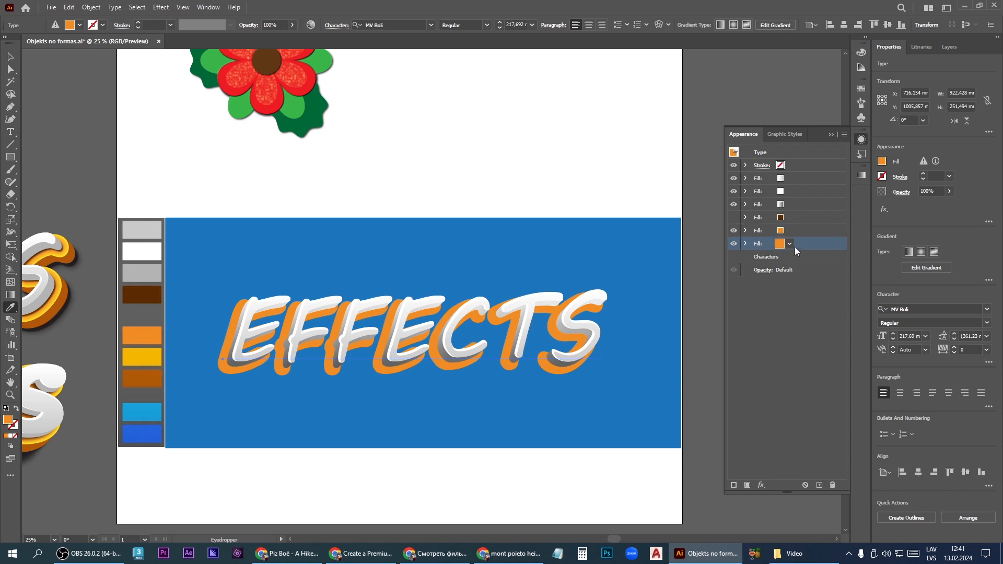
pyautogui.click(146, 380)
# Step: Add another Transform effect to the dark orange fill, moving -0,5 mm horizontally and 0,5 mm vertically with 30 copies
pyautogui.click(760, 485)
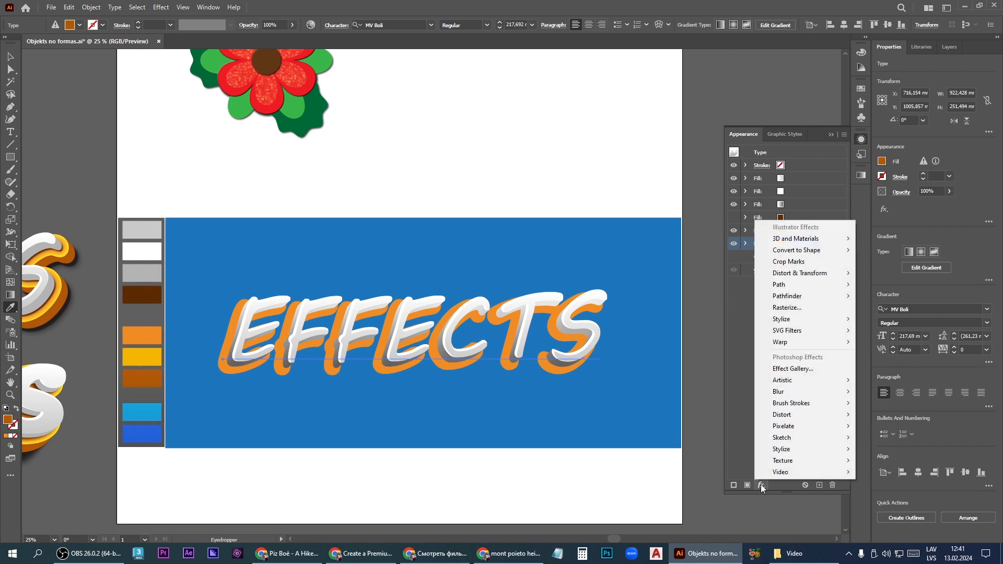
pyautogui.moveTo(807, 272)
pyautogui.click(906, 308)
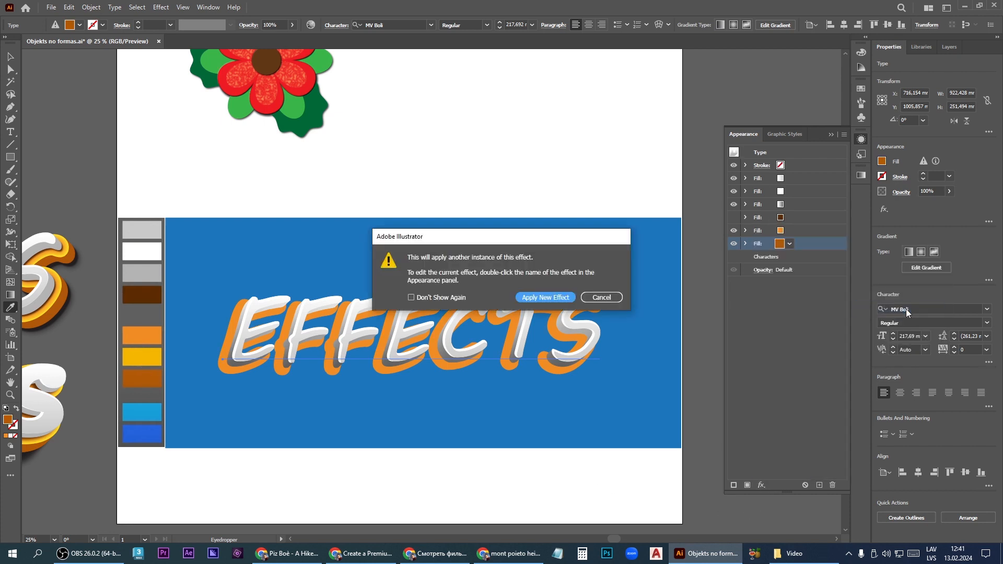
pyautogui.click(541, 299)
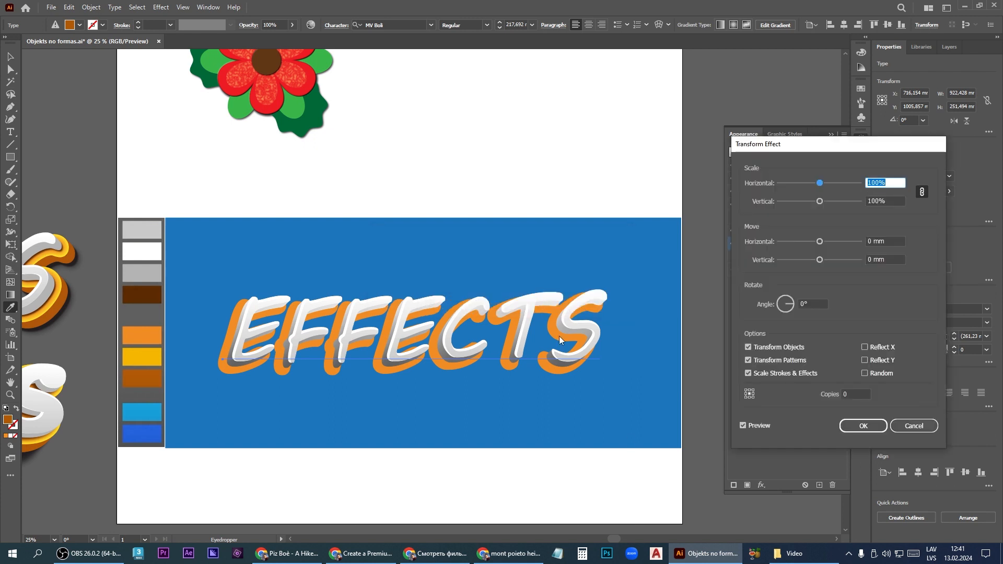
pyautogui.click(874, 242)
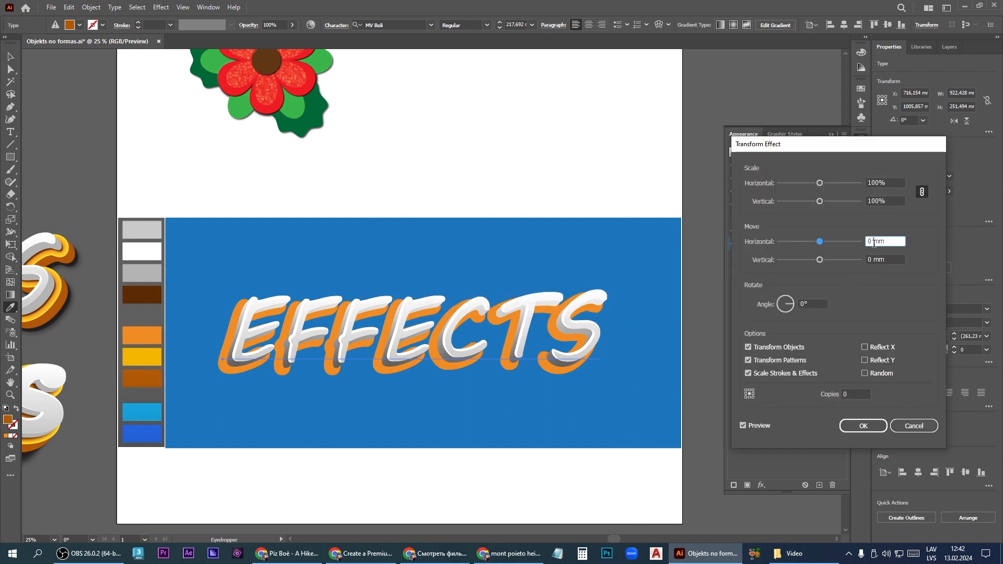
pyautogui.press('BackSpace')
pyautogui.write('-0,5')
pyautogui.press('Tab')
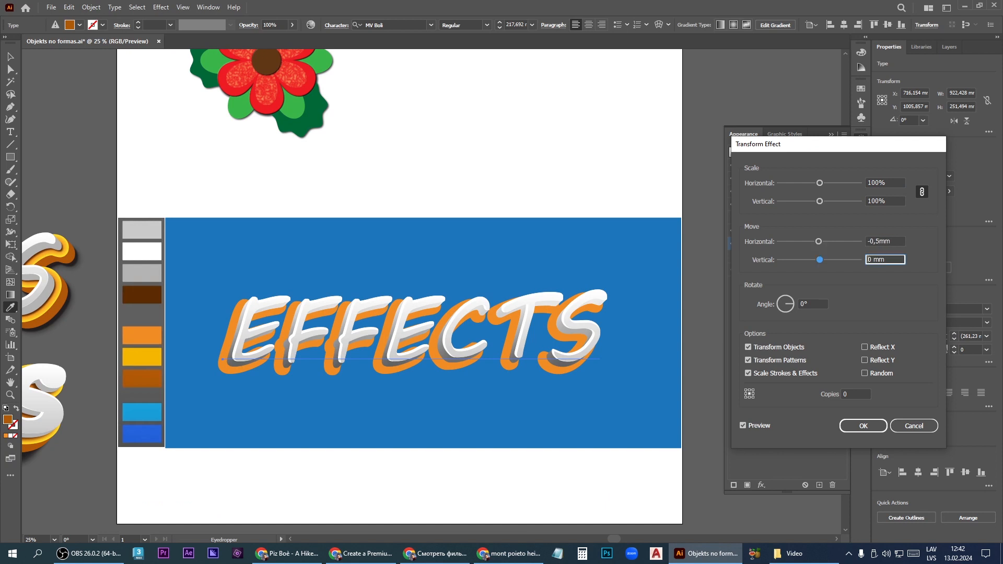
pyautogui.write('0,5')
pyautogui.click(852, 393)
pyautogui.write('20')
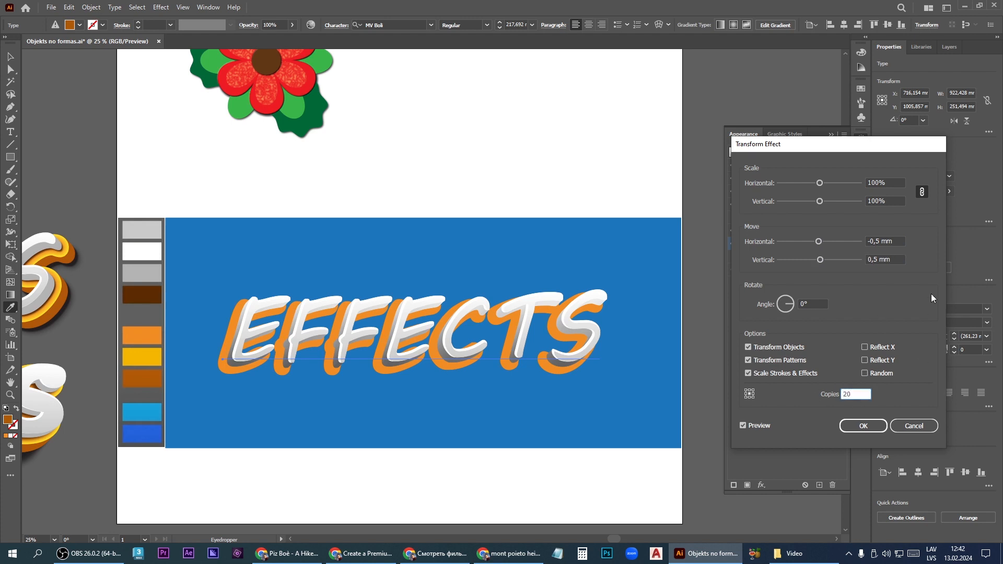
pyautogui.click(900, 259)
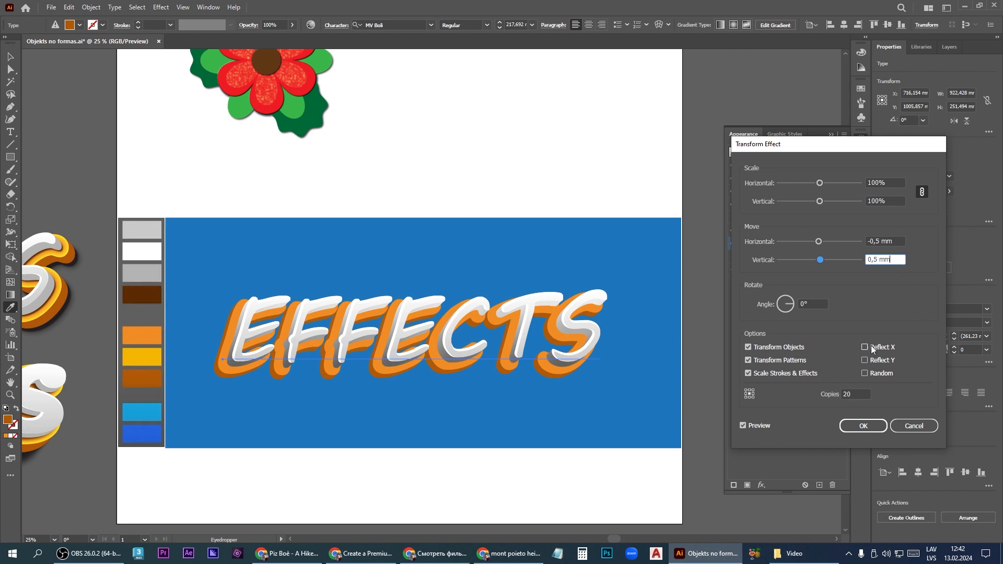
pyautogui.moveTo(847, 394); pyautogui.dragTo(822, 401)
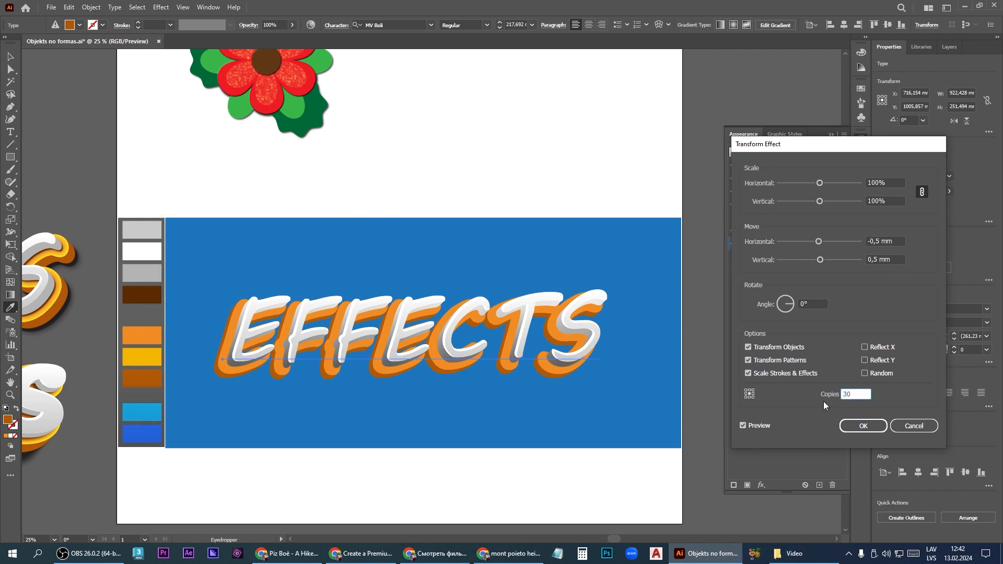
pyautogui.click(875, 428)
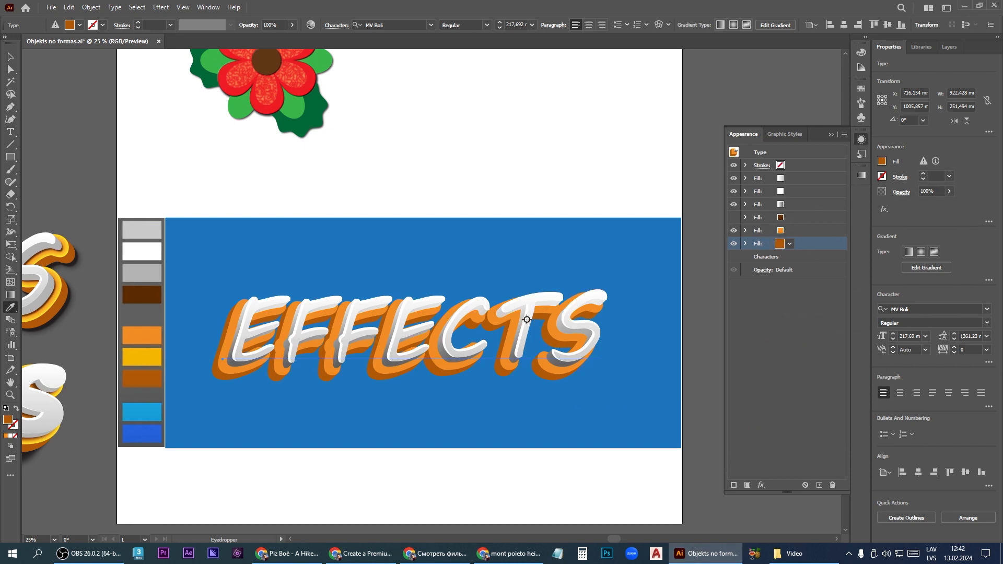
# Step: Apply a yellow Inner Glow to the orange fill in Screen mode with 75% opacity, 15 mm blur and Edge origin
pyautogui.click(778, 231)
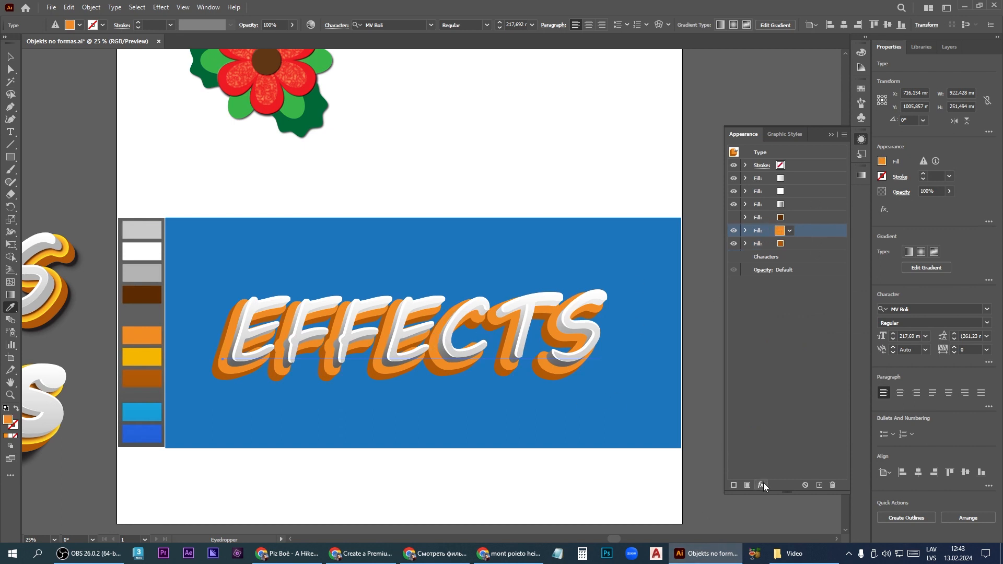
pyautogui.click(762, 485)
pyautogui.moveTo(798, 318)
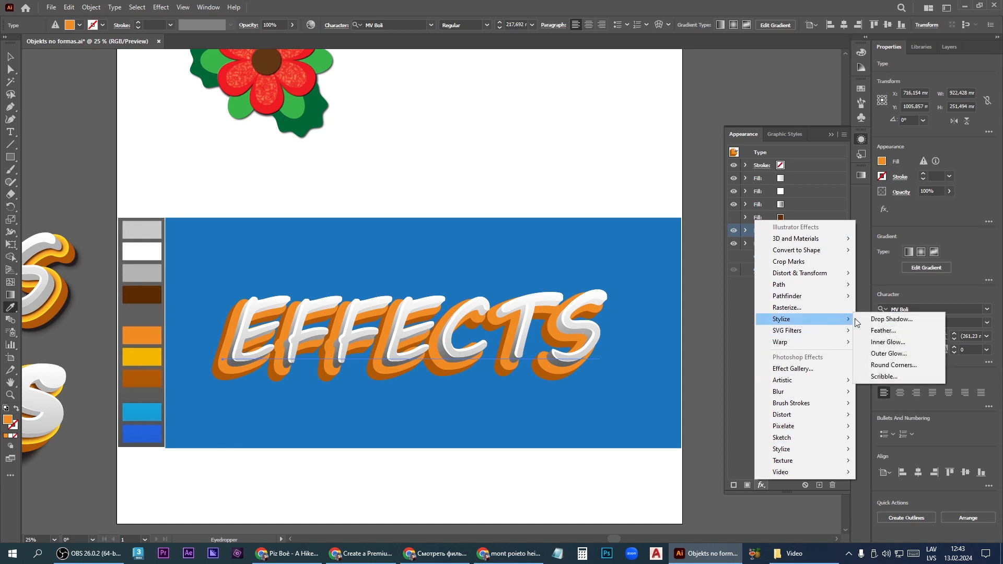
pyautogui.click(897, 342)
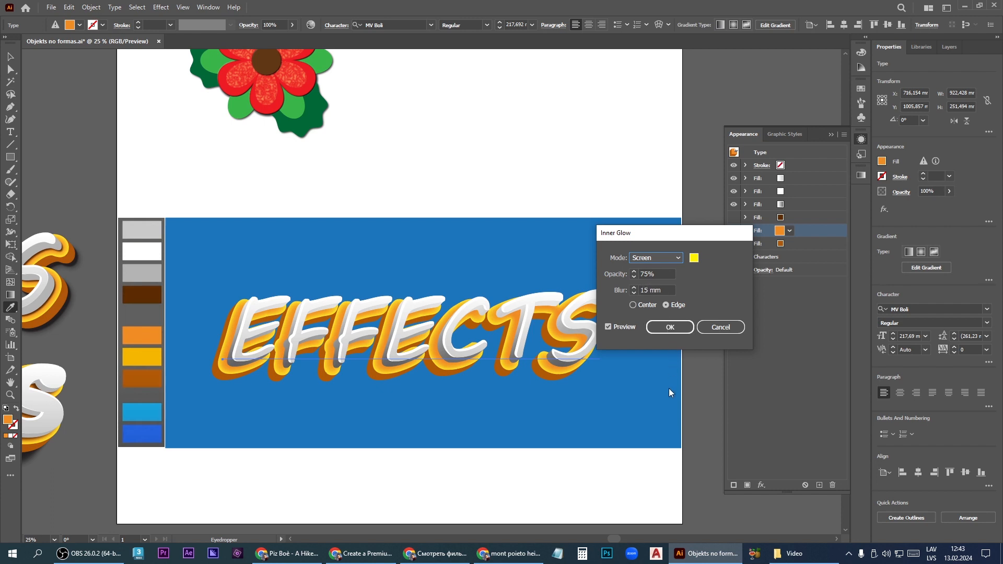
pyautogui.click(670, 327)
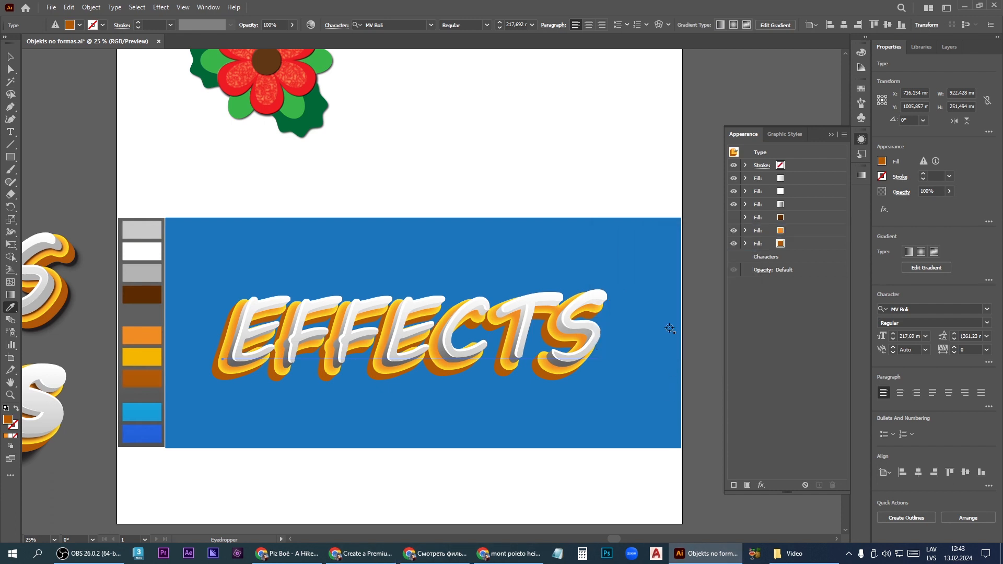
# Step: Show the hidden dark brown fill and apply a Gaussian Blur with a radius of about 43 pixels to it
pyautogui.click(735, 217)
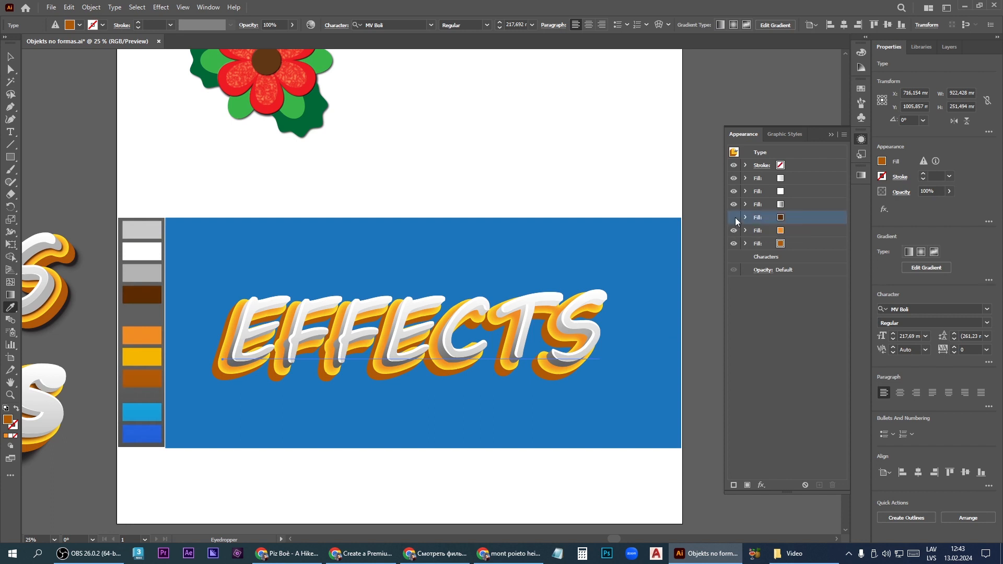
pyautogui.click(734, 218)
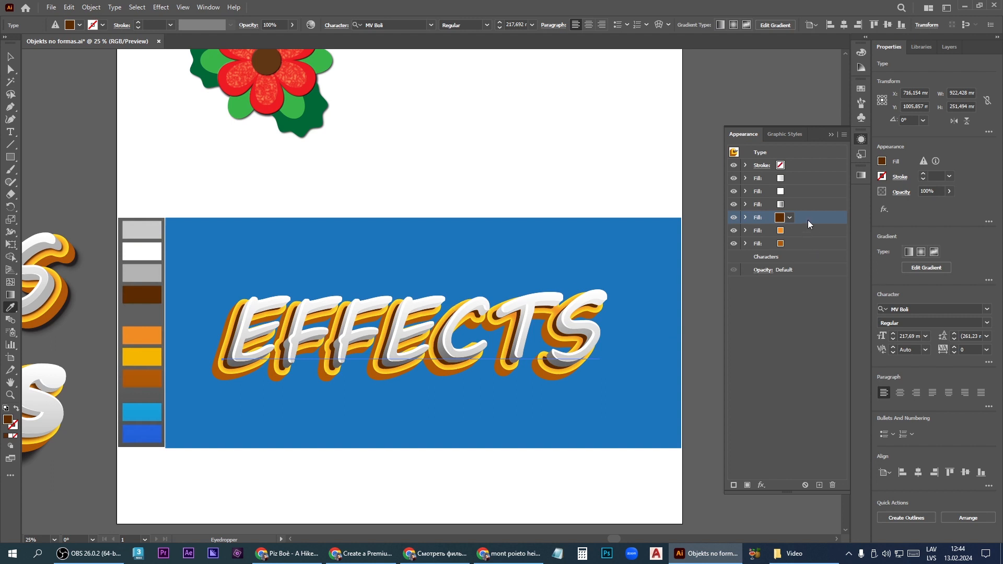
pyautogui.click(762, 485)
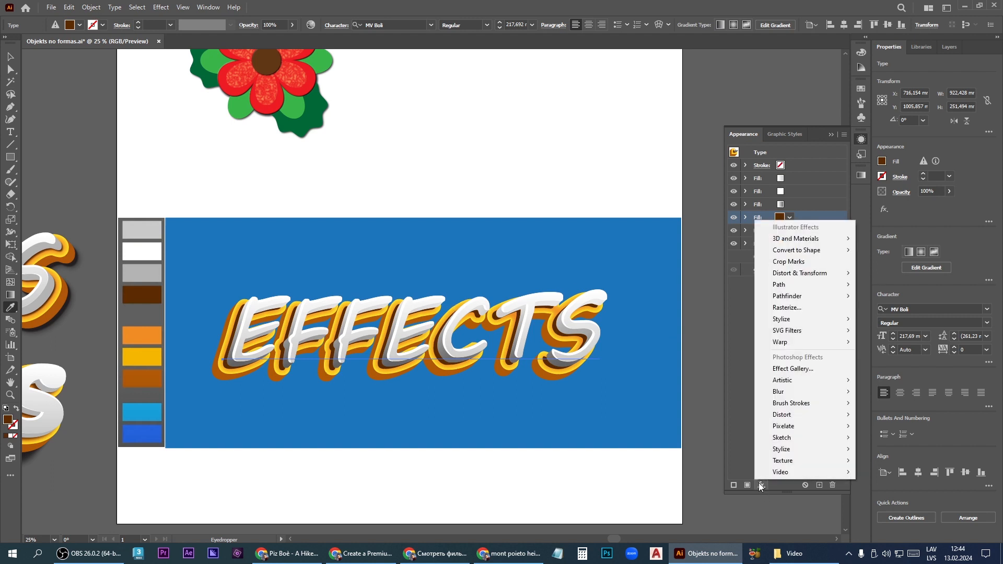
pyautogui.moveTo(791, 391)
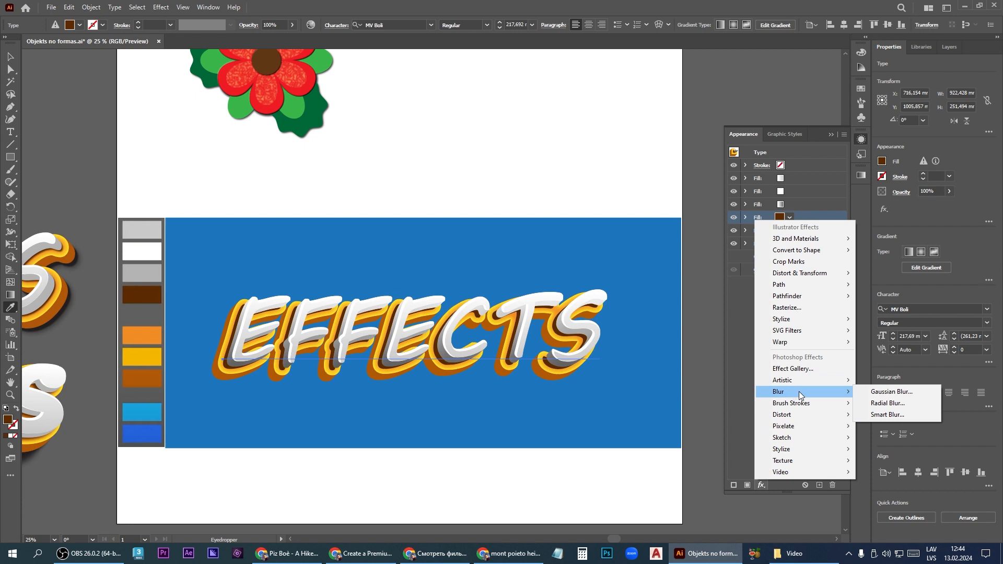
pyautogui.click(893, 393)
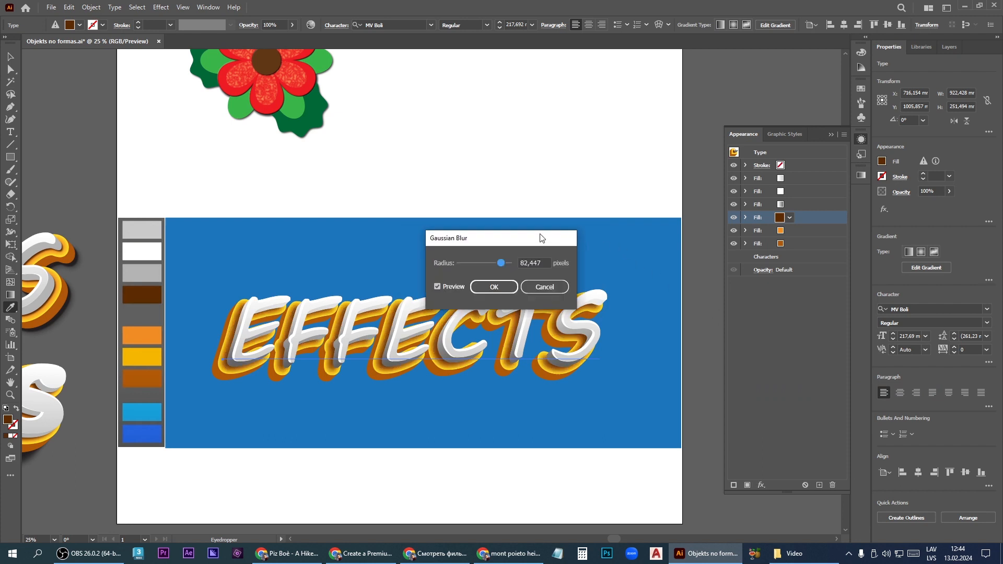
pyautogui.moveTo(540, 233); pyautogui.dragTo(568, 157)
pyautogui.moveTo(530, 190); pyautogui.dragTo(522, 194)
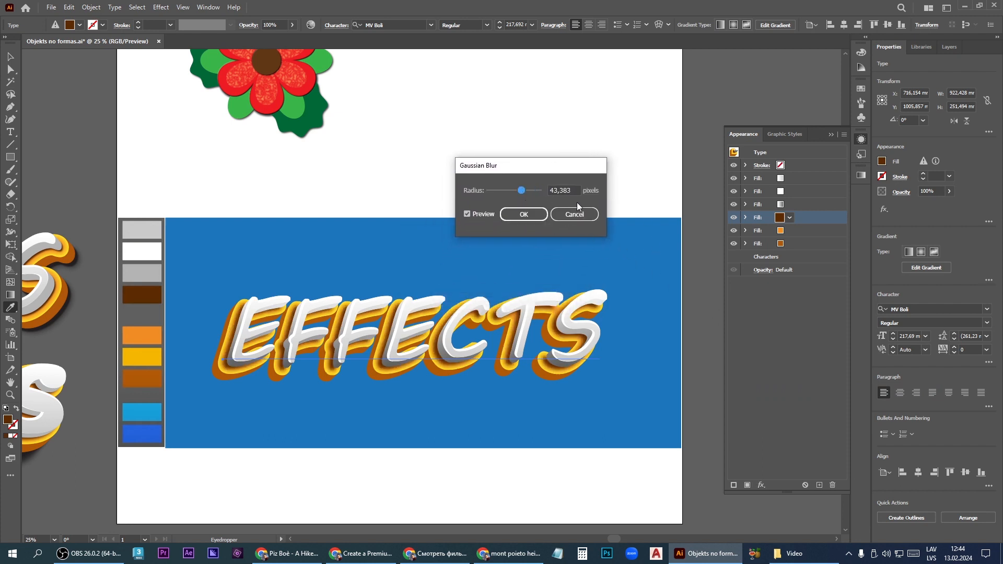
pyautogui.click(536, 217)
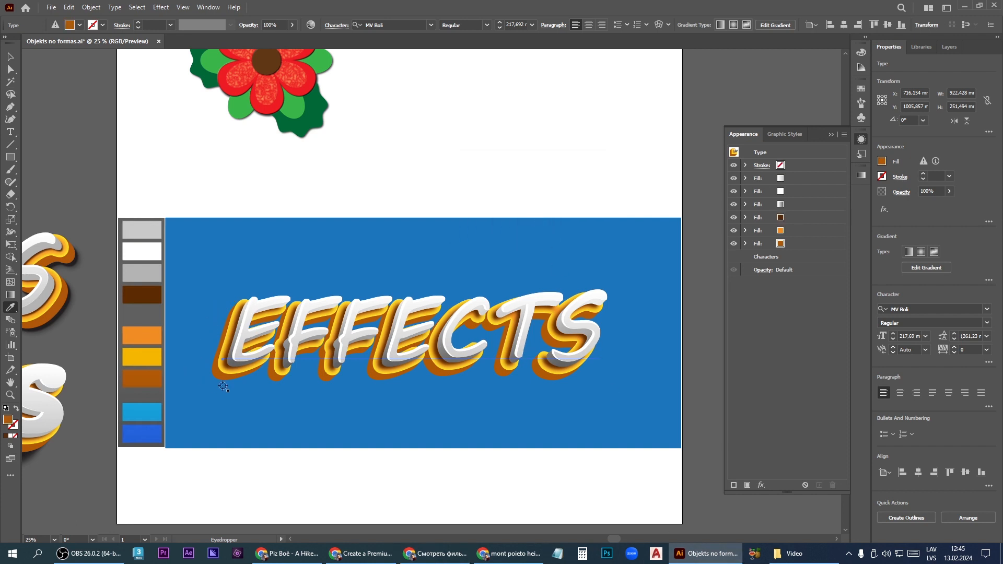
# Step: Duplicate the glowing orange fill and recolour the upper copy with the black swatch
pyautogui.click(812, 232)
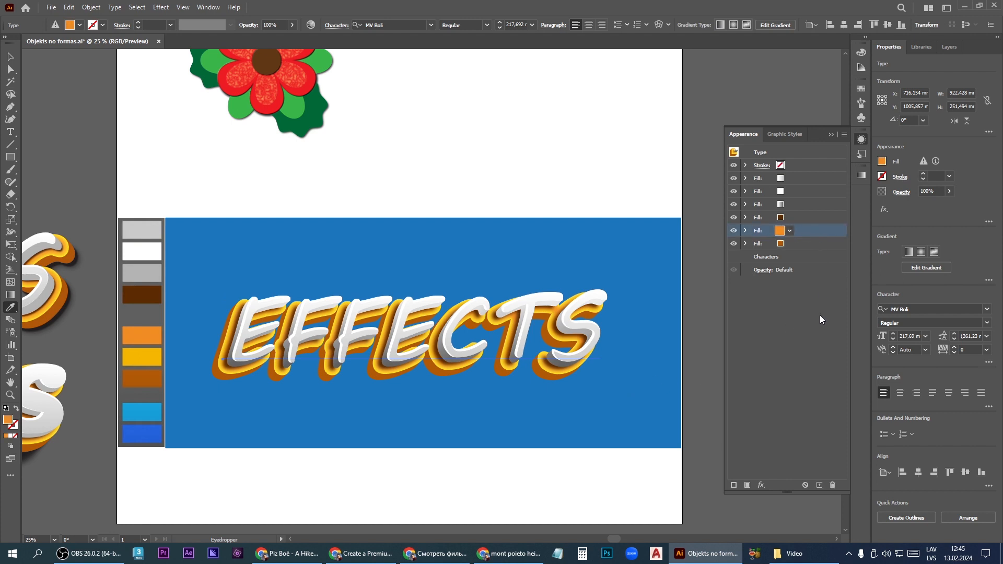
pyautogui.click(819, 485)
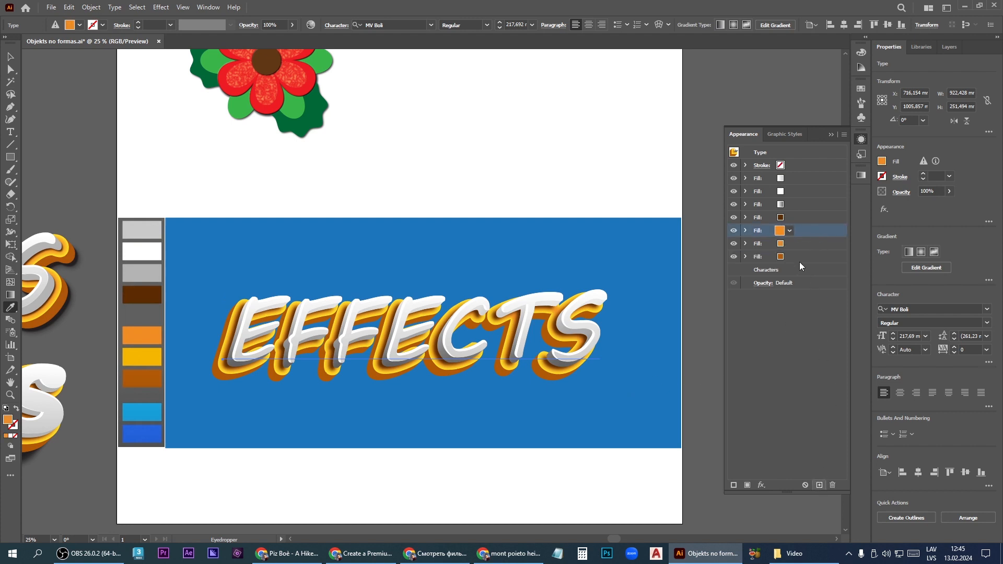
pyautogui.click(789, 230)
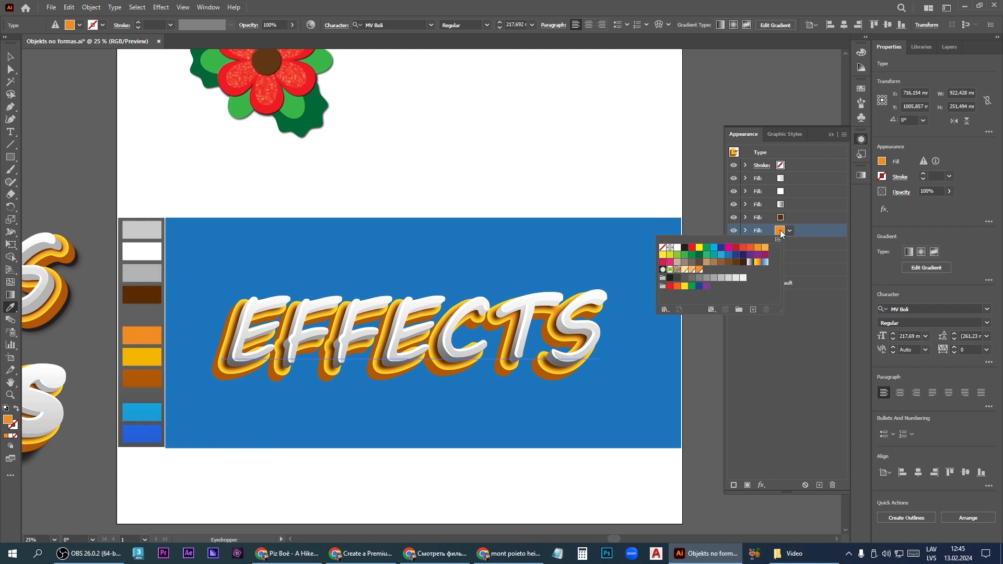
pyautogui.click(685, 248)
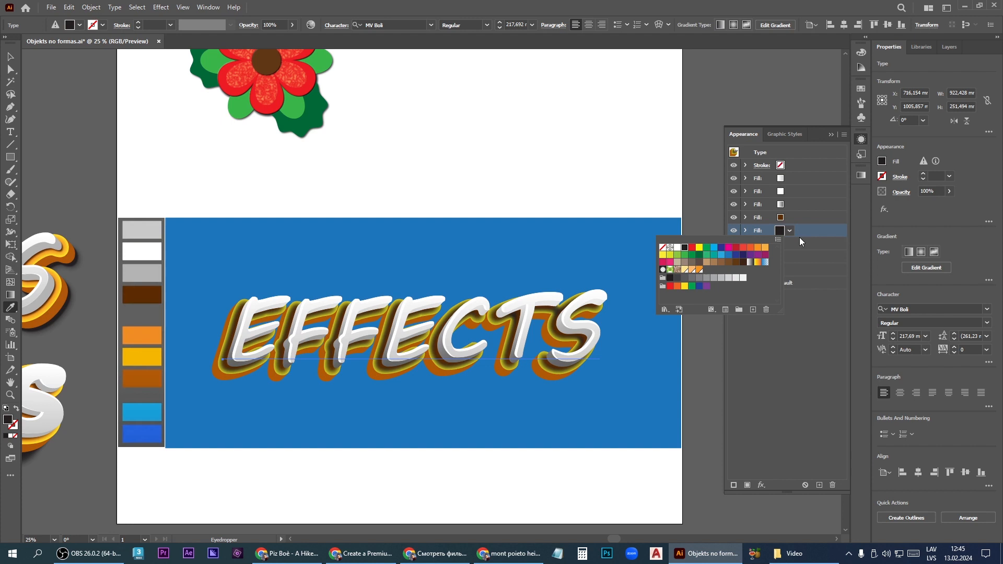
pyautogui.click(807, 231)
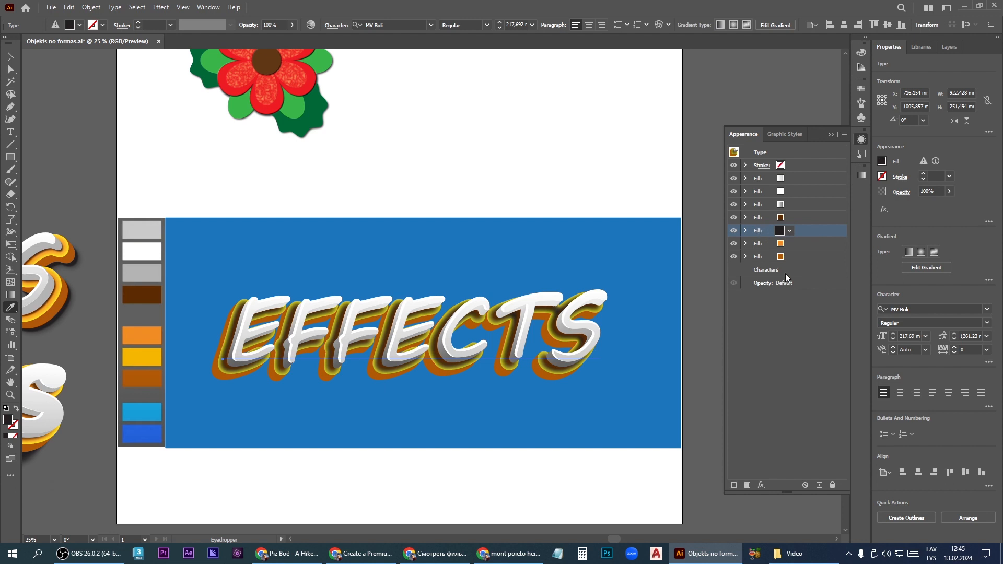
# Step: Add a Transform effect to the black fill, moving it -45 mm horizontally and 40 mm vertically with 0 copies
pyautogui.click(760, 485)
pyautogui.moveTo(799, 273)
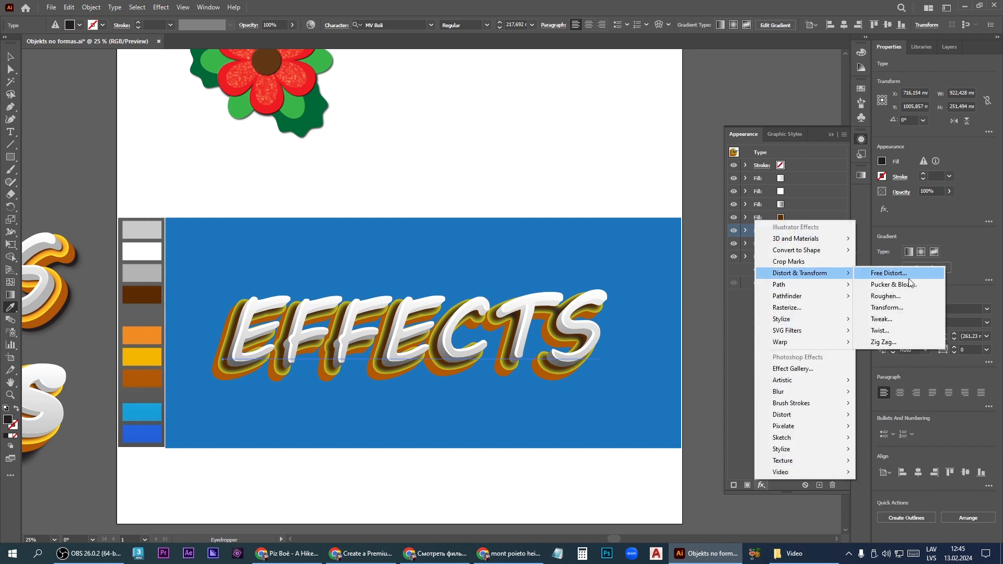
pyautogui.click(912, 307)
pyautogui.click(571, 297)
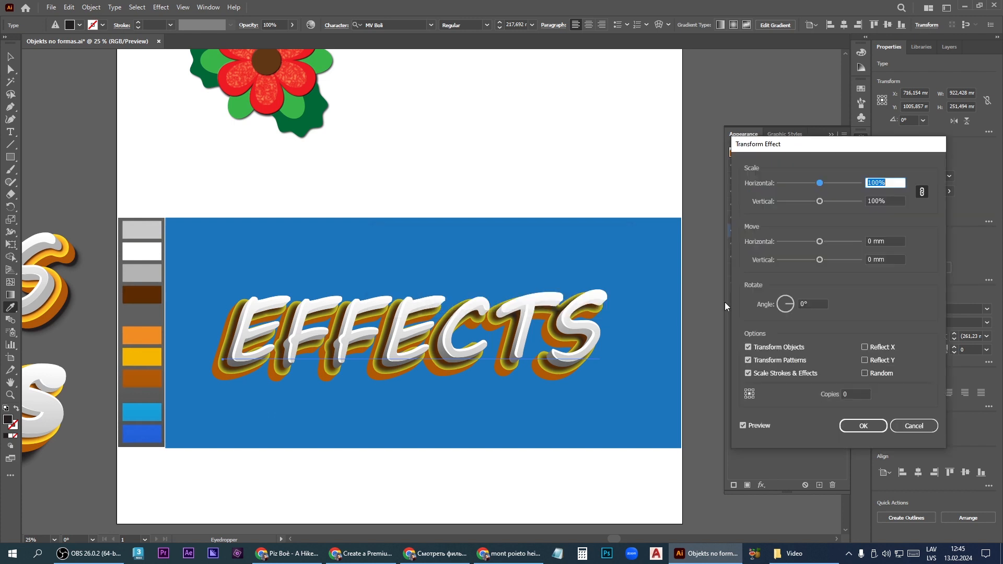
pyautogui.doubleClick(869, 241)
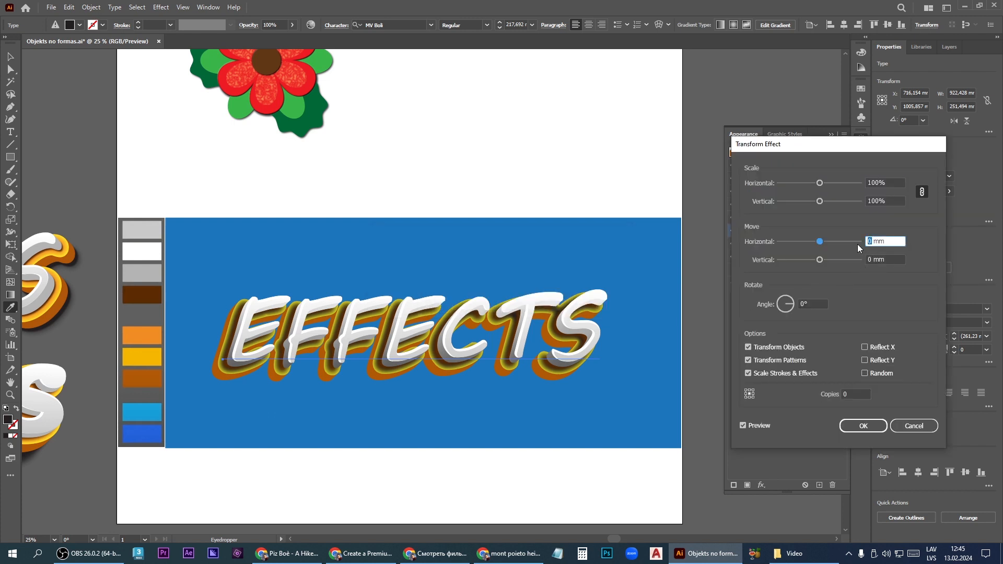
pyautogui.write('-45')
pyautogui.press('Tab')
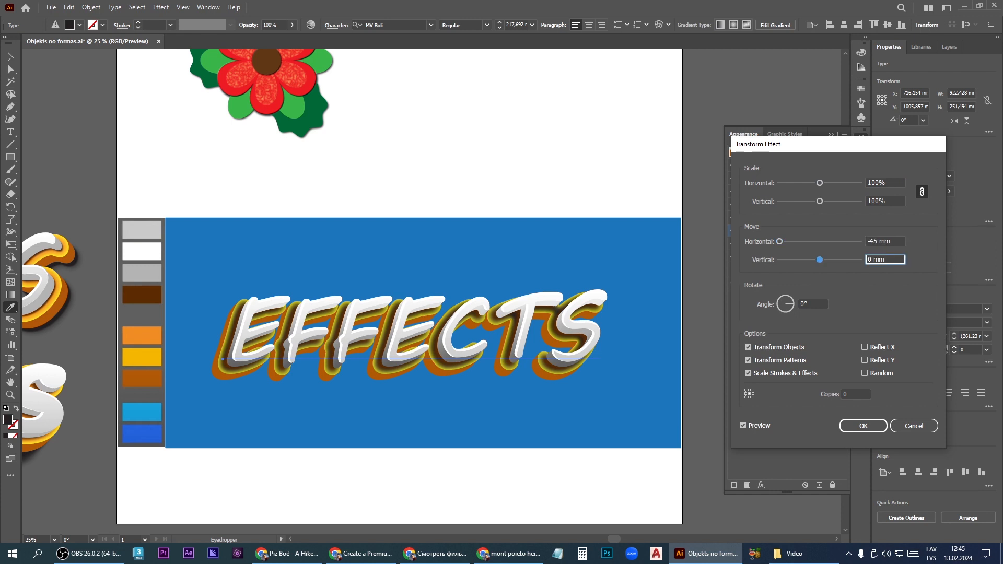
pyautogui.write('40')
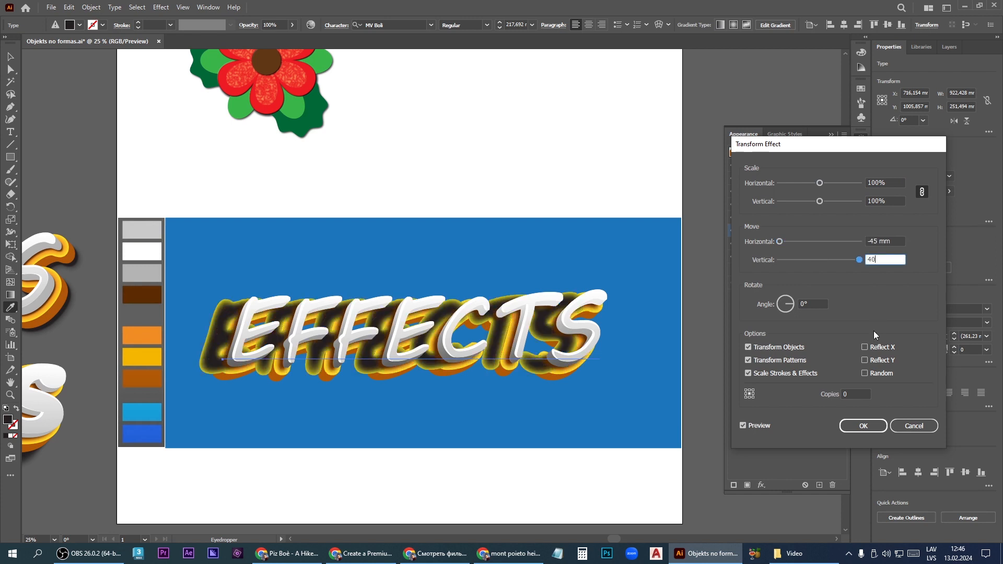
pyautogui.click(867, 425)
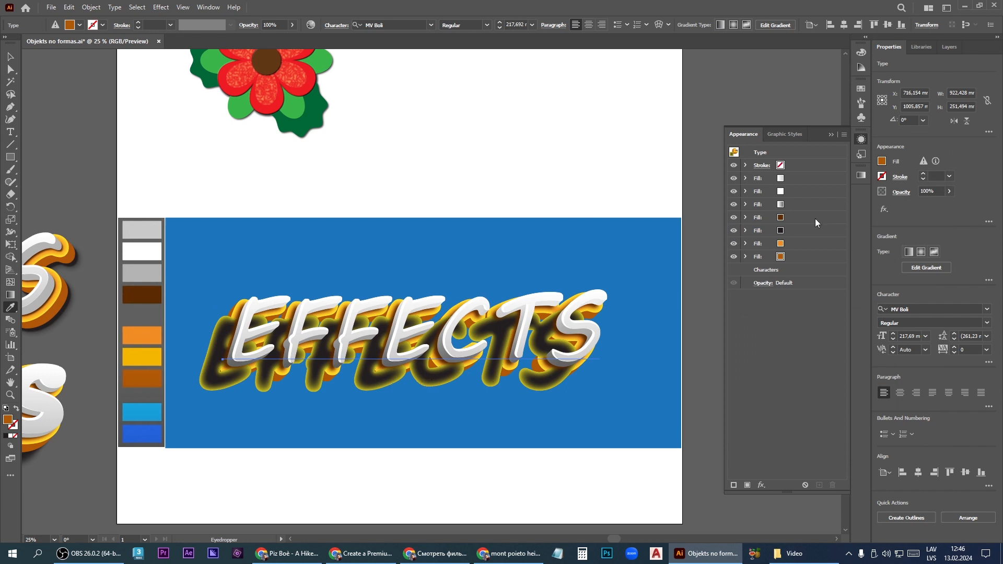
# Step: Delete the Inner Glow from the black fill and move that fill below the dark orange one
pyautogui.click(745, 230)
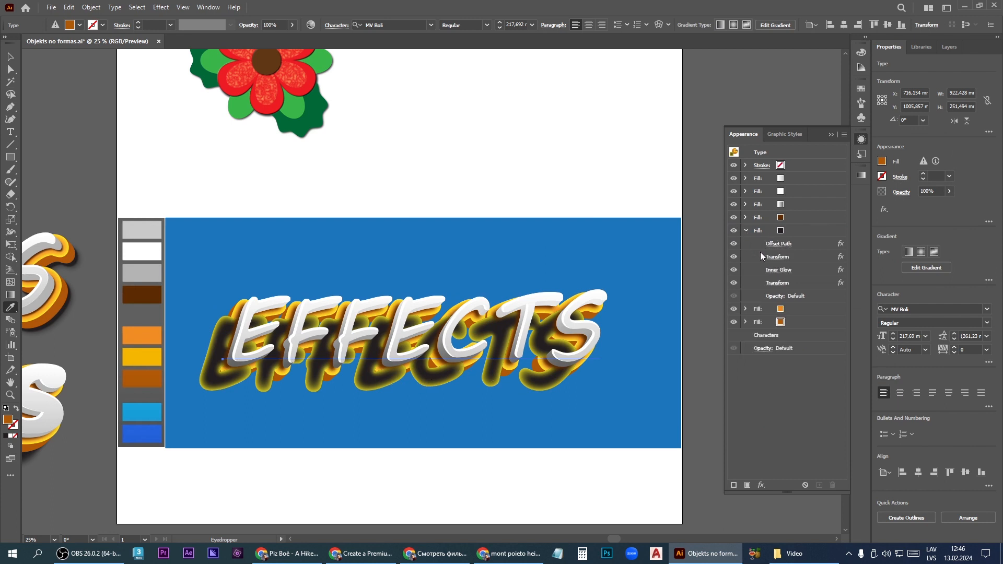
pyautogui.click(809, 270)
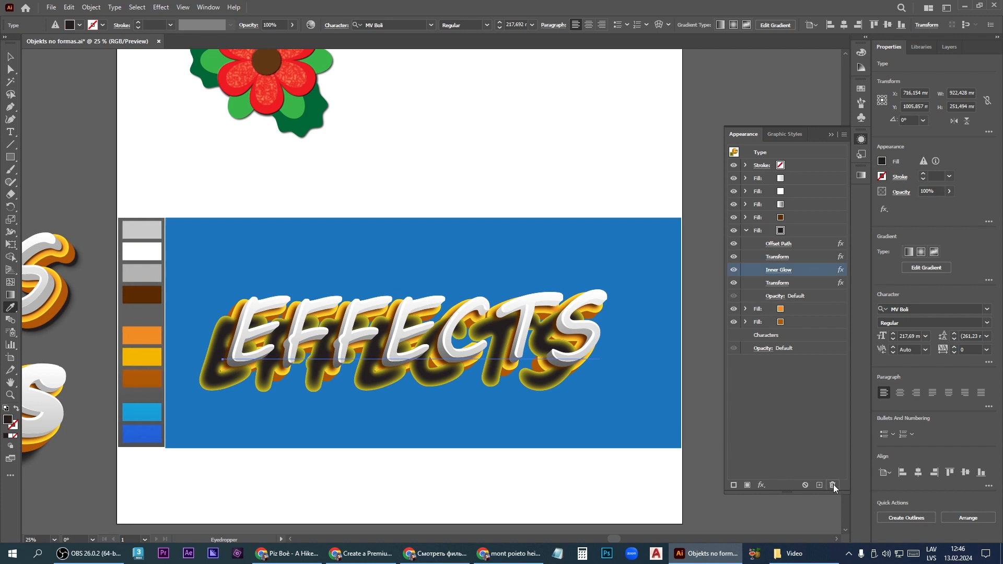
pyautogui.click(832, 484)
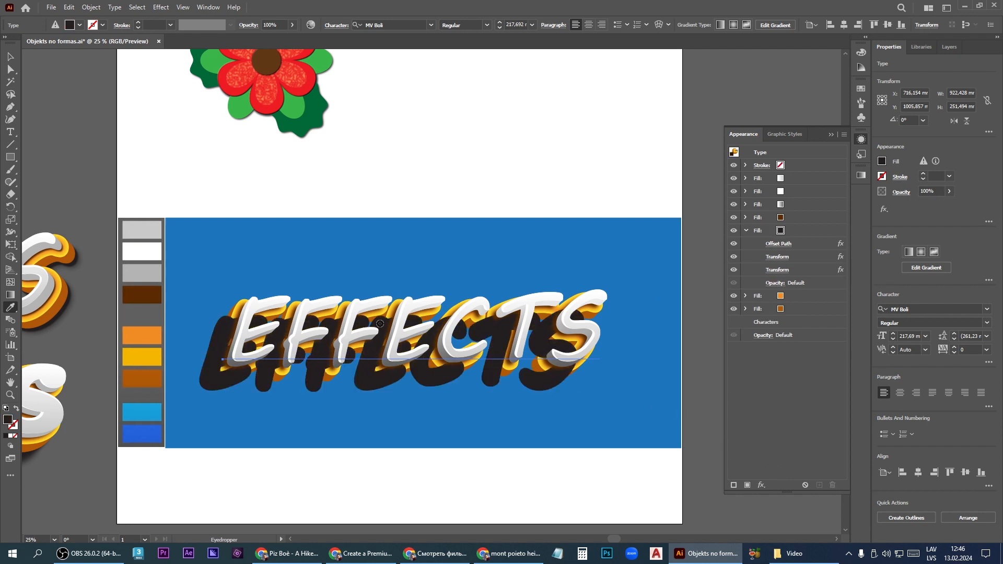
pyautogui.moveTo(810, 231); pyautogui.dragTo(796, 317)
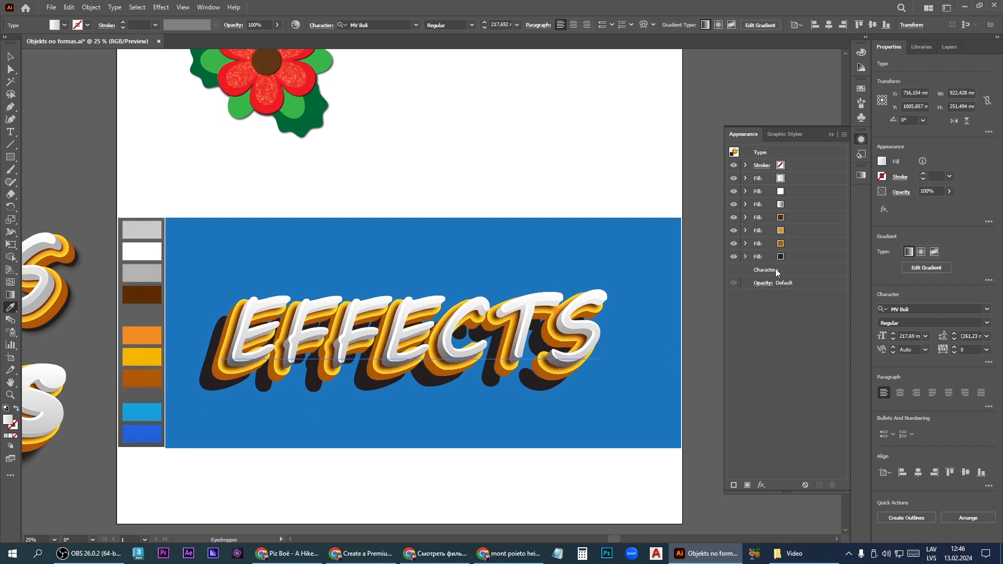
# Step: Apply a Gaussian Blur with a radius of about 78 pixels to the black fill
pyautogui.click(758, 256)
pyautogui.click(761, 485)
pyautogui.moveTo(836, 390)
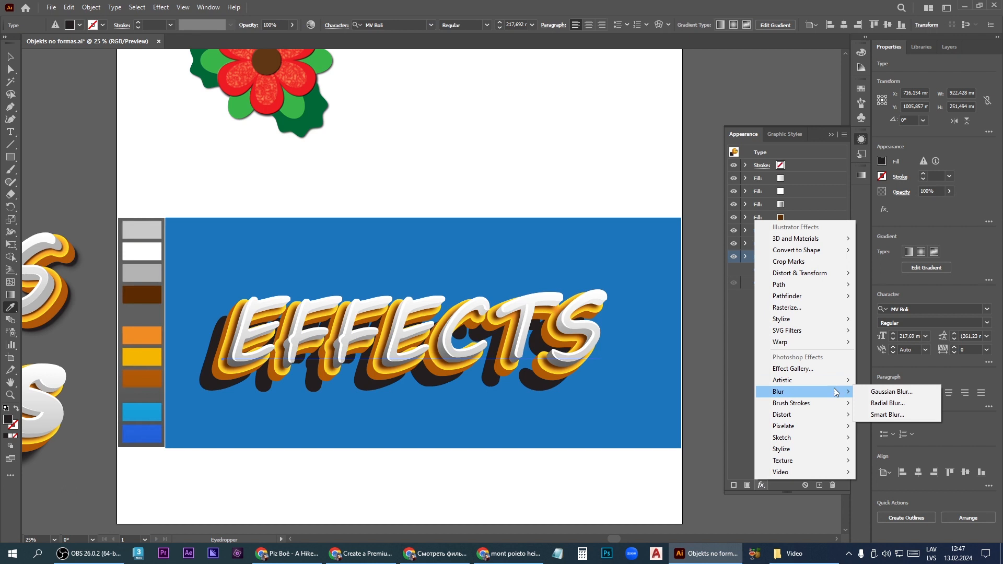
pyautogui.click(895, 392)
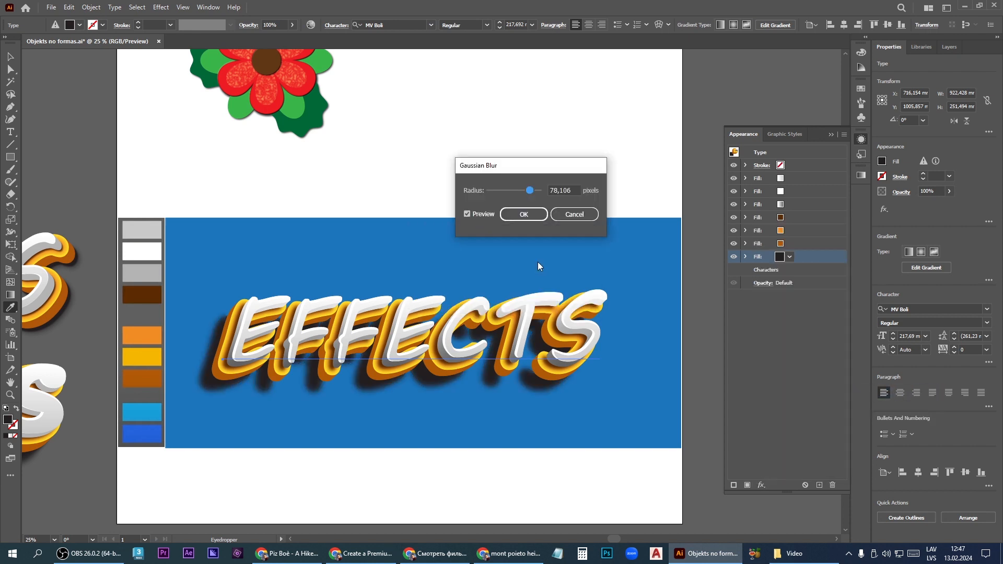
pyautogui.click(524, 214)
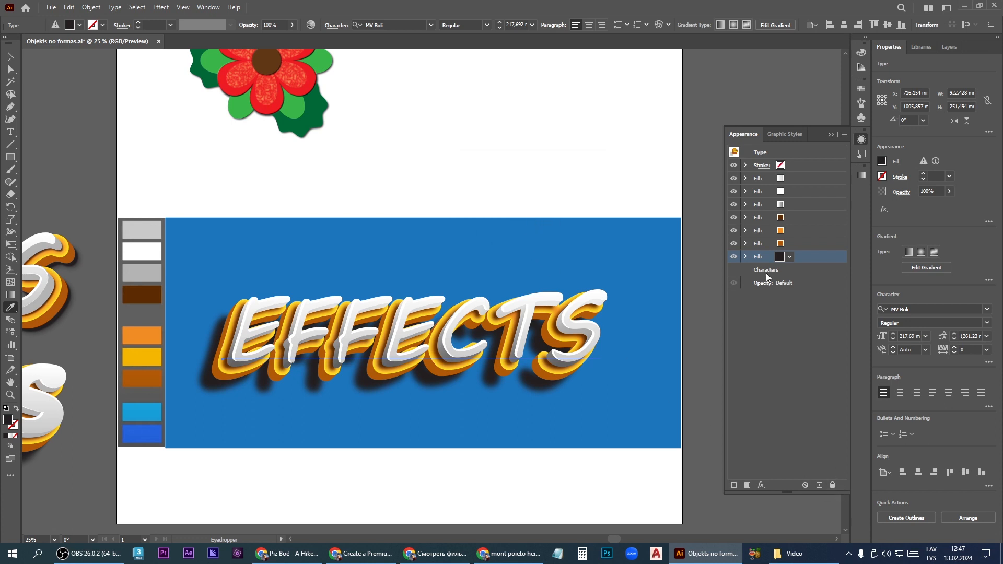
# Step: Set the blurred black fill to Multiply blending mode with 38% opacity
pyautogui.click(745, 257)
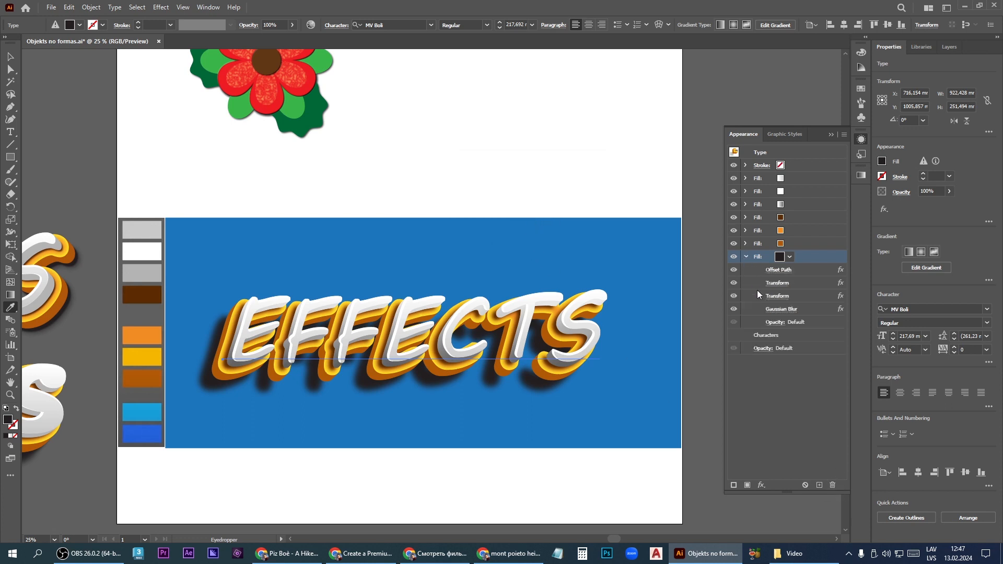
pyautogui.click(775, 323)
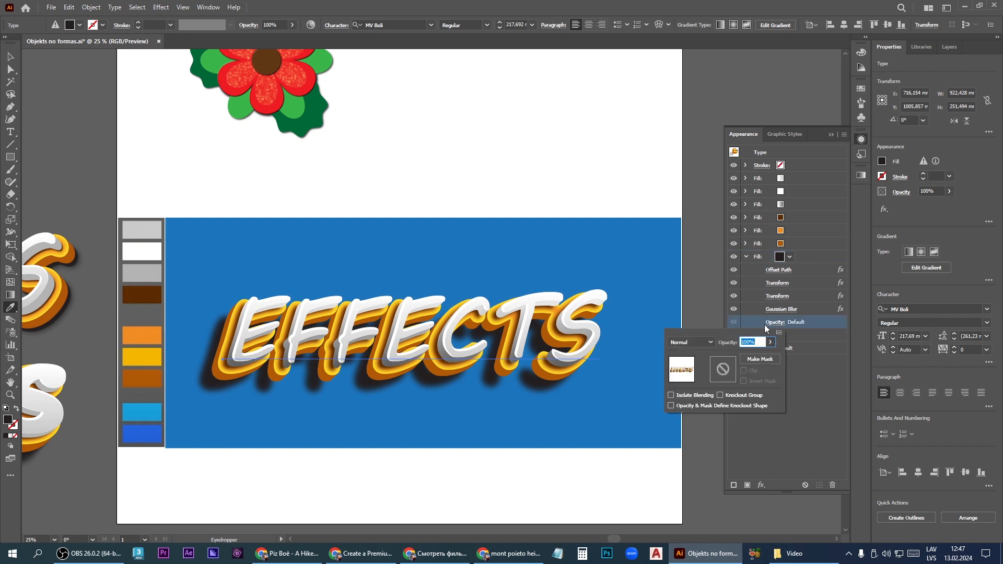
pyautogui.click(697, 341)
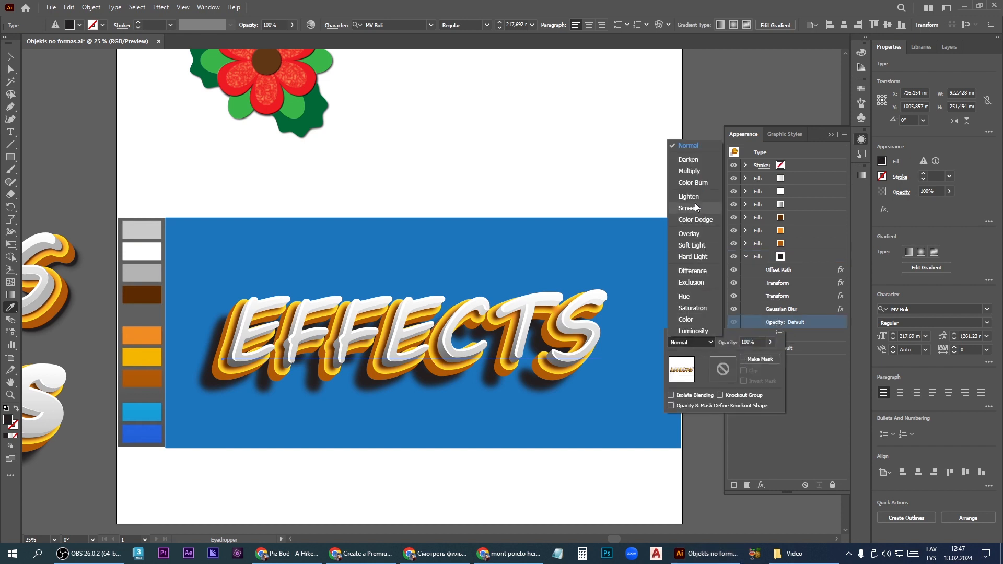
pyautogui.press('Escape')
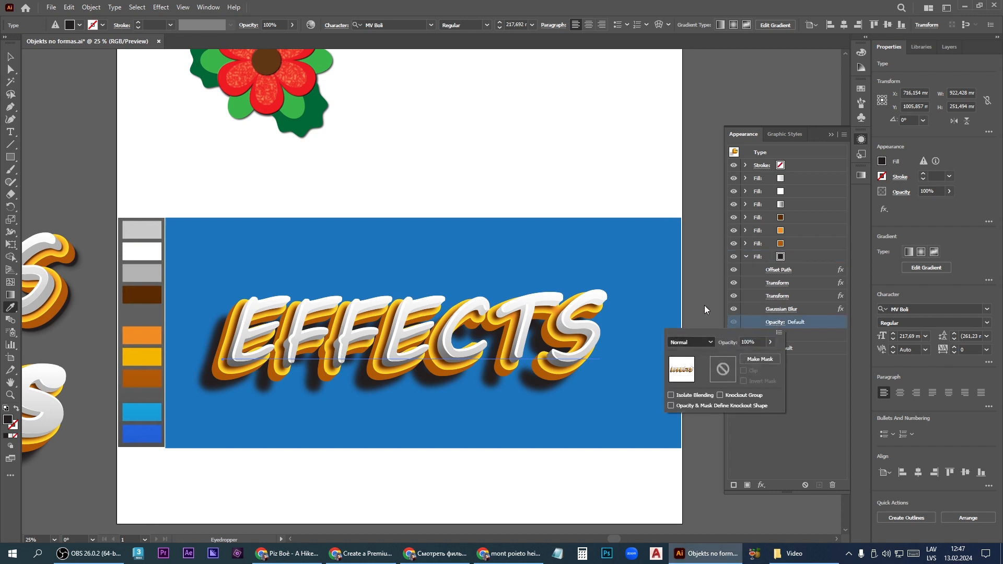
pyautogui.click(771, 342)
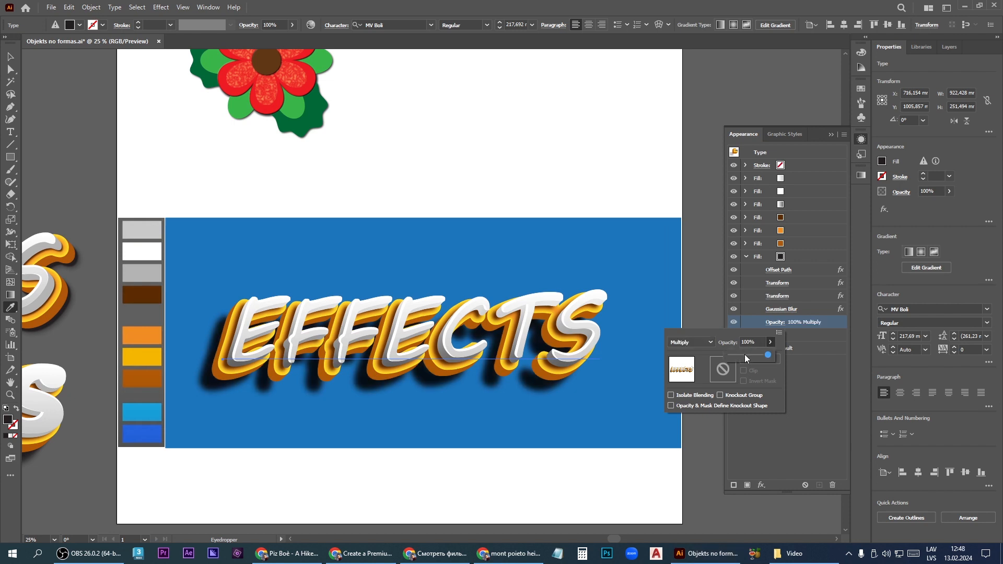
pyautogui.click(744, 354)
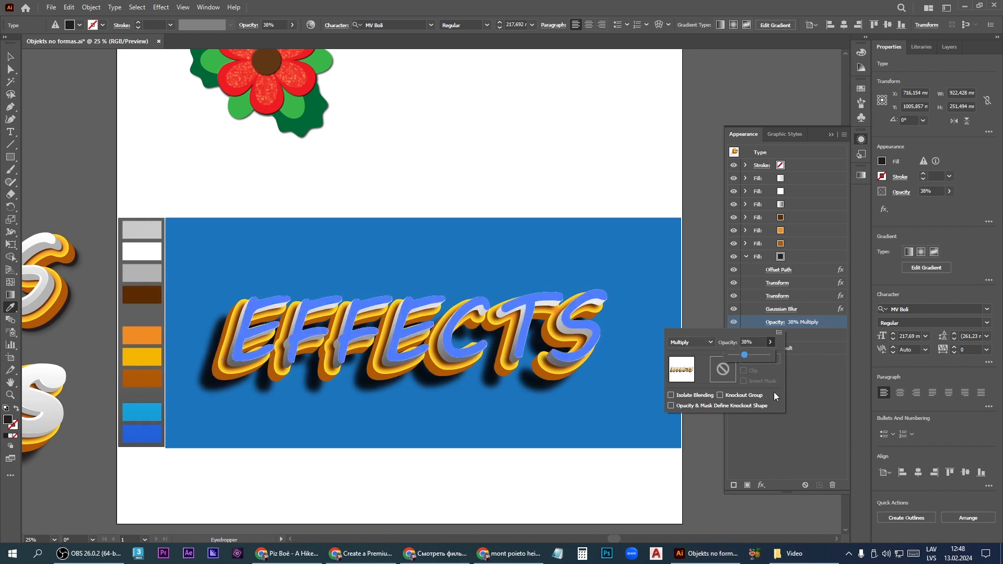
pyautogui.click(801, 394)
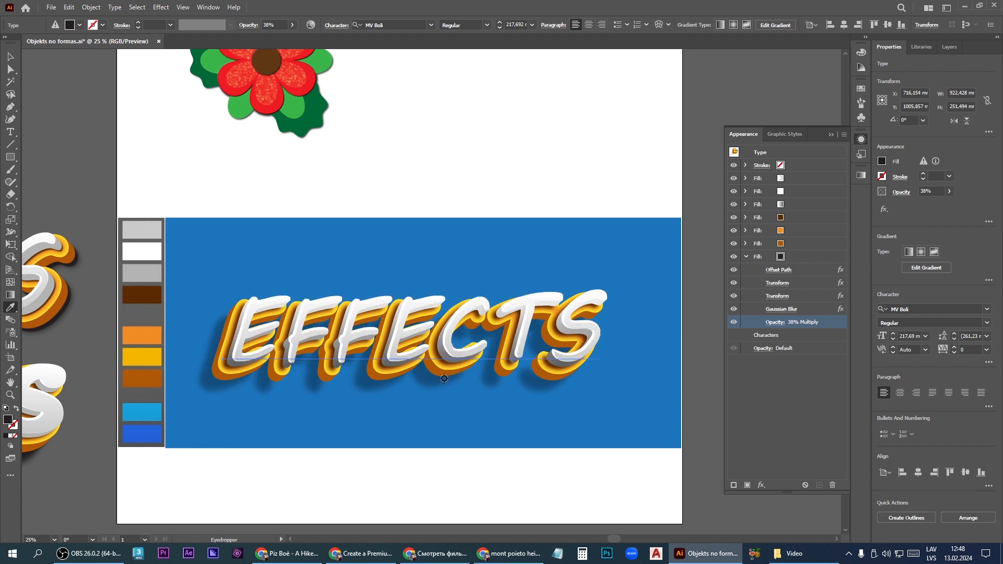
# Step: Duplicate the black shadow fill and set the upper copy's Gaussian Blur radius to 15 pixels
pyautogui.click(762, 230)
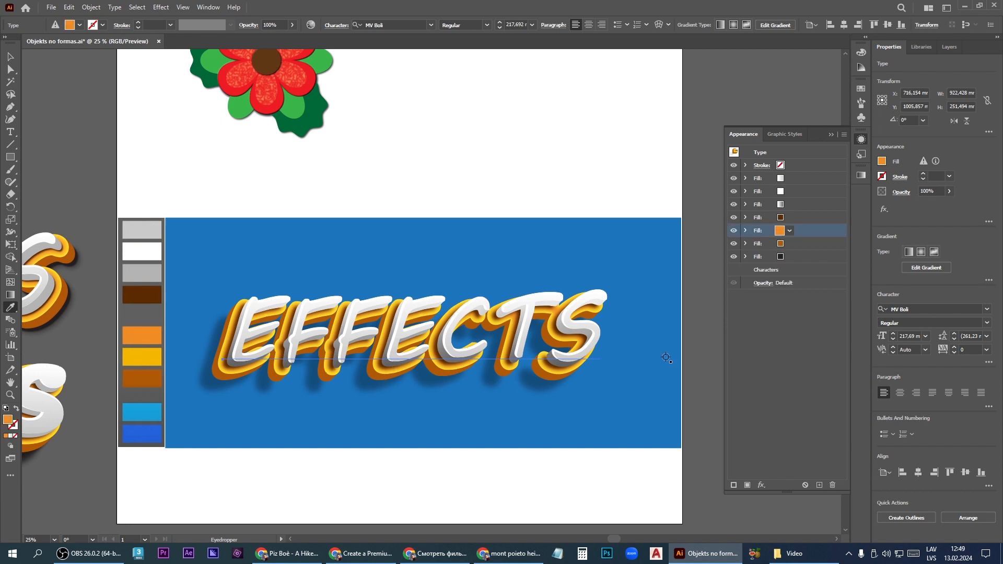
pyautogui.click(802, 257)
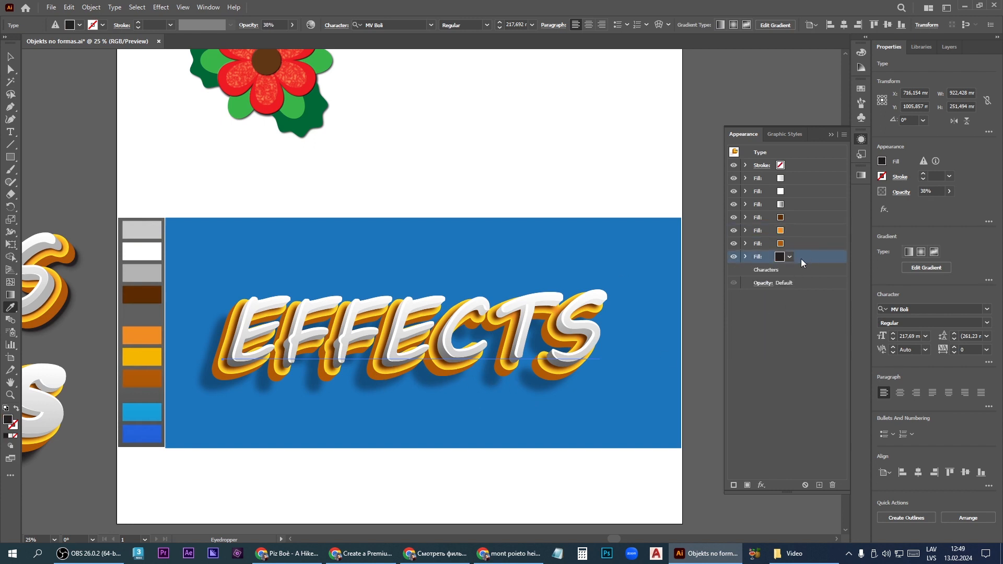
pyautogui.click(818, 485)
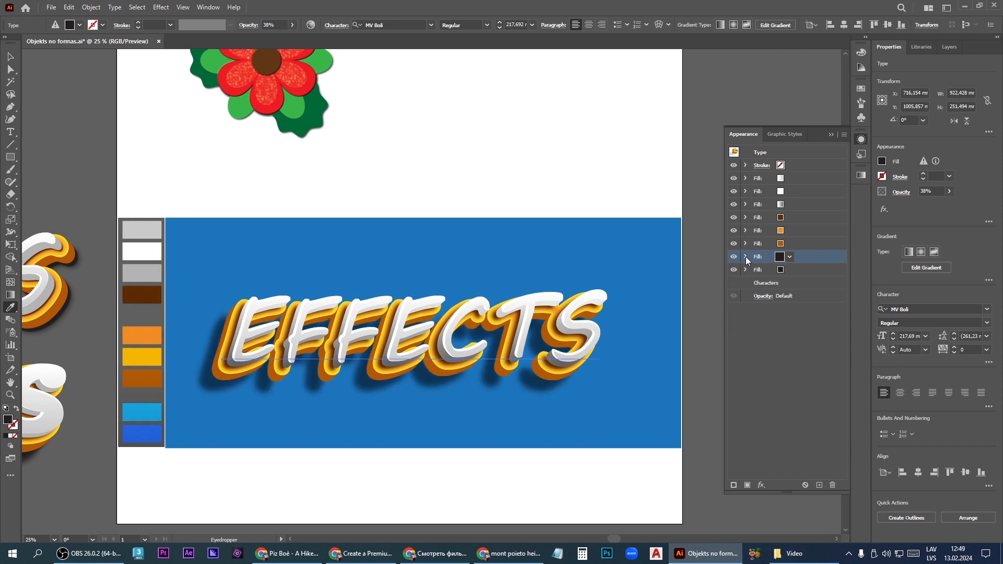
pyautogui.click(745, 256)
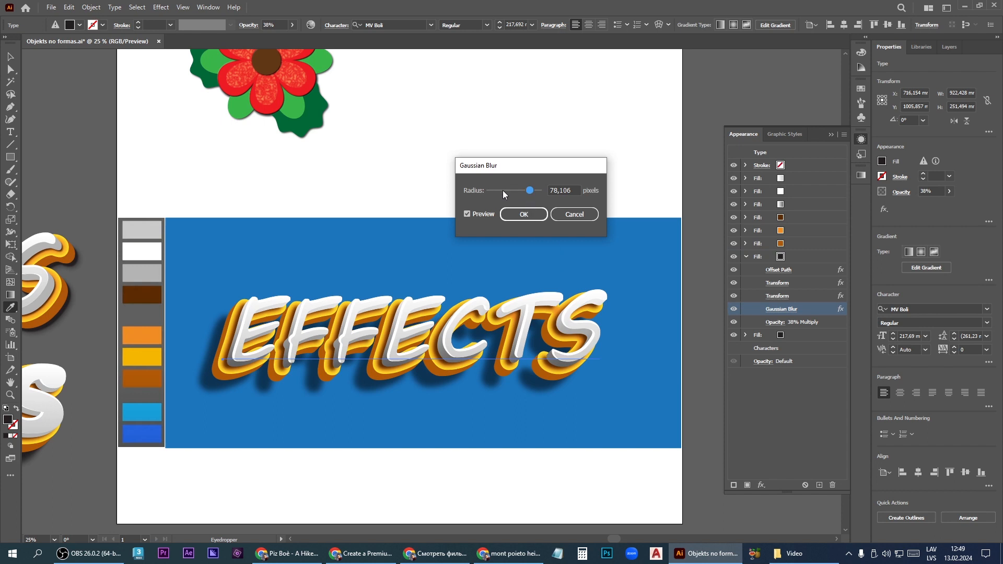
pyautogui.doubleClick(561, 191)
pyautogui.write('15')
pyautogui.press('Return')
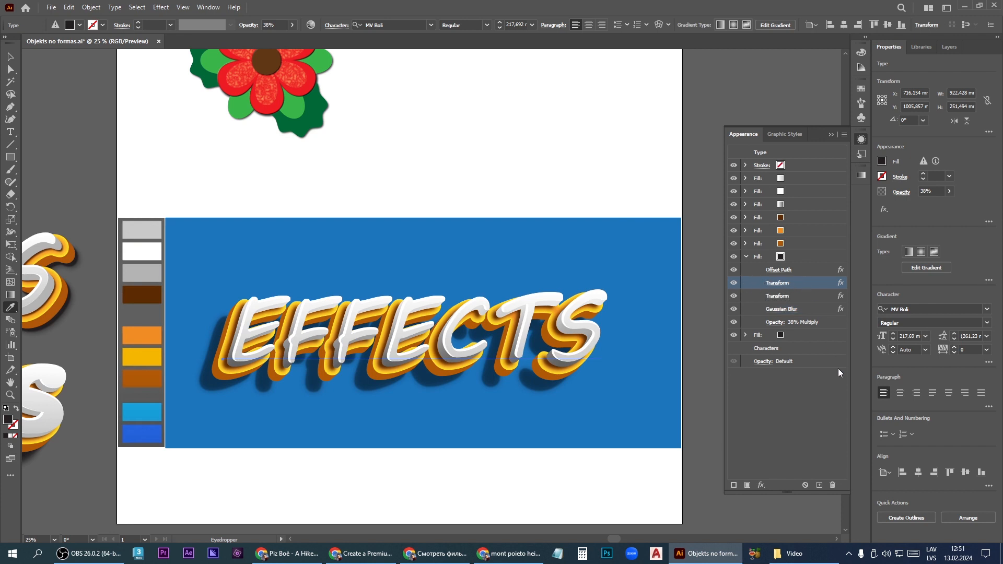
# Step: Remove the first Transform effect from the upper black fill and set its blending to Normal at 100% opacity
pyautogui.click(832, 484)
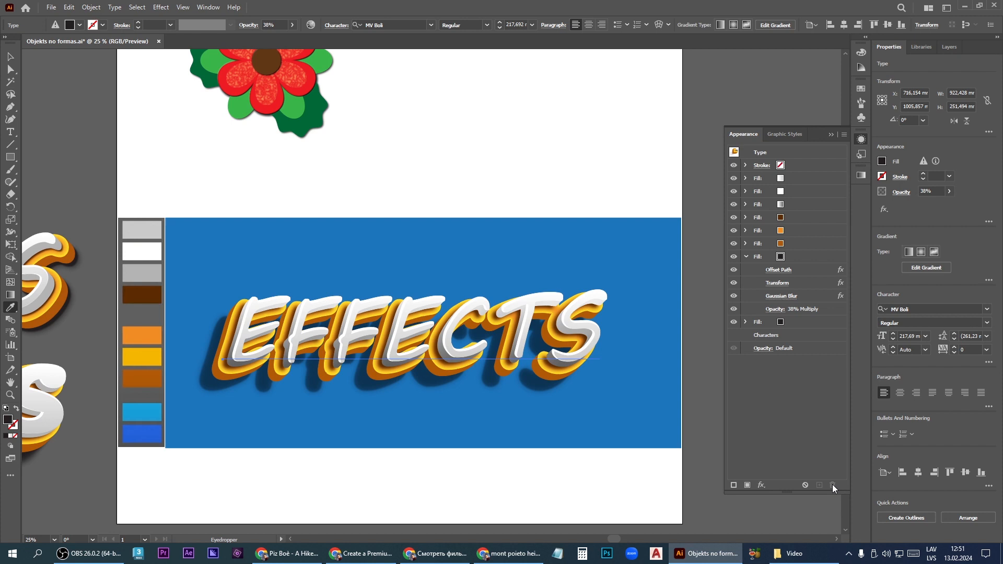
pyautogui.click(775, 309)
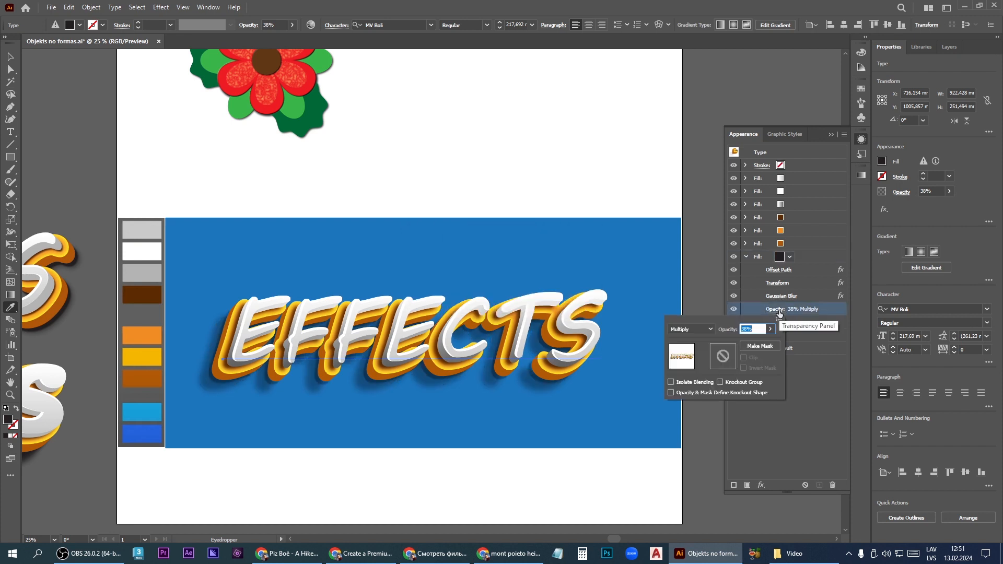
pyautogui.click(705, 329)
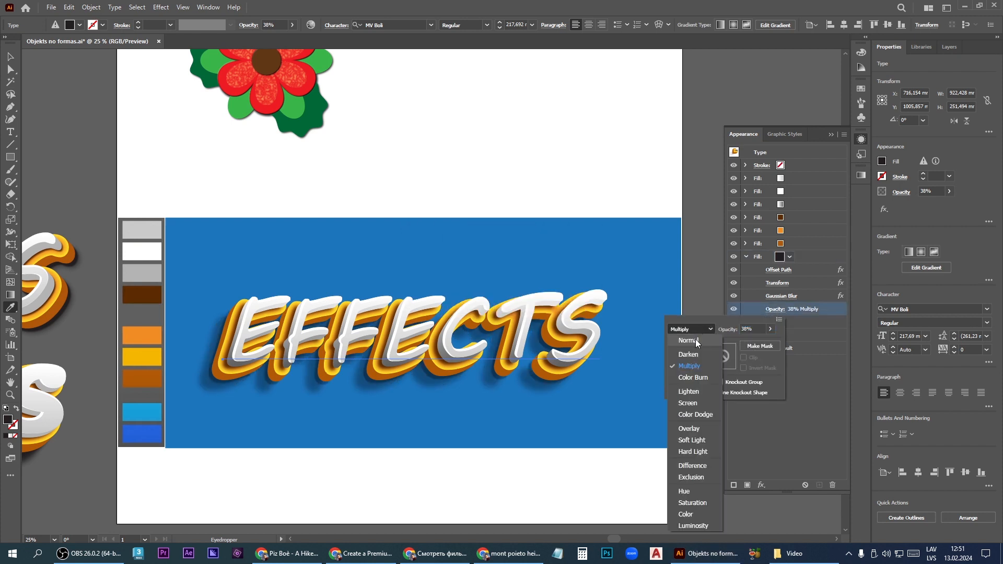
pyautogui.click(736, 337)
pyautogui.click(769, 330)
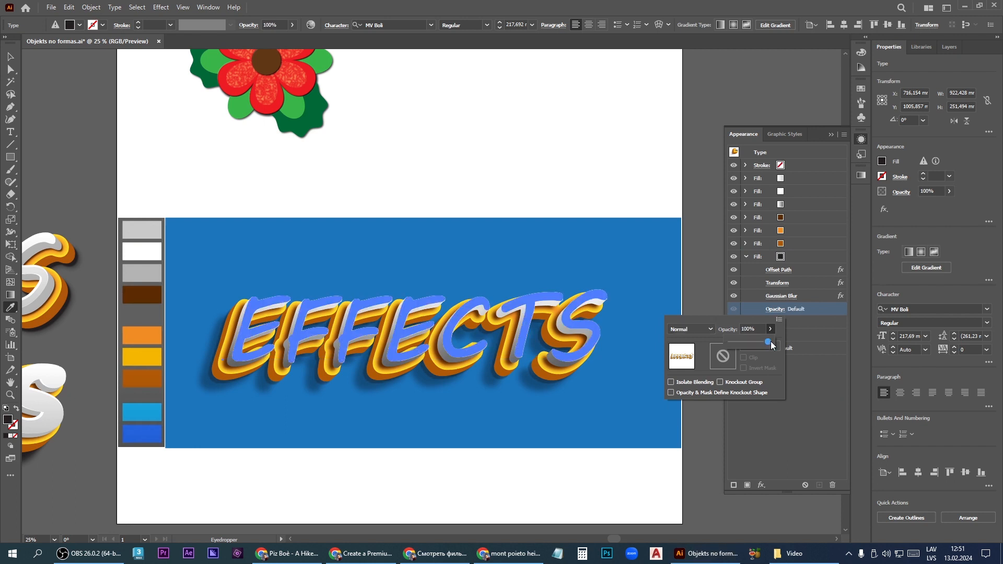
pyautogui.click(661, 377)
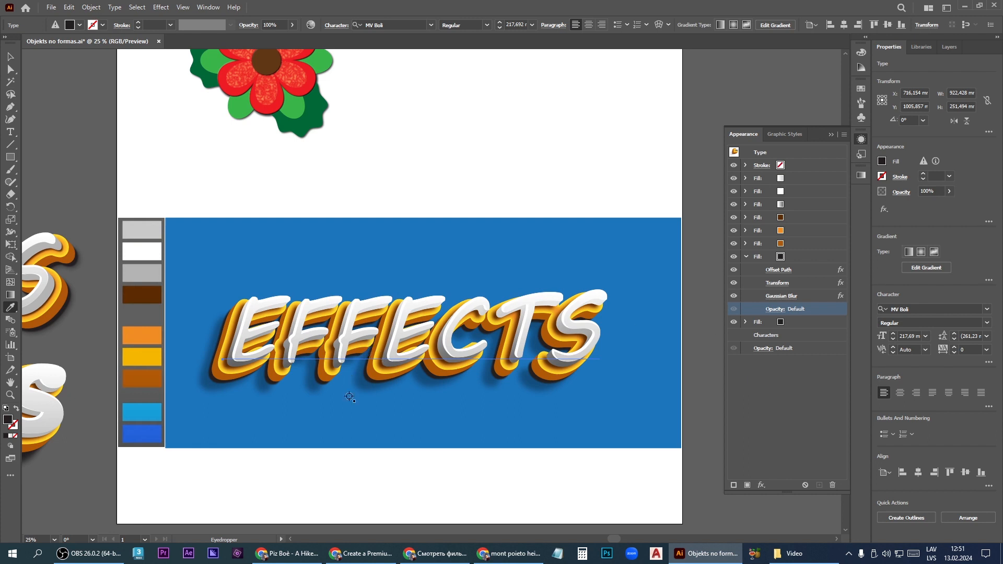
# Step: Change the upper black fill's remaining Transform move to -44 mm horizontally and 36 mm vertically
pyautogui.click(778, 283)
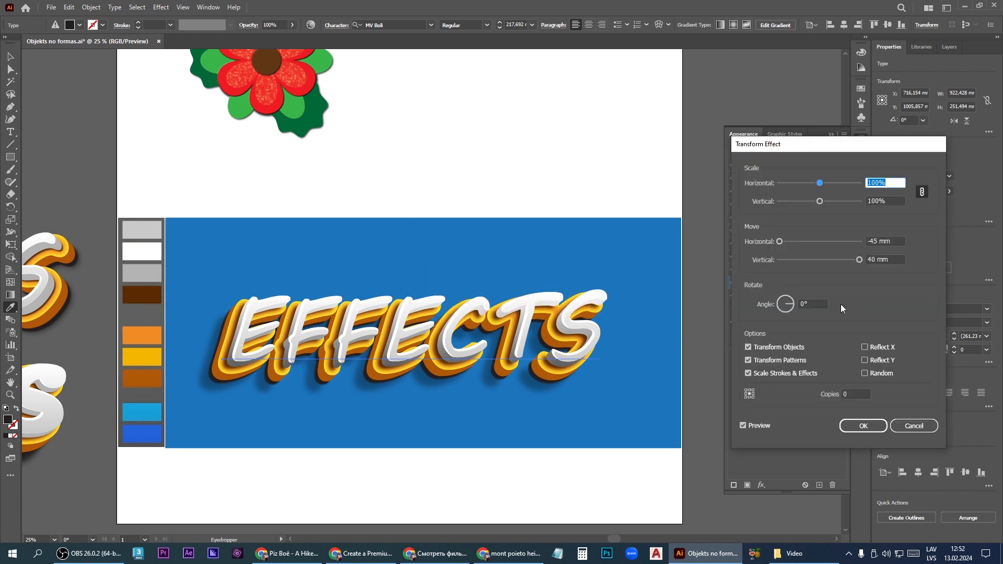
pyautogui.click(875, 241)
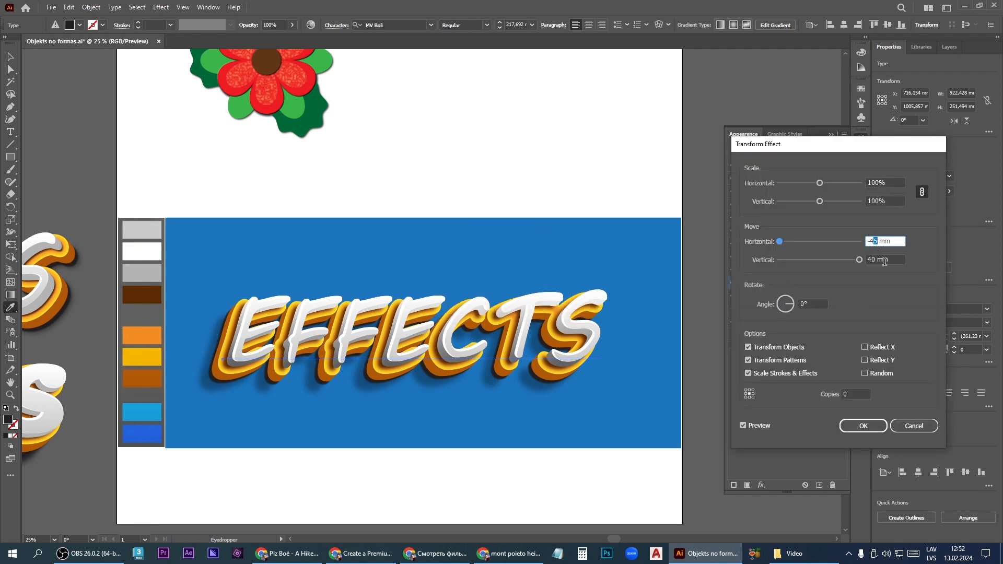
pyautogui.press('BackSpace')
pyautogui.write('4')
pyautogui.moveTo(877, 261); pyautogui.dragTo(862, 264)
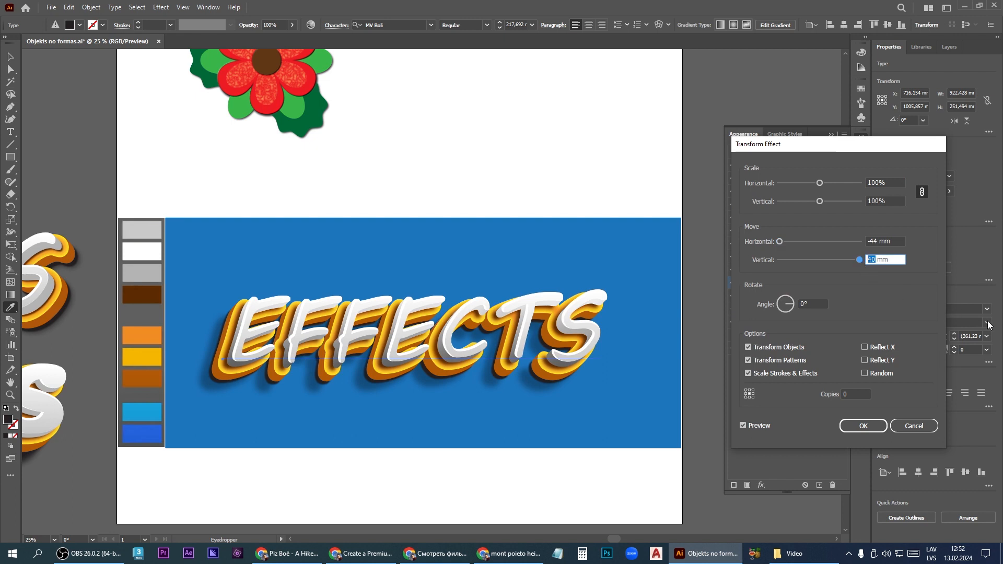
pyautogui.write('36')
pyautogui.click(863, 425)
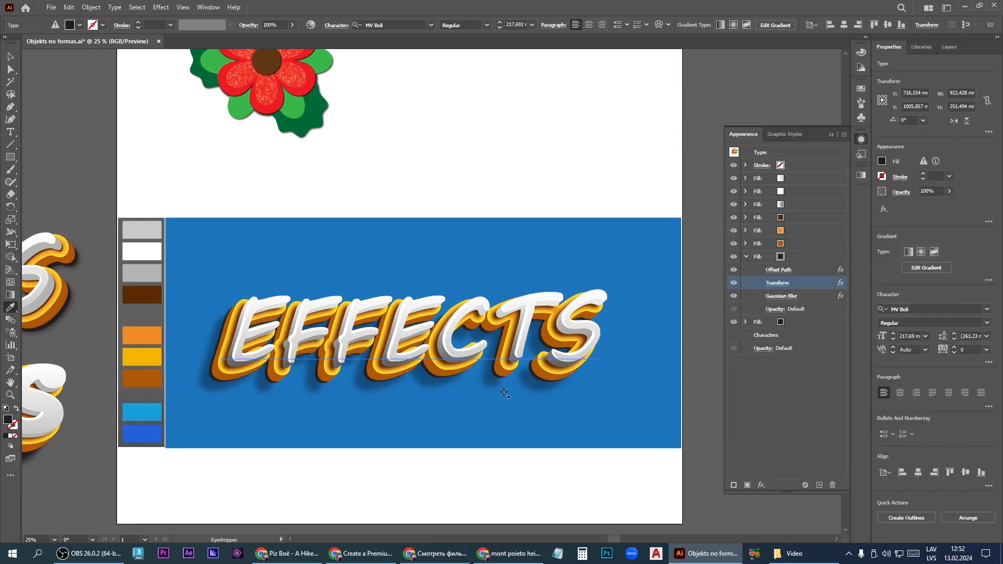
pyautogui.scroll(-1, 619, 324)
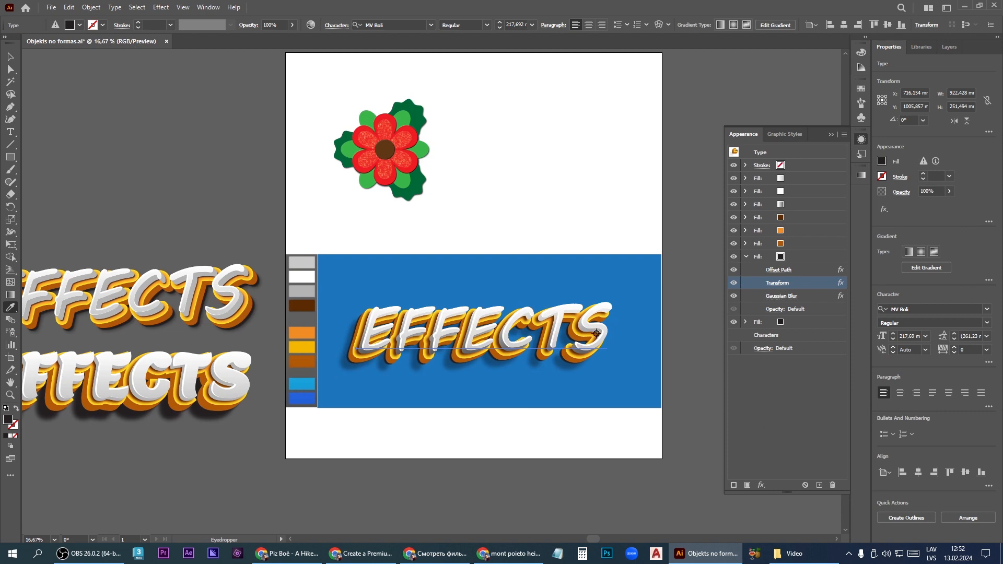
pyautogui.scroll(2, 365, 338)
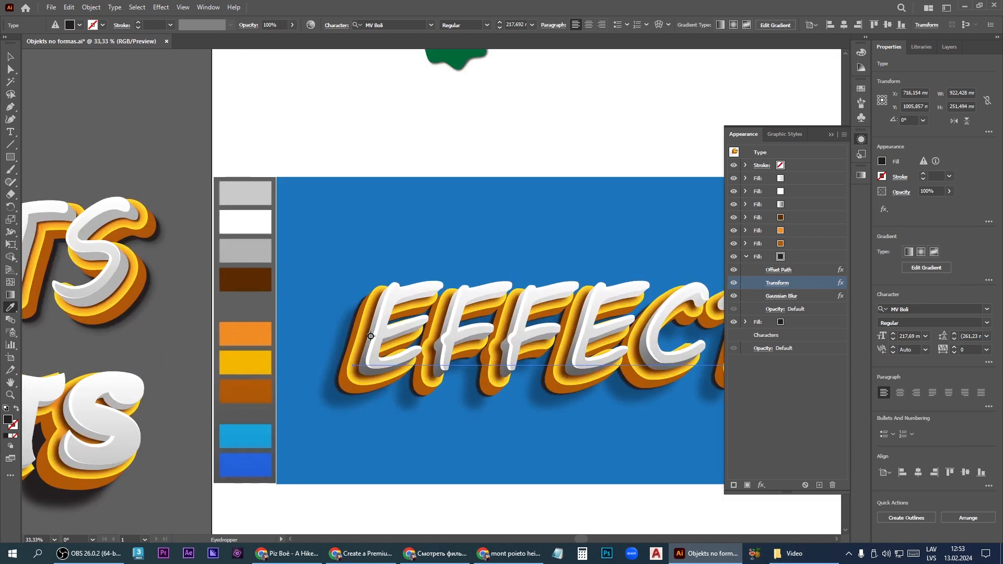
pyautogui.scroll(-2, 469, 336)
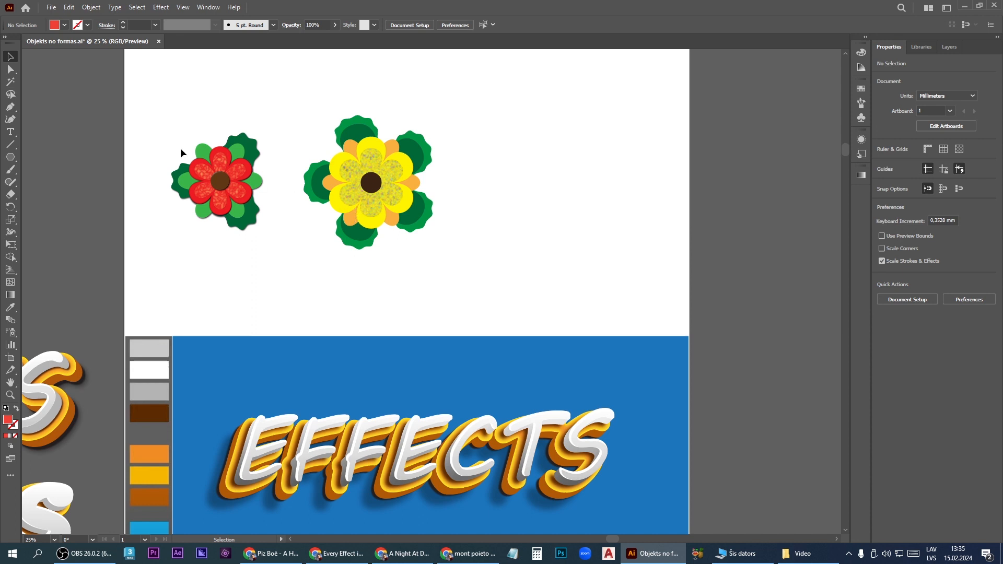
# Step: Draw a red hexagon about 234 mm wide and 203 mm high beside the yellow flower
pyautogui.click(11, 157)
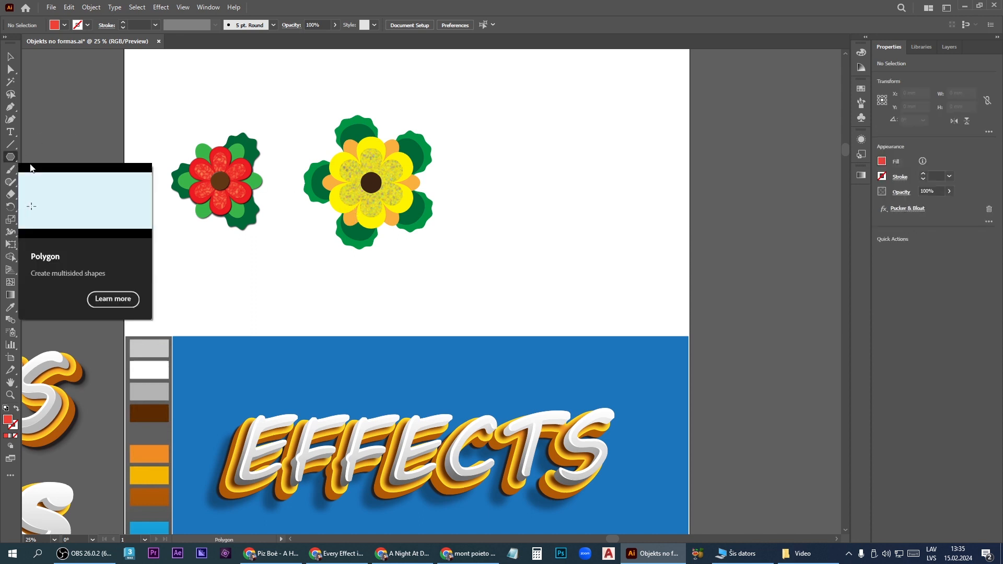
pyautogui.moveTo(561, 157)
pyautogui.mouseDown()
pyautogui.moveTo(561, 199)
pyautogui.moveTo(581, 190)
pyautogui.mouseUp()
pyautogui.click(11, 55)
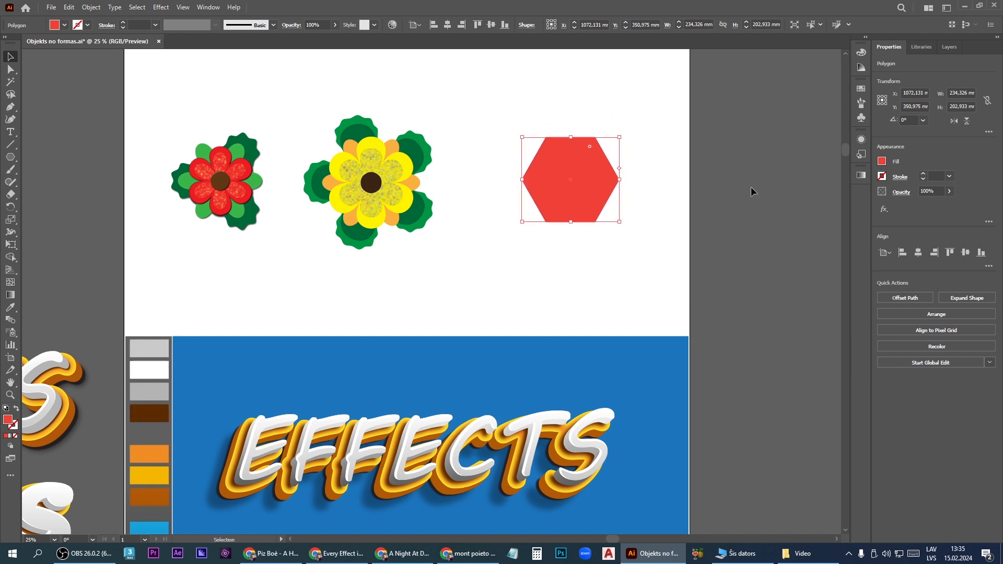
# Step: Apply a Pucker & Bloat effect of 56% to the hexagon's red fill to form six rounded petals
pyautogui.click(860, 140)
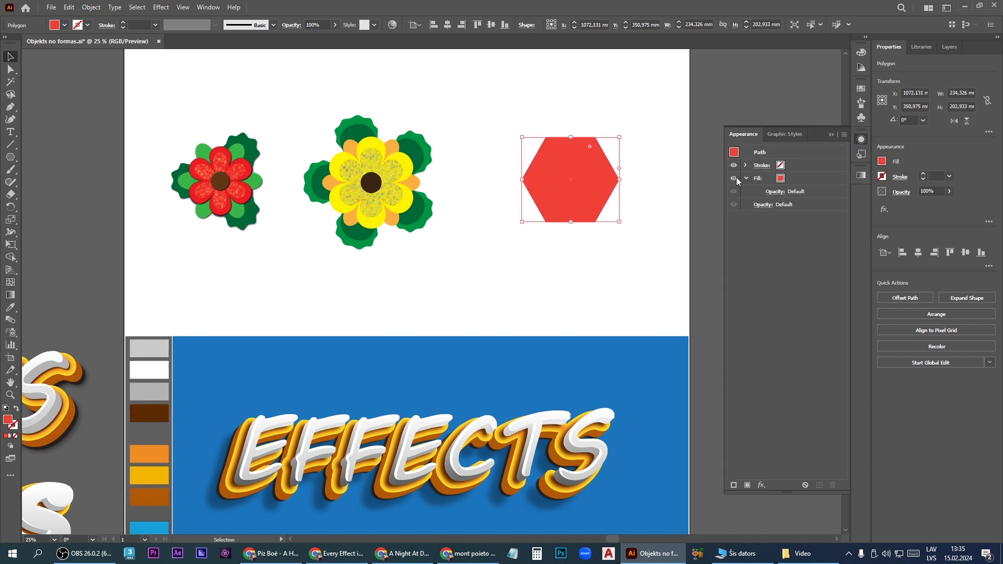
pyautogui.click(811, 179)
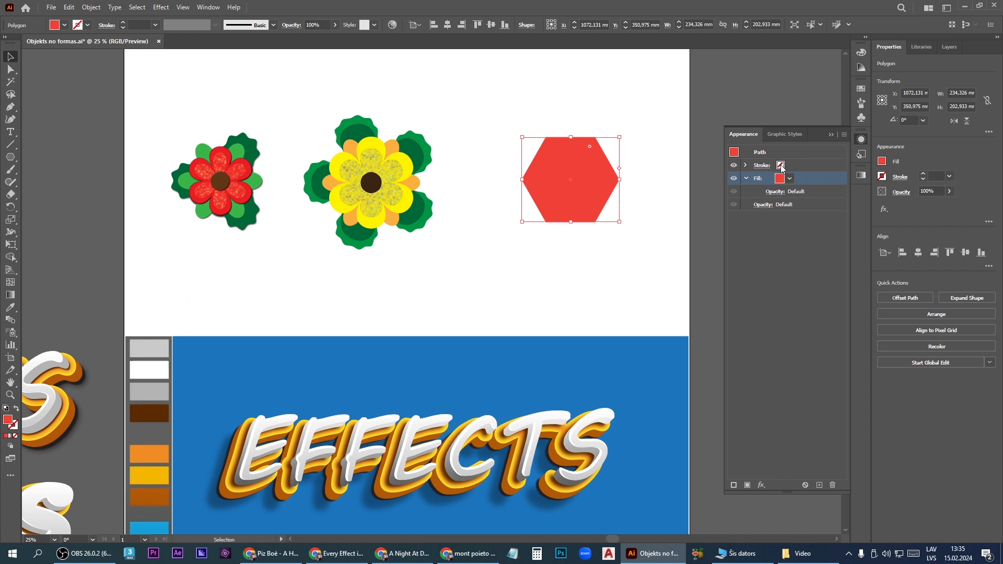
pyautogui.click(761, 486)
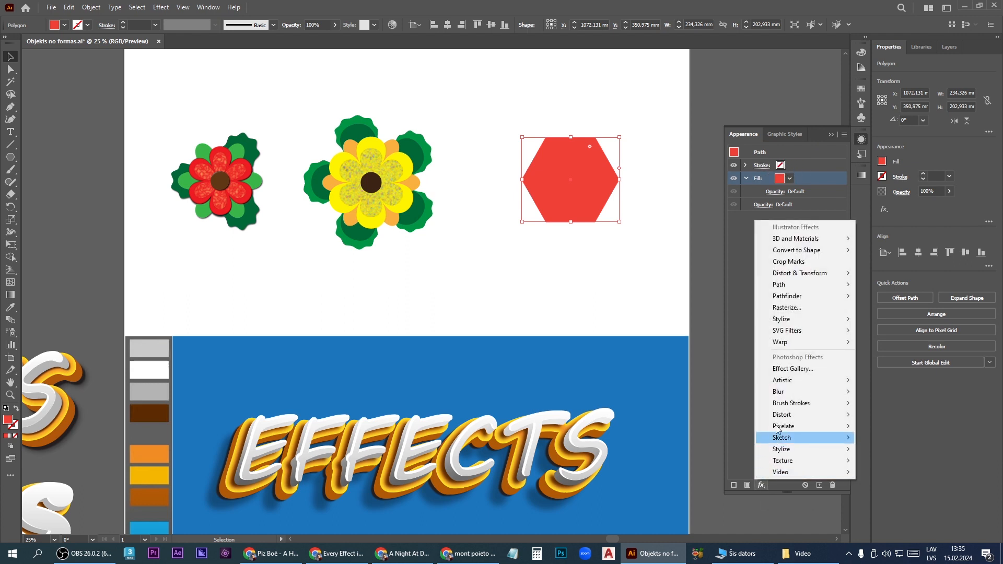
pyautogui.moveTo(804, 254)
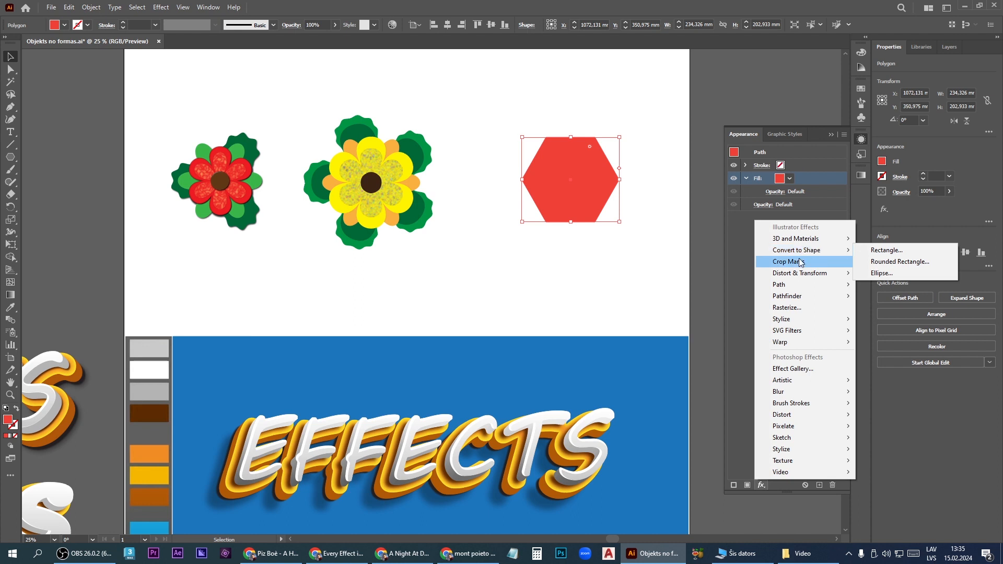
pyautogui.moveTo(814, 272)
pyautogui.click(907, 288)
pyautogui.moveTo(442, 102); pyautogui.dragTo(358, 90)
pyautogui.click(366, 116)
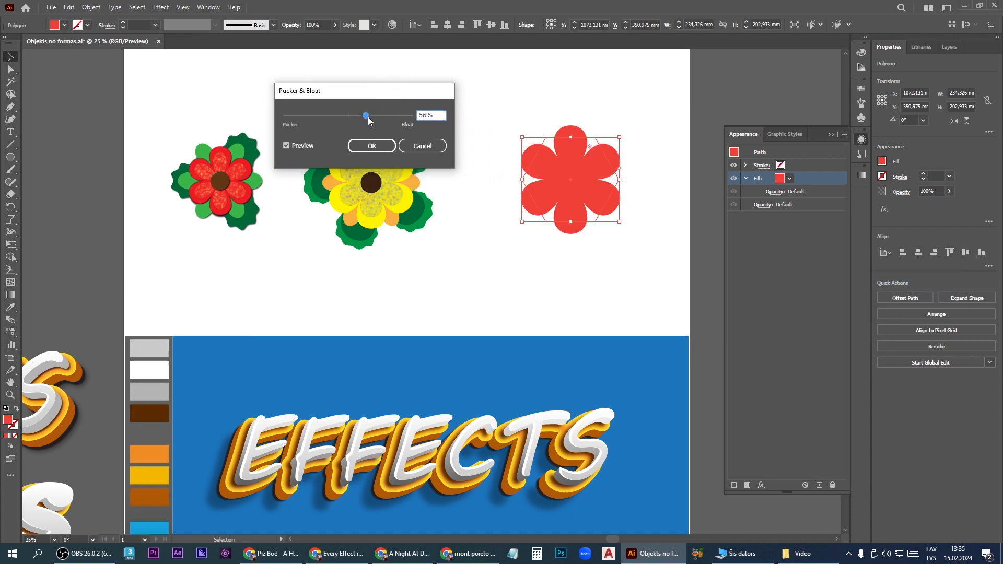
pyautogui.click(371, 146)
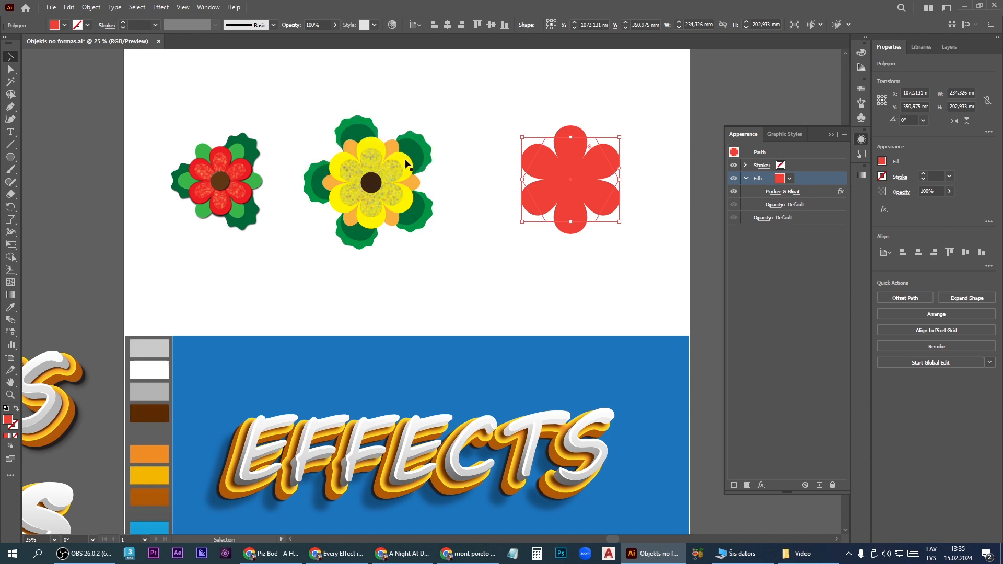
pyautogui.click(745, 179)
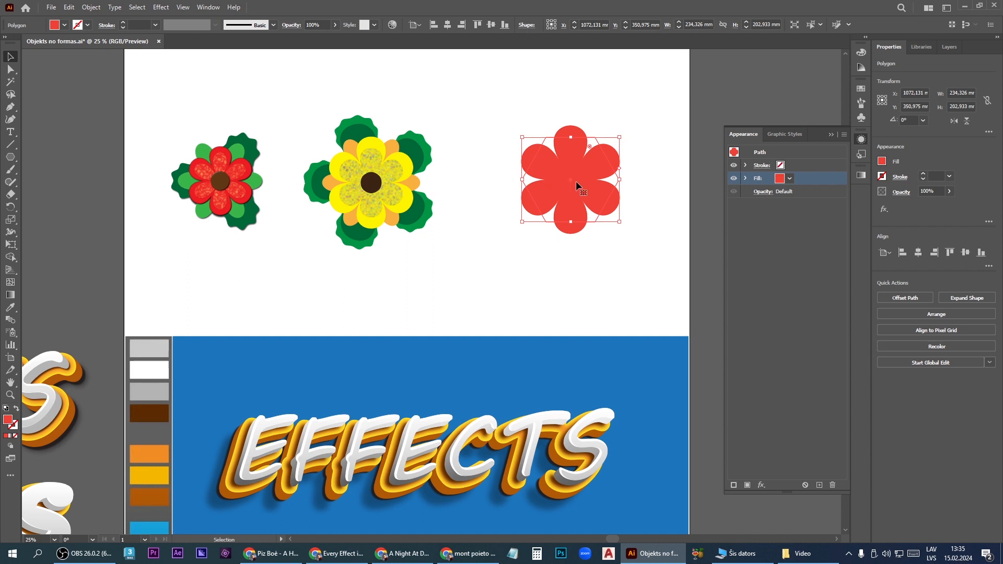
pyautogui.click(747, 487)
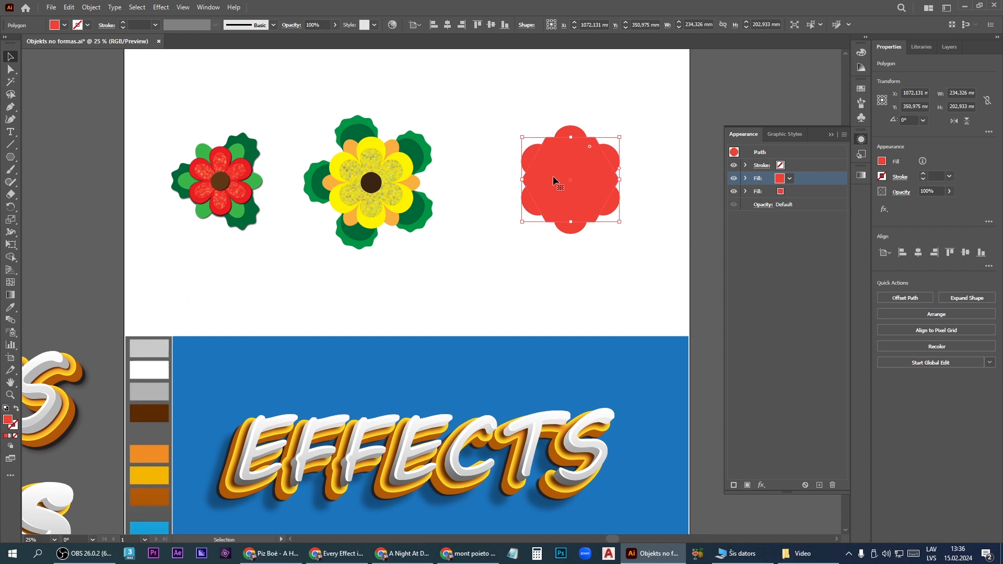
pyautogui.click(780, 178)
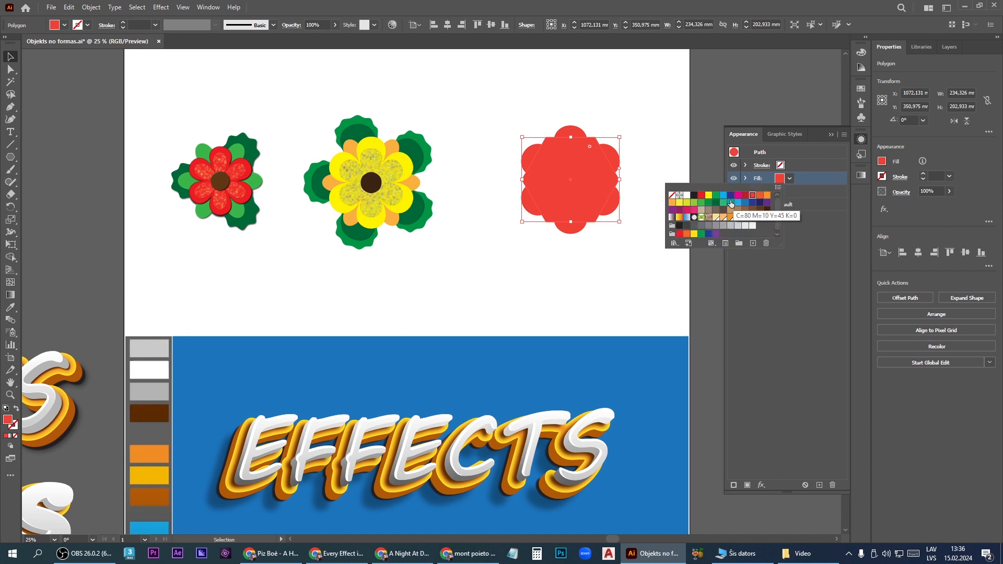
pyautogui.click(724, 194)
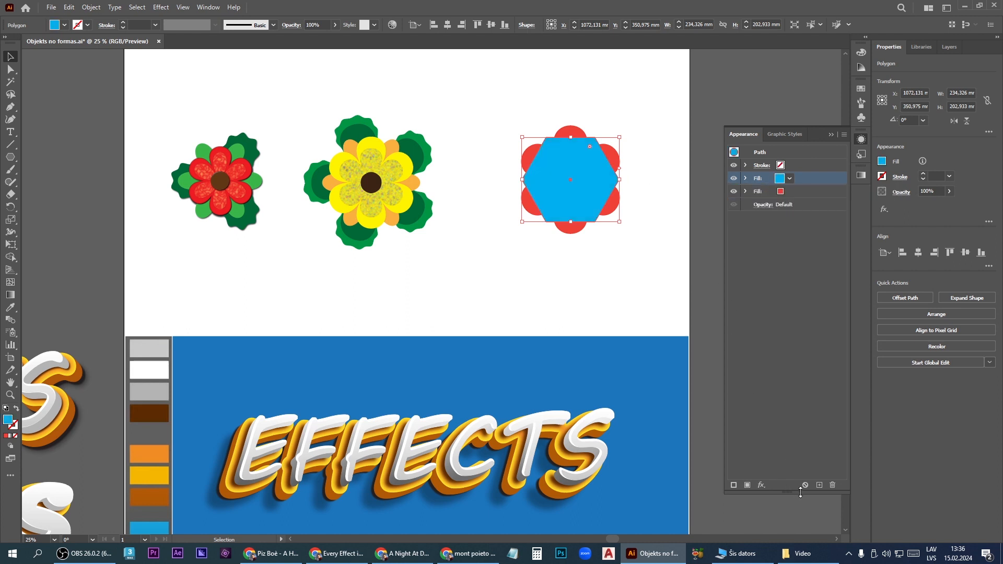
pyautogui.hotkey('ctrl', 'z')
pyautogui.hotkey('ctrl', 'z')
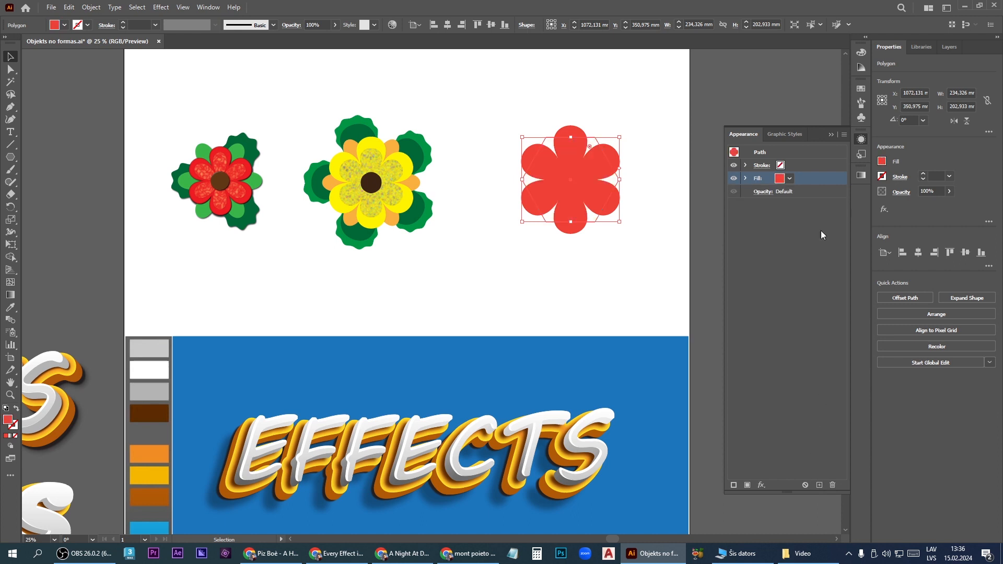
# Step: Duplicate the red petal fill and colour the upper copy orange
pyautogui.click(818, 485)
pyautogui.click(789, 178)
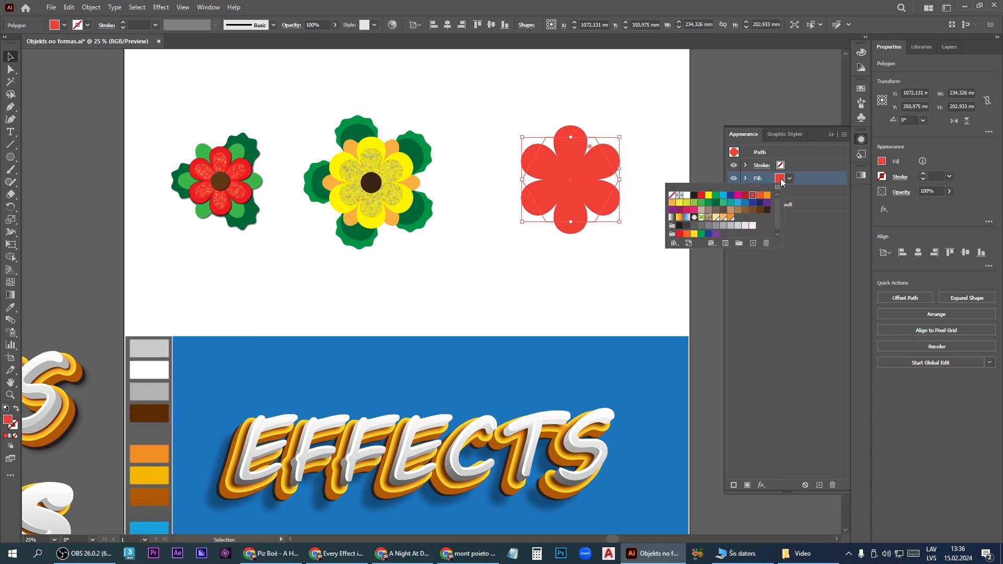
pyautogui.click(759, 196)
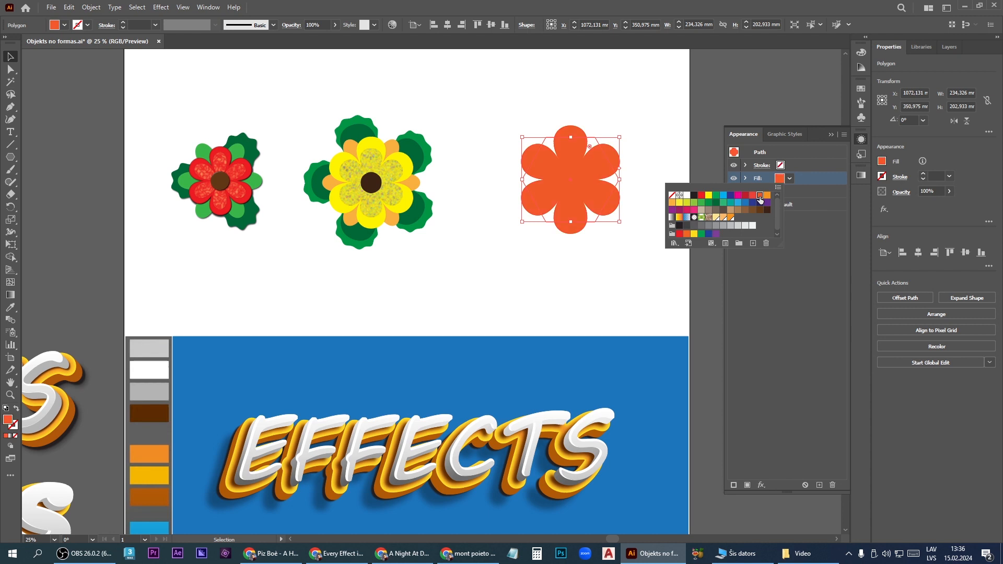
# Step: Scale the upper petal fill down slightly with a Transform effect and recolour it light orange
pyautogui.click(761, 484)
pyautogui.moveTo(809, 275)
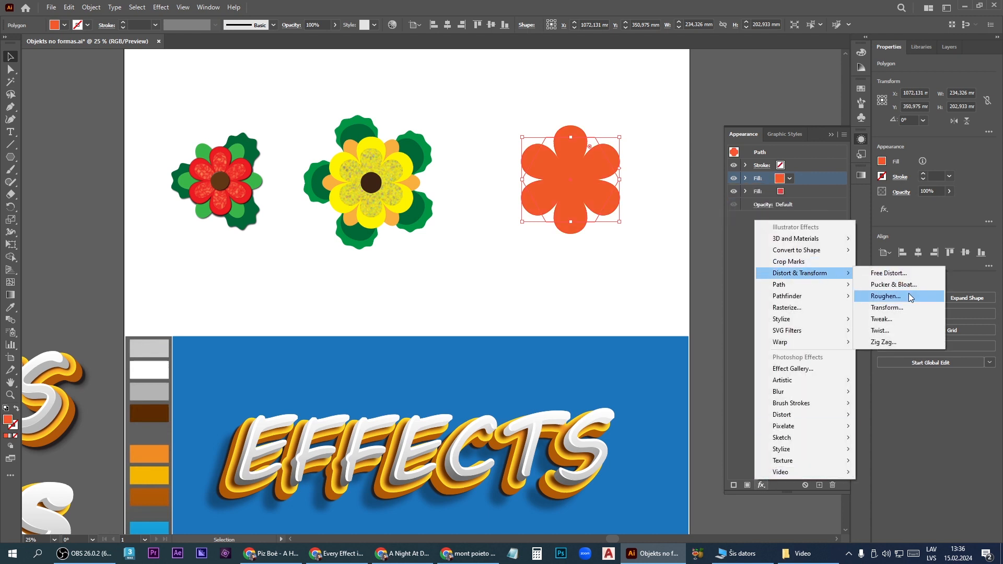
pyautogui.click(824, 309)
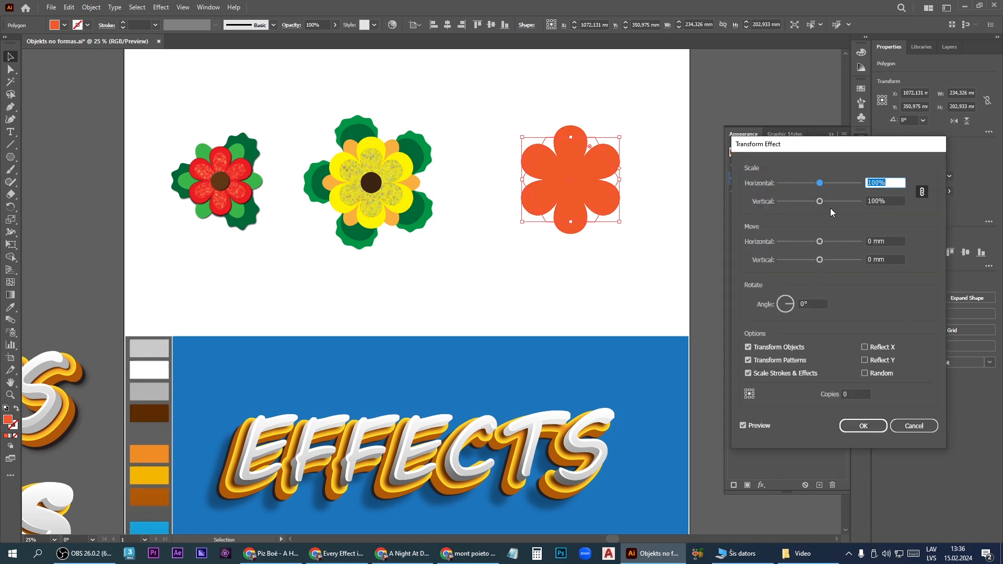
pyautogui.moveTo(820, 184); pyautogui.dragTo(811, 184)
pyautogui.click(863, 427)
pyautogui.click(780, 178)
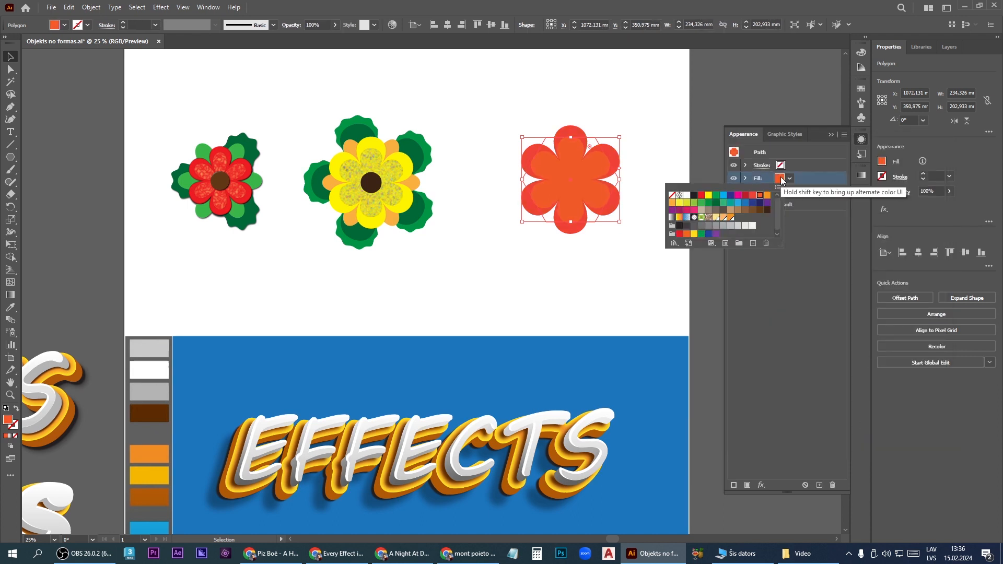
pyautogui.click(672, 202)
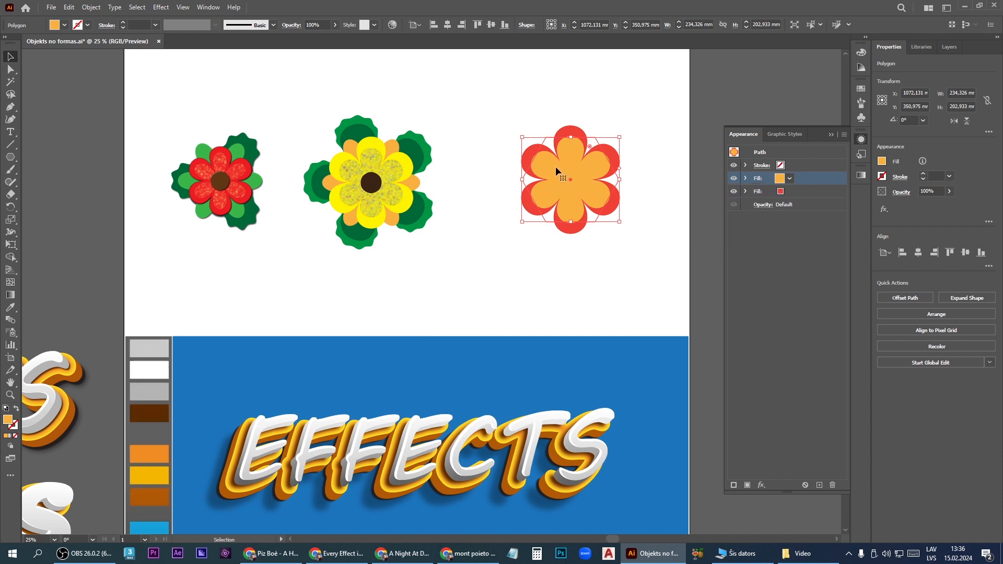
# Step: Add another fill above the light orange petals and colour it yellow
pyautogui.click(747, 485)
pyautogui.click(778, 179)
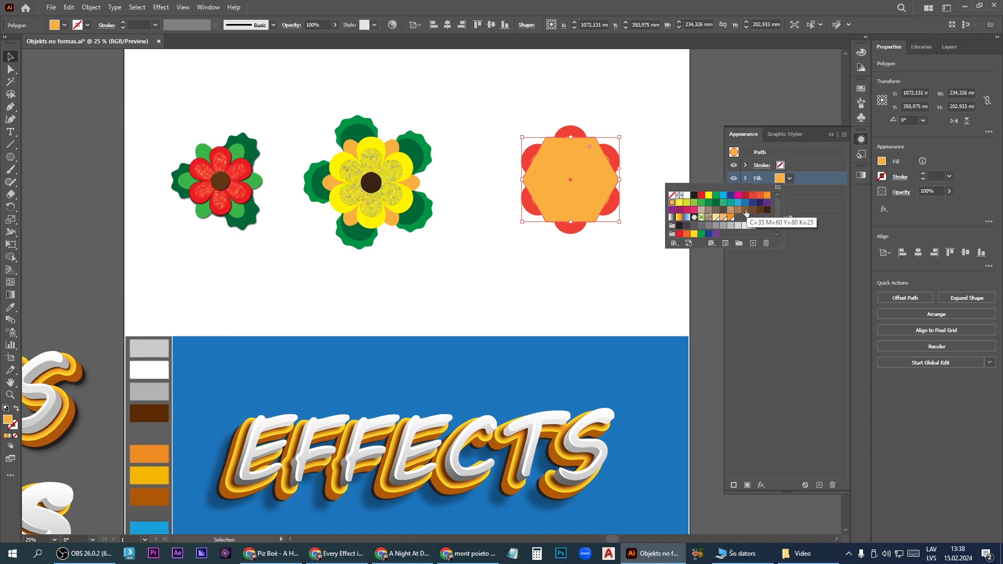
pyautogui.click(708, 194)
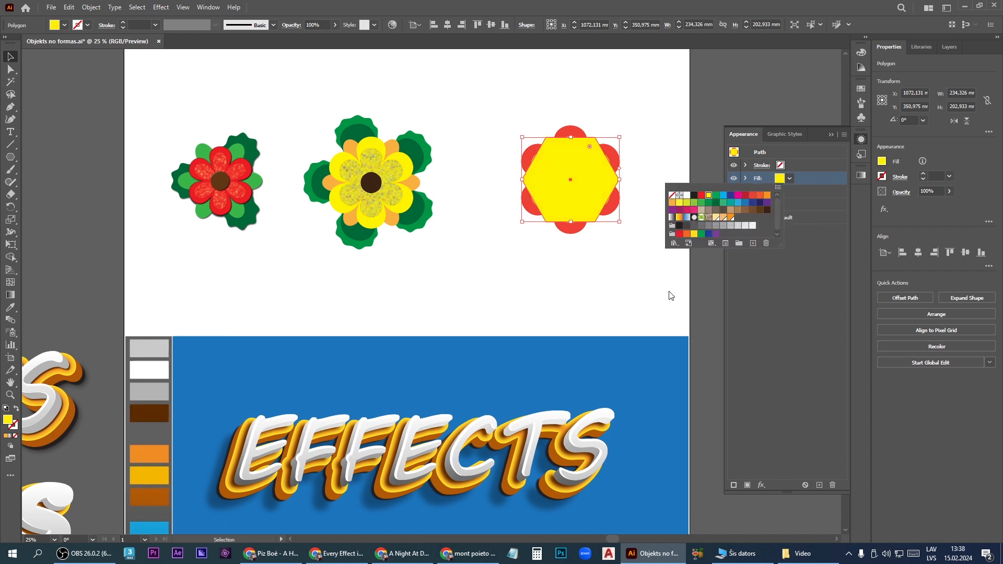
# Step: Convert the yellow fill to an ellipse with relative sizing and an extra width of -90 mm
pyautogui.click(760, 486)
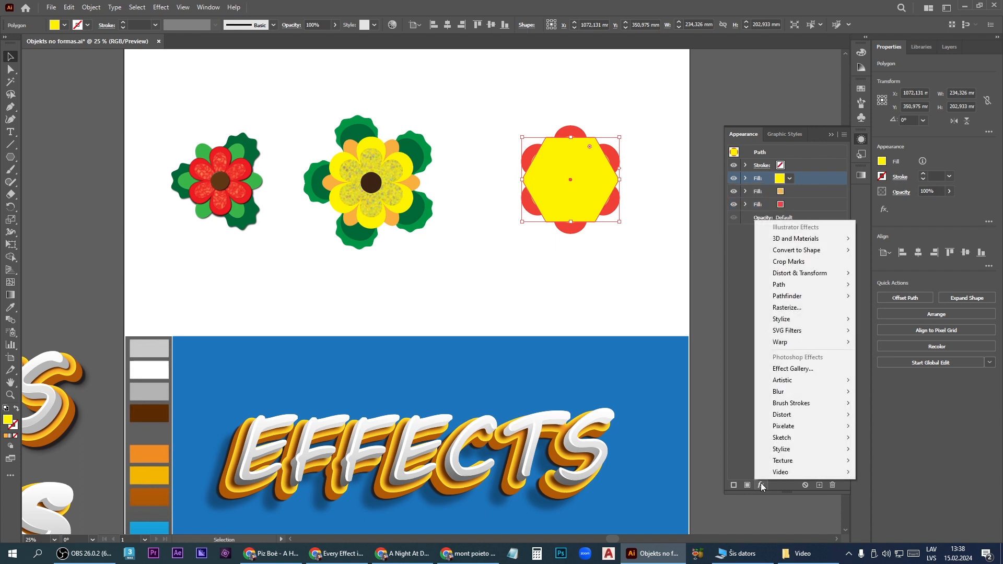
pyautogui.moveTo(805, 252)
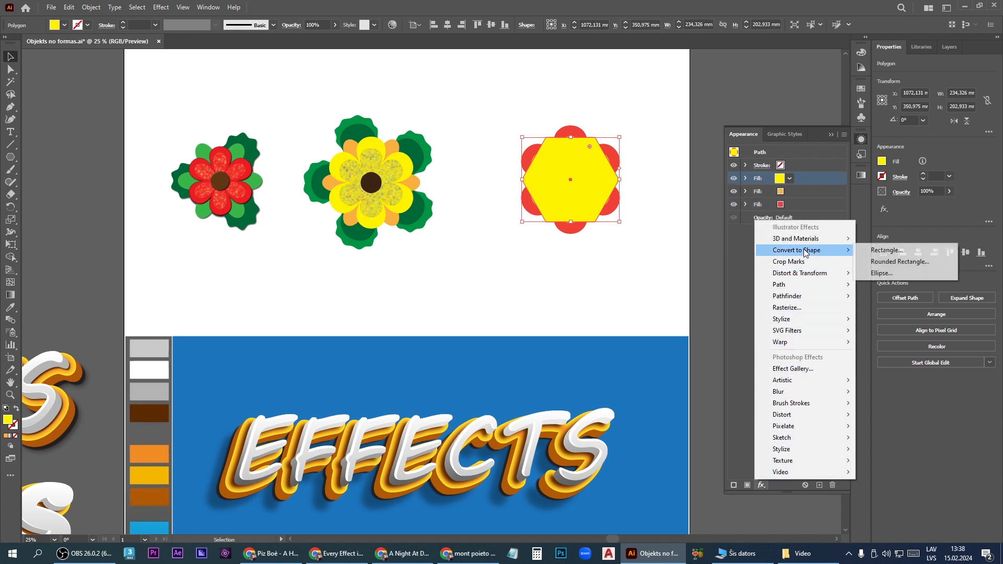
pyautogui.click(883, 273)
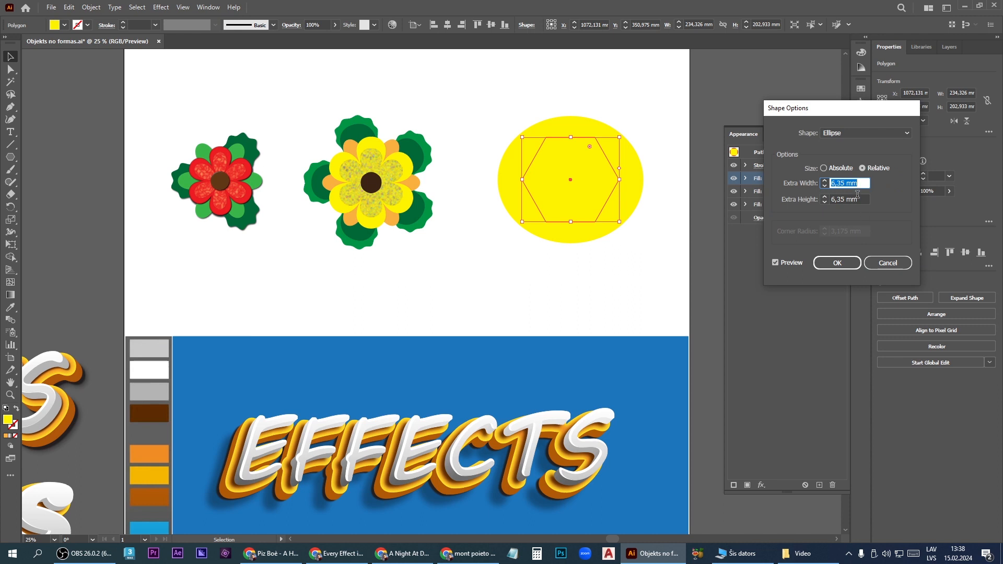
pyautogui.write('-28')
pyautogui.press('Down')
pyautogui.press('Down')
pyautogui.press('Down')
pyautogui.press('Down')
pyautogui.press('Down')
pyautogui.press('Down')
pyautogui.press('Down')
pyautogui.press('Down')
pyautogui.press('Down')
pyautogui.press('Down')
pyautogui.press('Down')
pyautogui.press('Down')
pyautogui.press('Down')
pyautogui.press('Down')
pyautogui.press('Down')
pyautogui.press('Down')
pyautogui.press('Down')
pyautogui.press('Down')
pyautogui.press('Down')
pyautogui.press('Down')
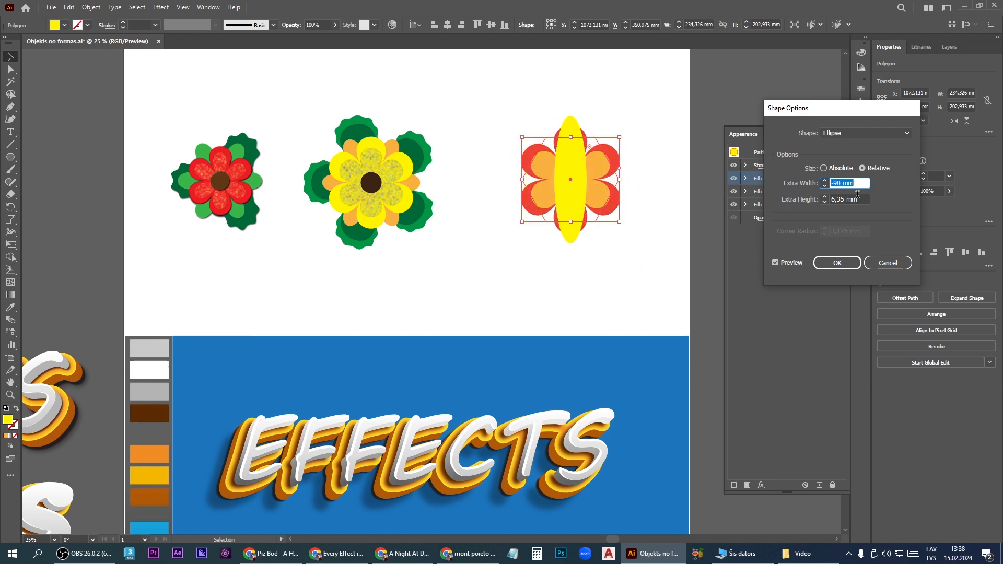
# Step: Reduce the yellow ellipse's extra height so it forms a small flower centre, and apply the shape effect
pyautogui.press('Tab')
pyautogui.press('Down')
pyautogui.press('Down')
pyautogui.press('Down')
pyautogui.press('Down')
pyautogui.press('Down')
pyautogui.press('Down')
pyautogui.press('Down')
pyautogui.press('Down')
pyautogui.press('Down')
pyautogui.press('Down')
pyautogui.press('Down')
pyautogui.press('Down')
pyautogui.press('Down')
pyautogui.press('Down')
pyautogui.press('Down')
pyautogui.press('Down')
pyautogui.press('Down')
pyautogui.press('Down')
pyautogui.press('Down')
pyautogui.press('Down')
pyautogui.press('Down')
pyautogui.press('Down')
pyautogui.press('Down')
pyautogui.press('Down')
pyautogui.press('Down')
pyautogui.press('Down')
pyautogui.press('Down')
pyautogui.press('Down')
pyautogui.press('Down')
pyautogui.press('Down')
pyautogui.press('Down')
pyautogui.press('Down')
pyautogui.press('Down')
pyautogui.press('Down')
pyautogui.press('Down')
pyautogui.press('Down')
pyautogui.press('Down')
pyautogui.press('Down')
pyautogui.press('Down')
pyautogui.press('Down')
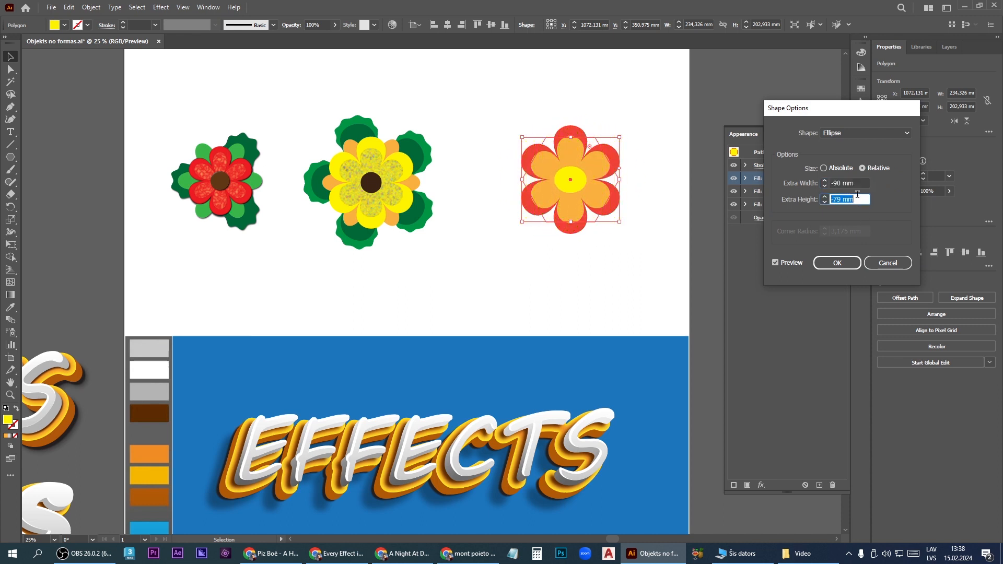
pyautogui.press('Up')
pyautogui.press('Up')
pyautogui.press('Up')
pyautogui.press('Up')
pyautogui.press('Up')
pyautogui.press('Return')
# Step: Add a new fill on top of the flower's appearance stack and colour it light green
pyautogui.click(746, 485)
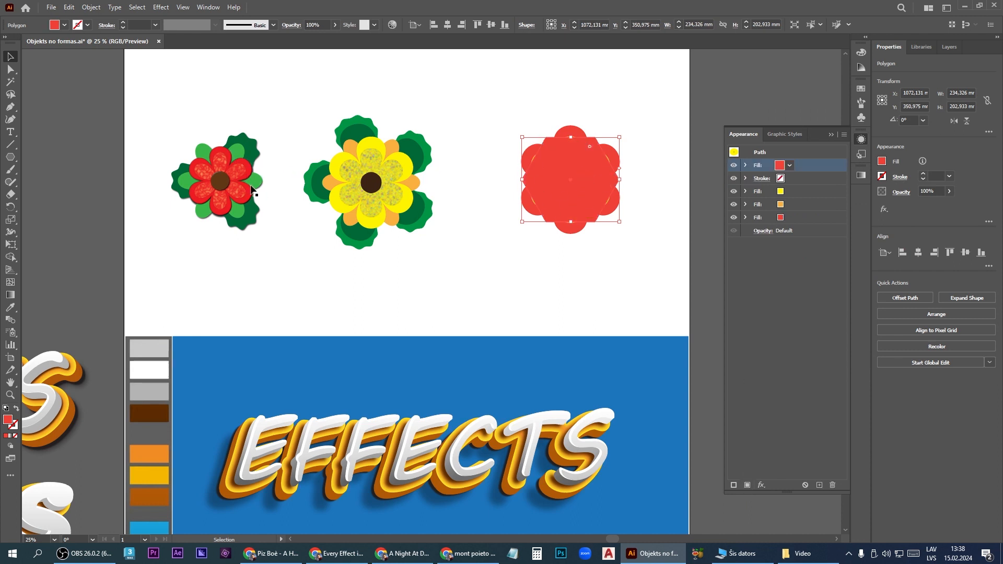
pyautogui.click(787, 165)
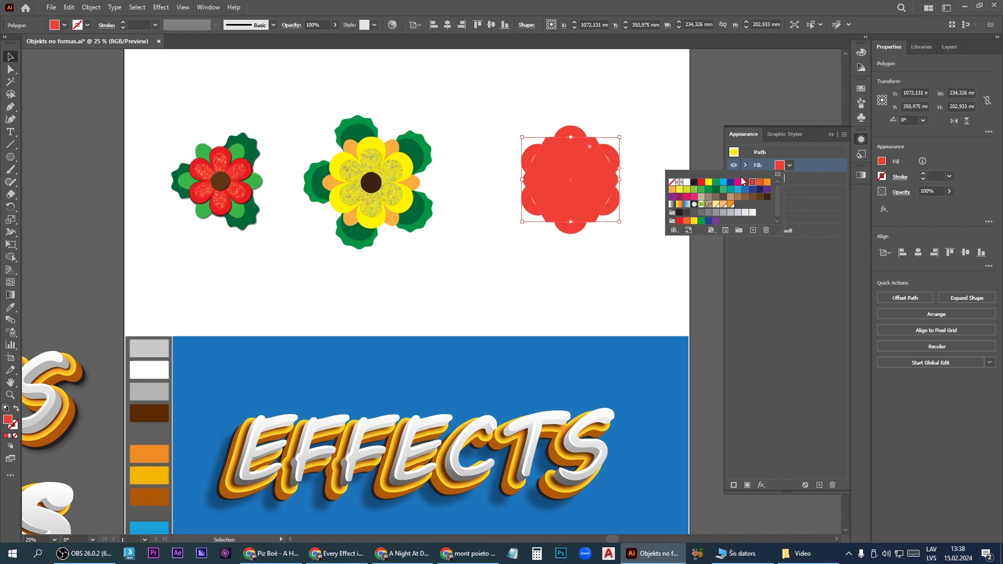
pyautogui.click(695, 191)
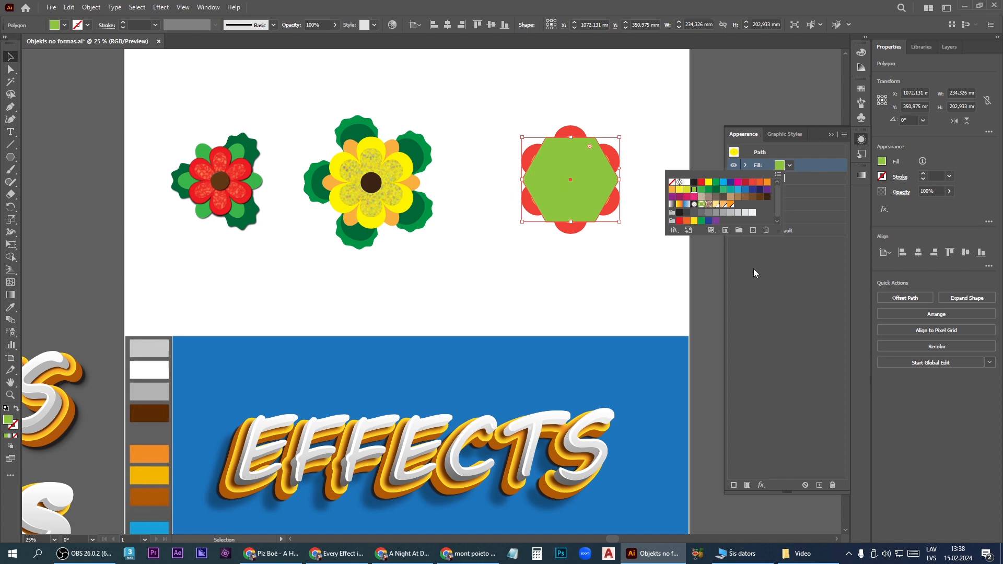
# Step: Apply a strong Pucker & Bloat effect to the green fill, bloating it into long petals that extend past the red ones
pyautogui.click(762, 485)
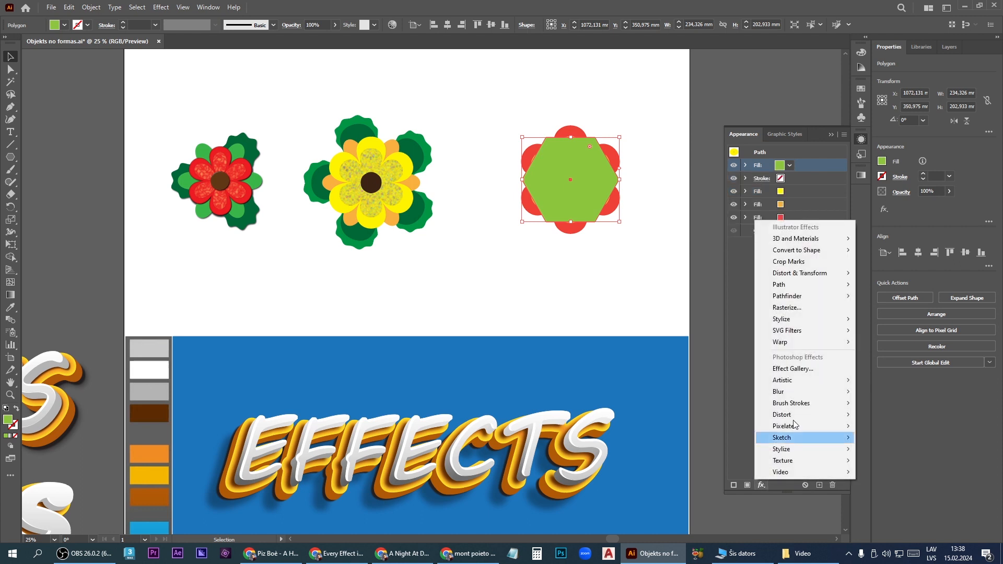
pyautogui.moveTo(822, 270)
pyautogui.click(889, 285)
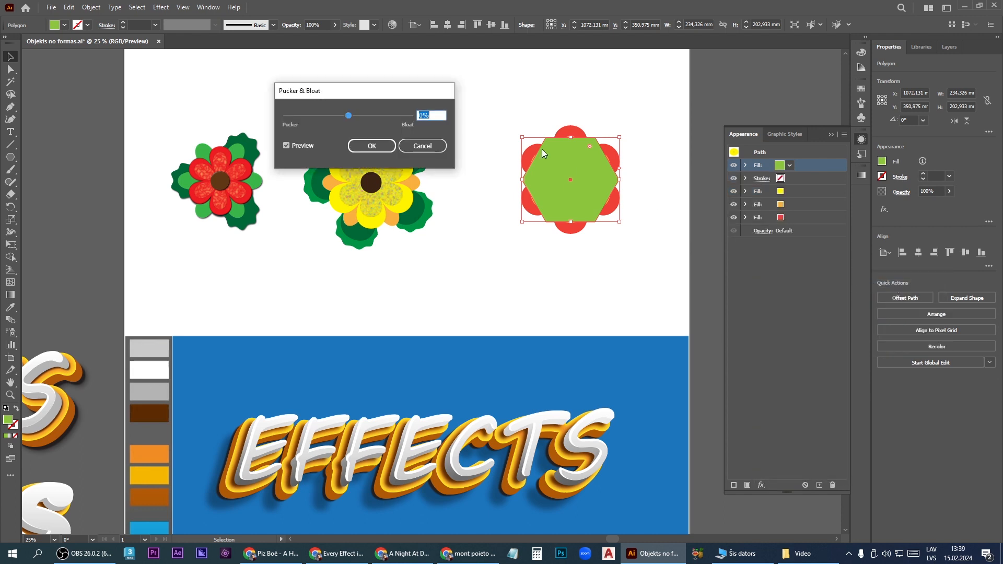
pyautogui.click(373, 117)
pyautogui.click(382, 116)
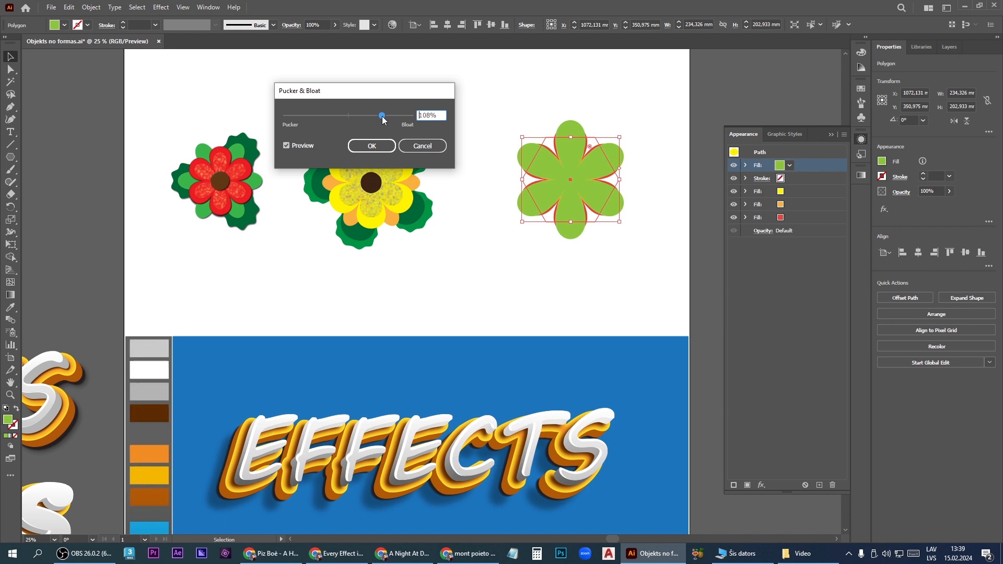
pyautogui.click(371, 146)
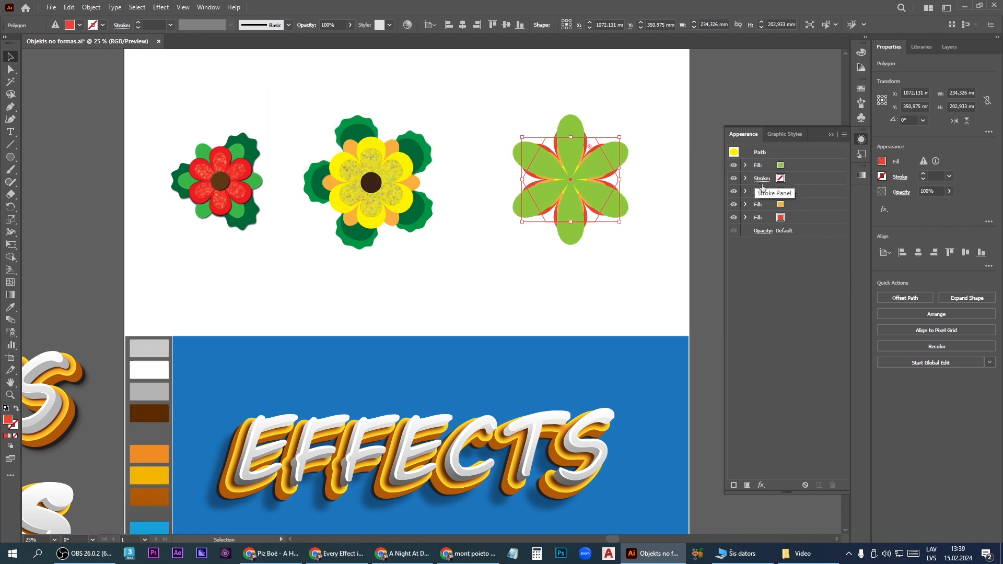
# Step: Rotate the light green fill 30° with a Transform effect and move the fill below the red one in the appearance stack
pyautogui.click(761, 485)
pyautogui.moveTo(783, 274)
pyautogui.click(907, 309)
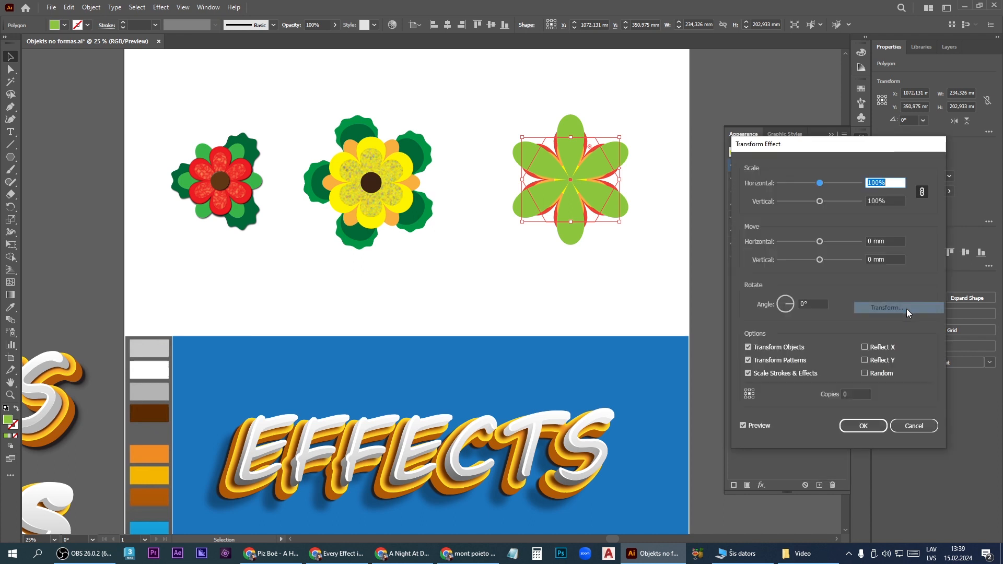
pyautogui.click(813, 304)
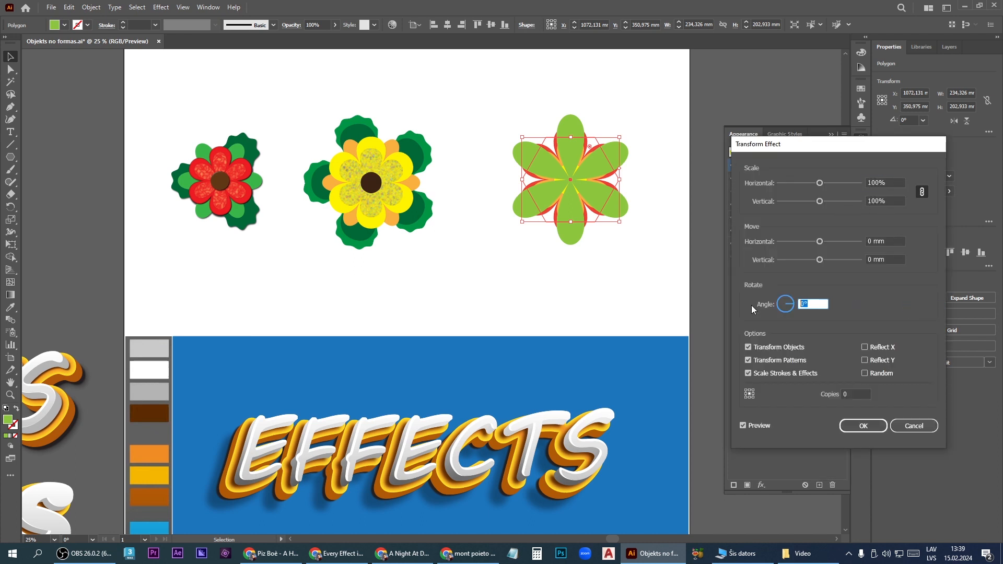
pyautogui.write('30')
pyautogui.click(882, 242)
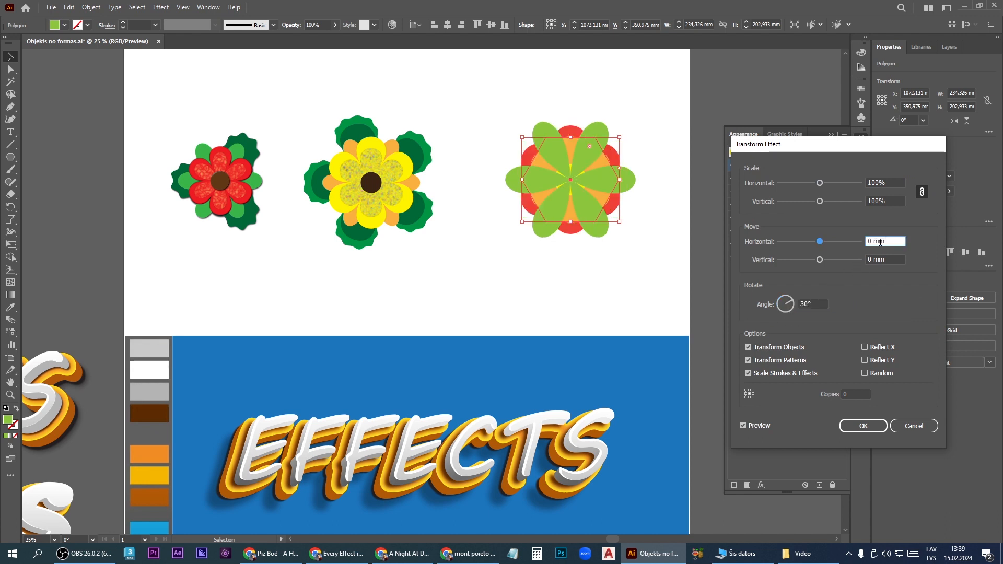
pyautogui.click(864, 425)
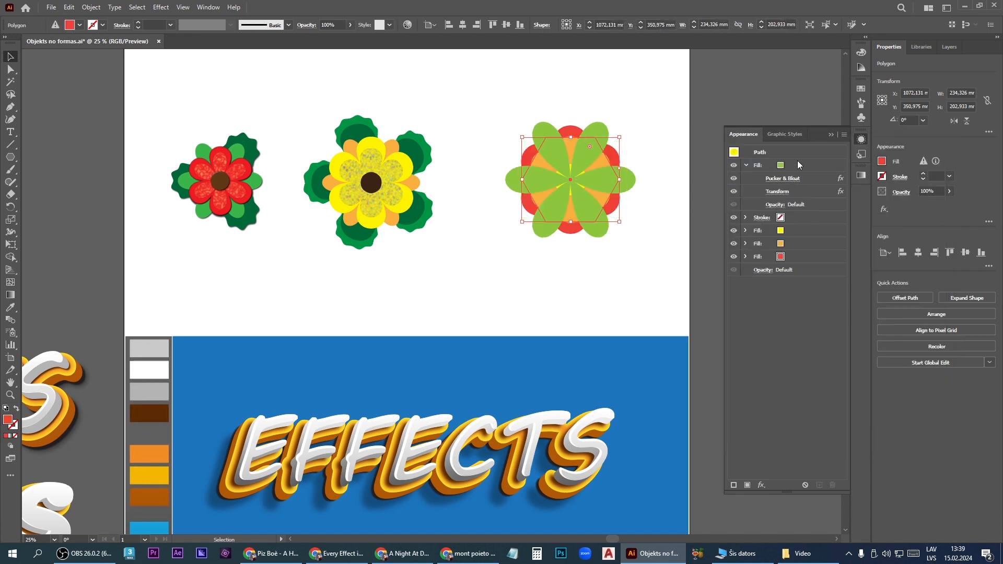
pyautogui.moveTo(797, 164); pyautogui.dragTo(786, 264)
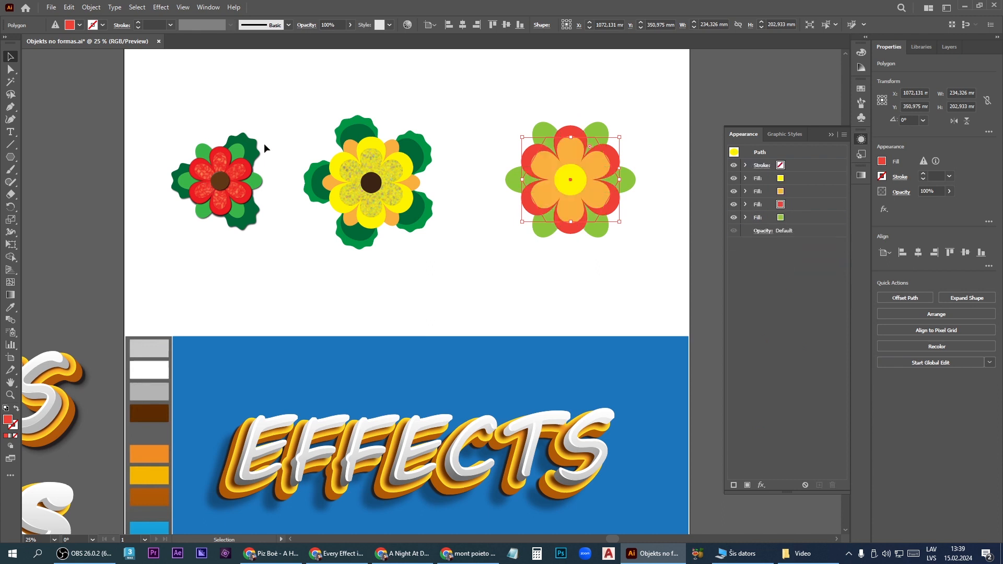
# Step: Add another fill on top of the flower's appearance stack and colour it dark green
pyautogui.click(747, 485)
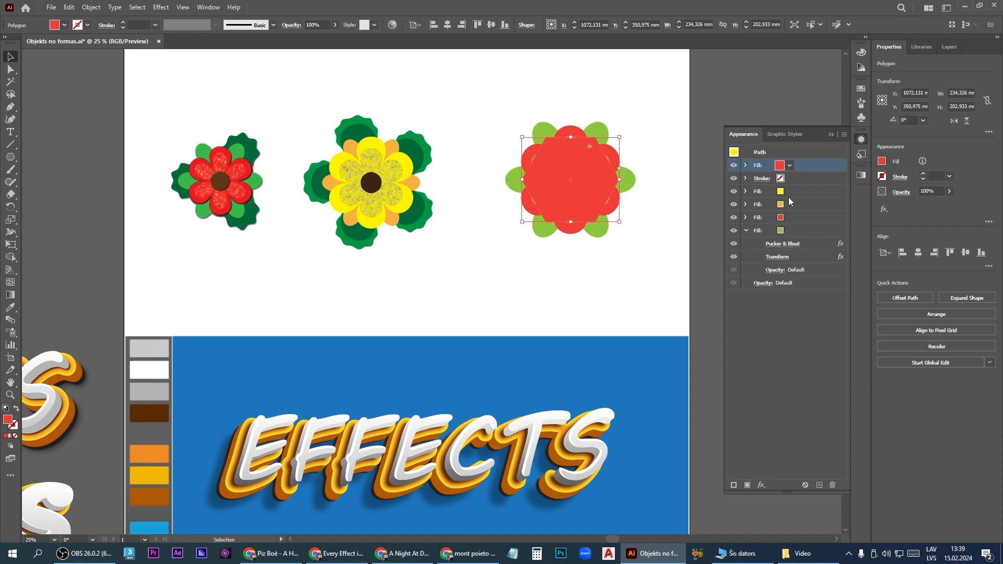
pyautogui.click(781, 168)
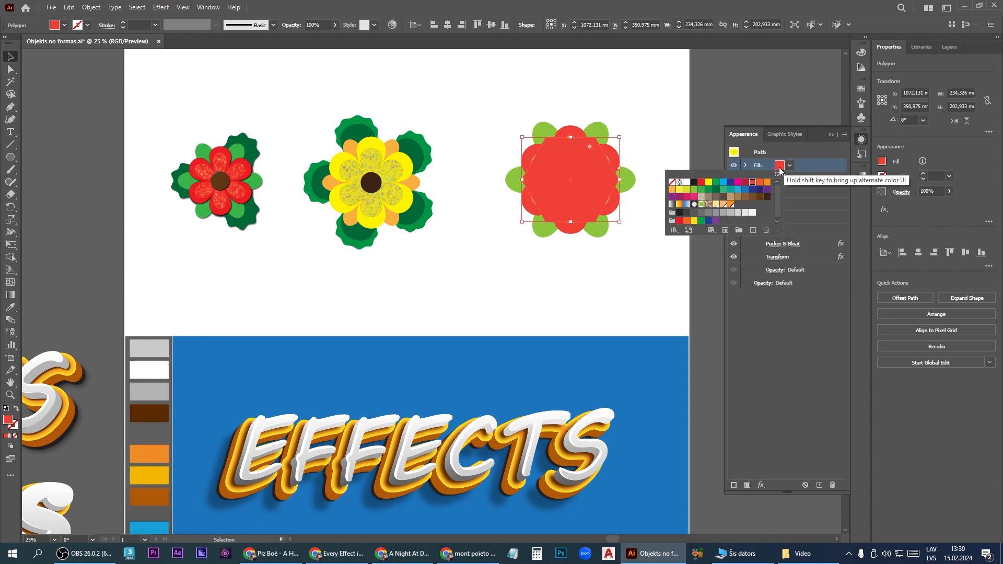
pyautogui.click(708, 189)
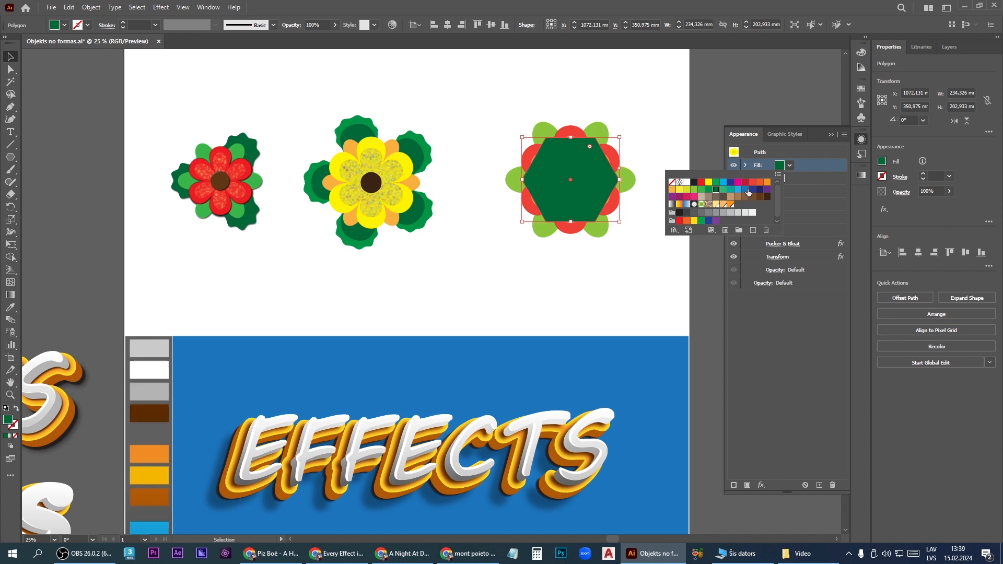
# Step: Apply a Zig Zag effect to the dark green fill with 6 mm absolute size, 4 ridges per segment and smooth points
pyautogui.click(761, 485)
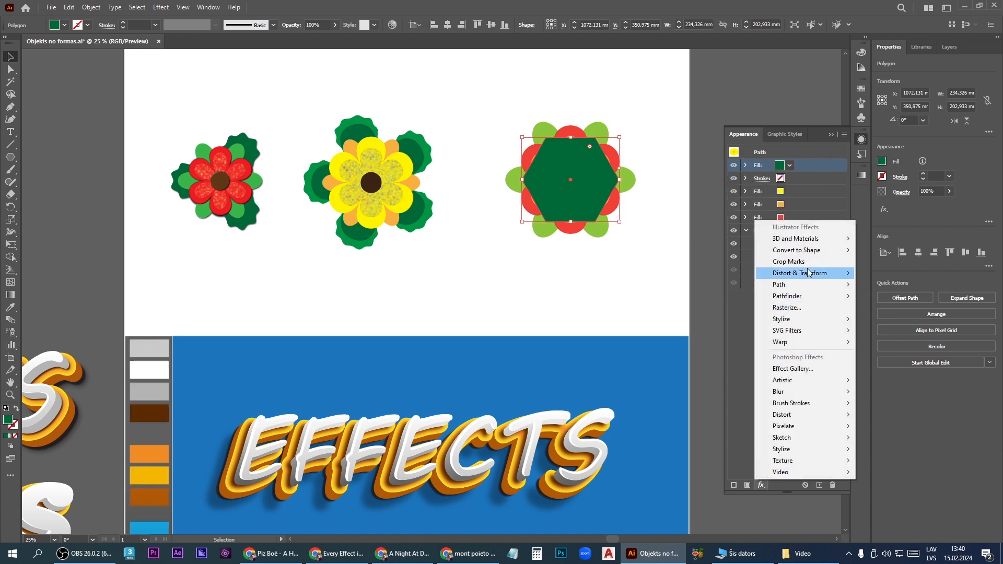
pyautogui.moveTo(808, 277)
pyautogui.click(882, 342)
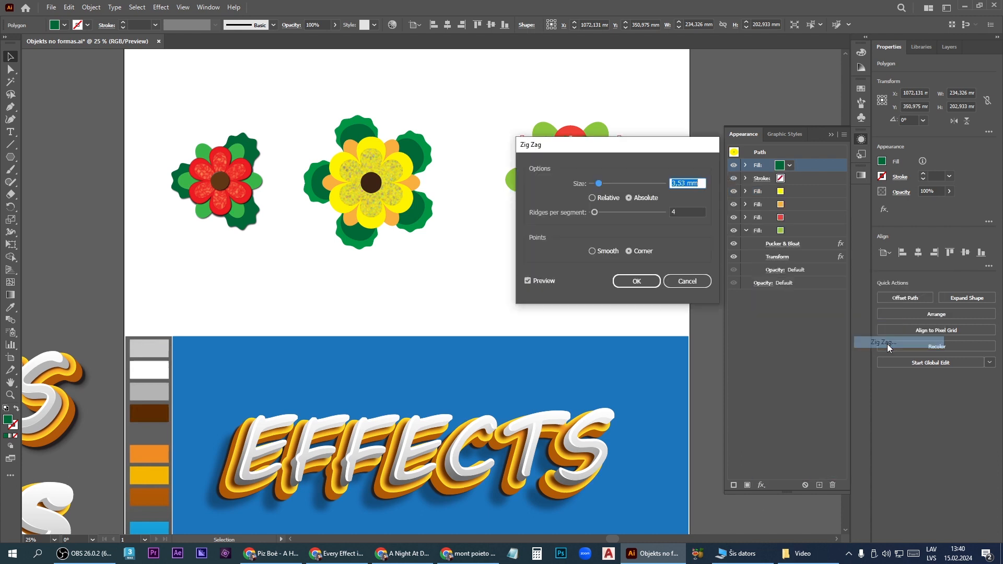
pyautogui.moveTo(623, 147); pyautogui.dragTo(759, 201)
pyautogui.moveTo(729, 264); pyautogui.dragTo(736, 236)
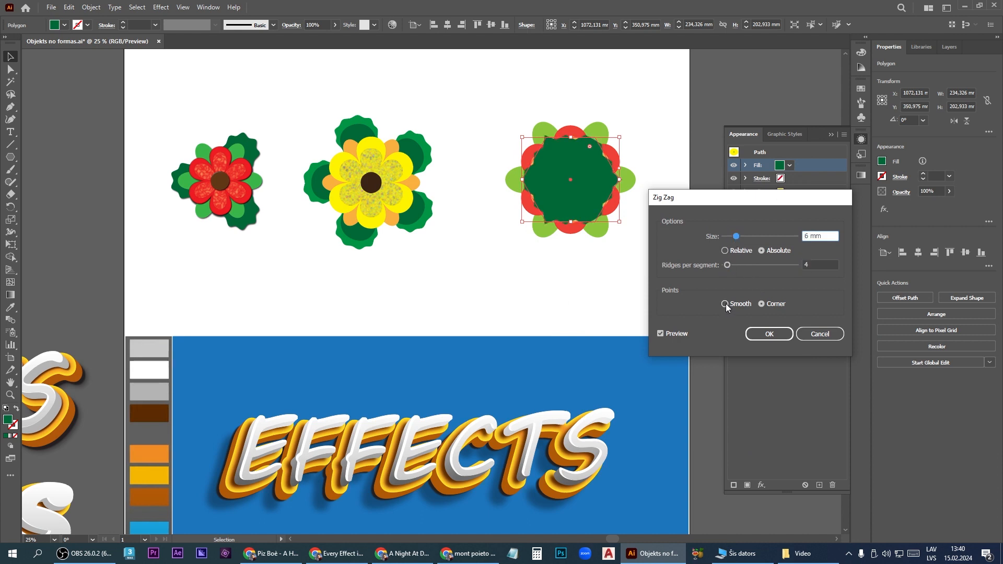
pyautogui.click(725, 304)
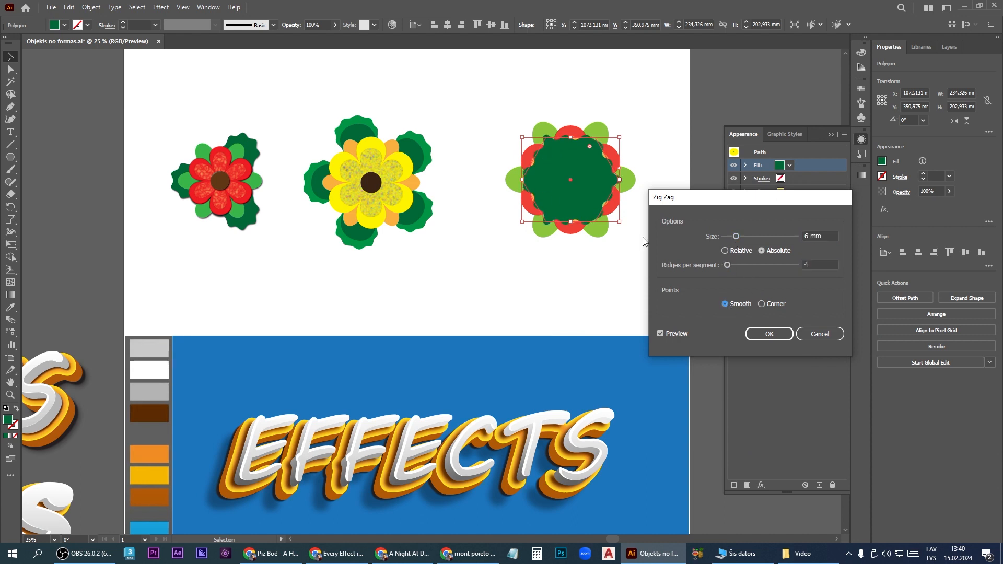
pyautogui.click(768, 334)
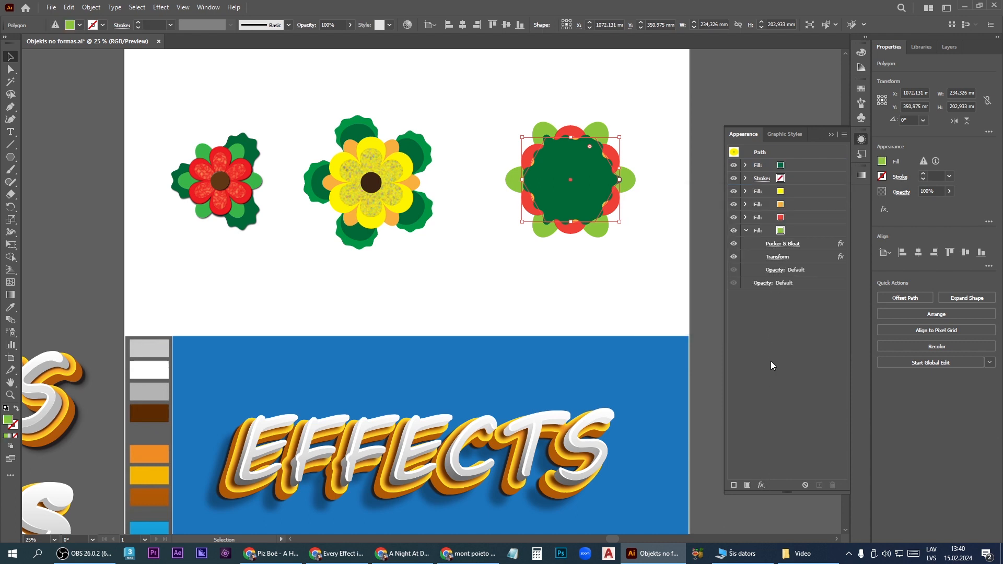
# Step: Free-distort the dark green fill into a leaf, stretching its left corners outward and pinching its right corners almost together at the flower's centre
pyautogui.click(778, 324)
pyautogui.click(762, 485)
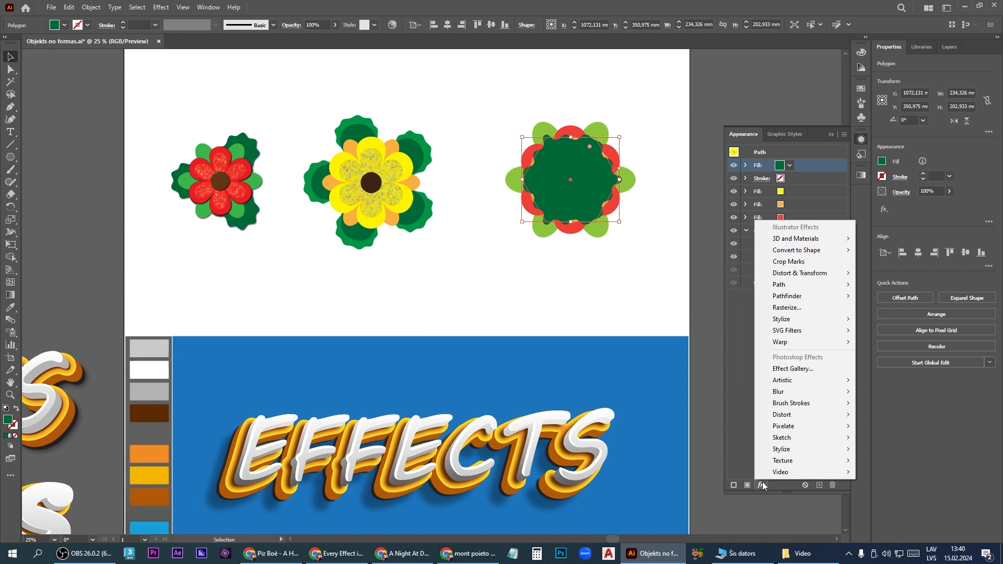
pyautogui.moveTo(820, 273)
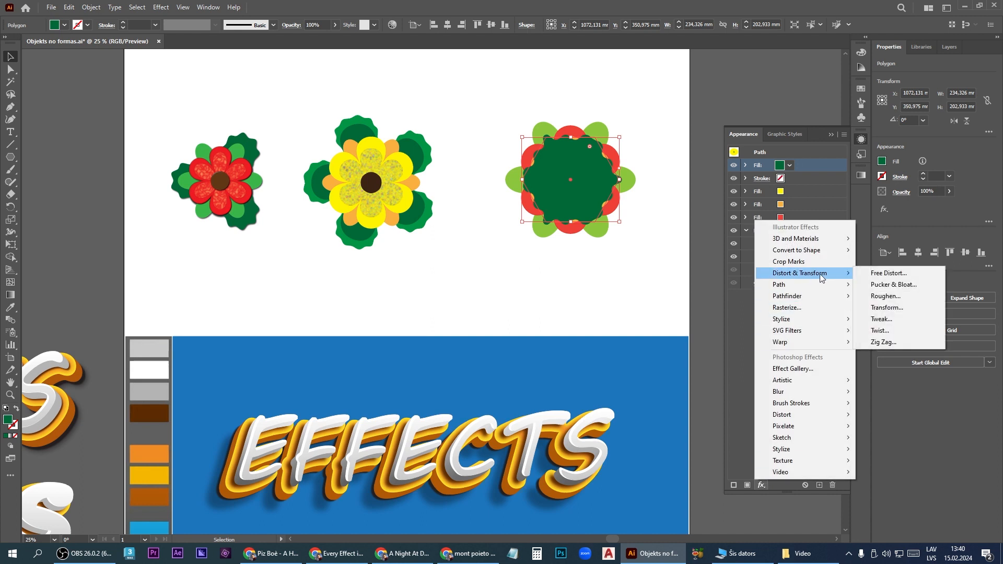
pyautogui.click(909, 273)
pyautogui.moveTo(734, 232); pyautogui.dragTo(693, 234)
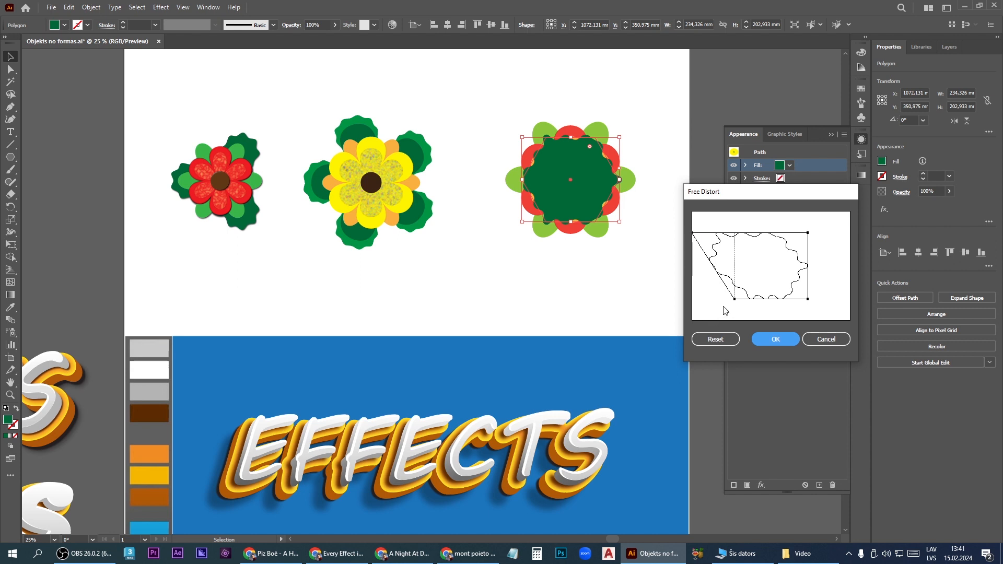
pyautogui.moveTo(734, 299); pyautogui.dragTo(692, 299)
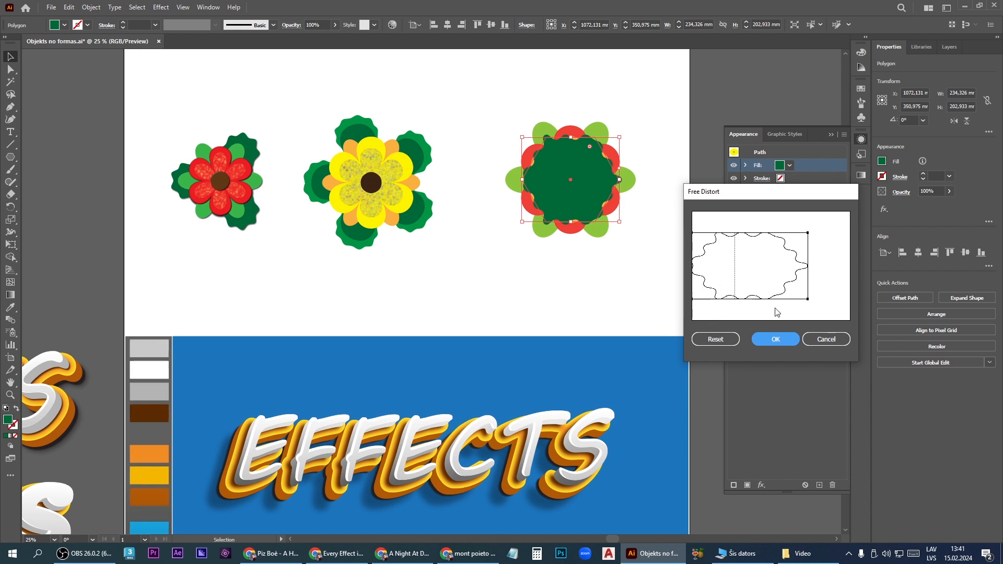
pyautogui.moveTo(808, 300); pyautogui.dragTo(773, 271)
pyautogui.moveTo(807, 233); pyautogui.dragTo(773, 266)
pyautogui.click(776, 339)
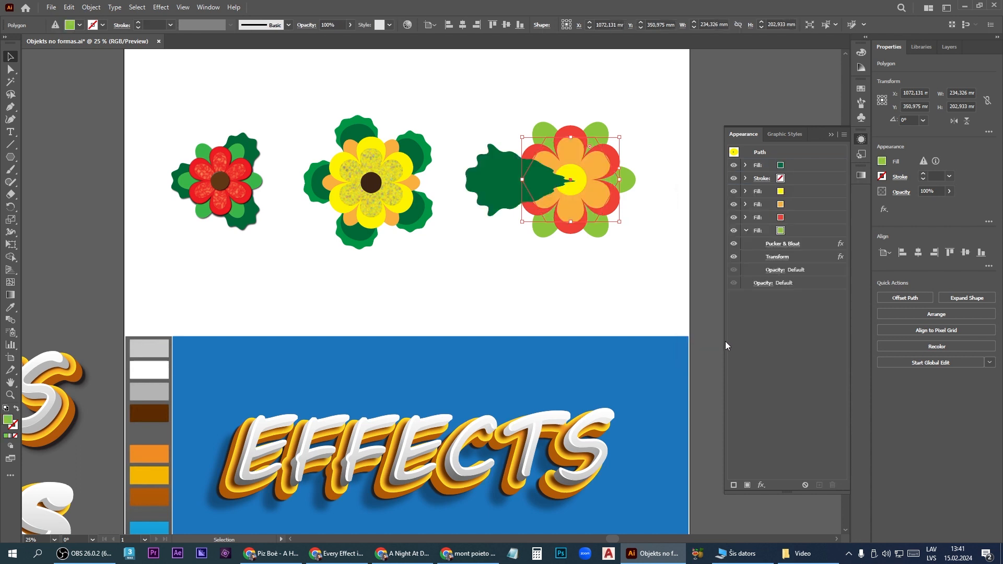
# Step: Add a Transform effect to the dark green leaf with a 120° angle, 2 copies and the middle-right reference point
pyautogui.click(783, 168)
pyautogui.click(761, 485)
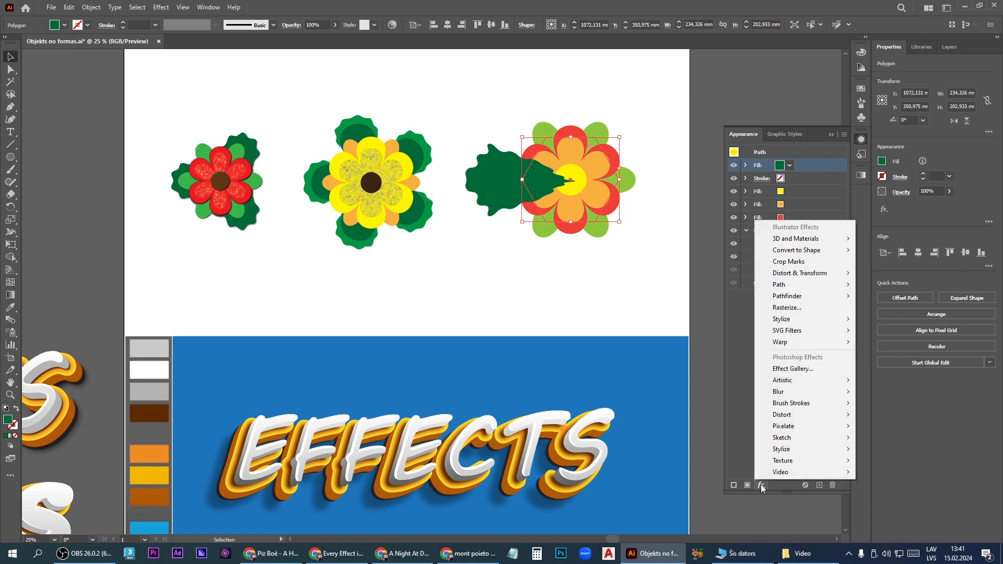
pyautogui.moveTo(799, 274)
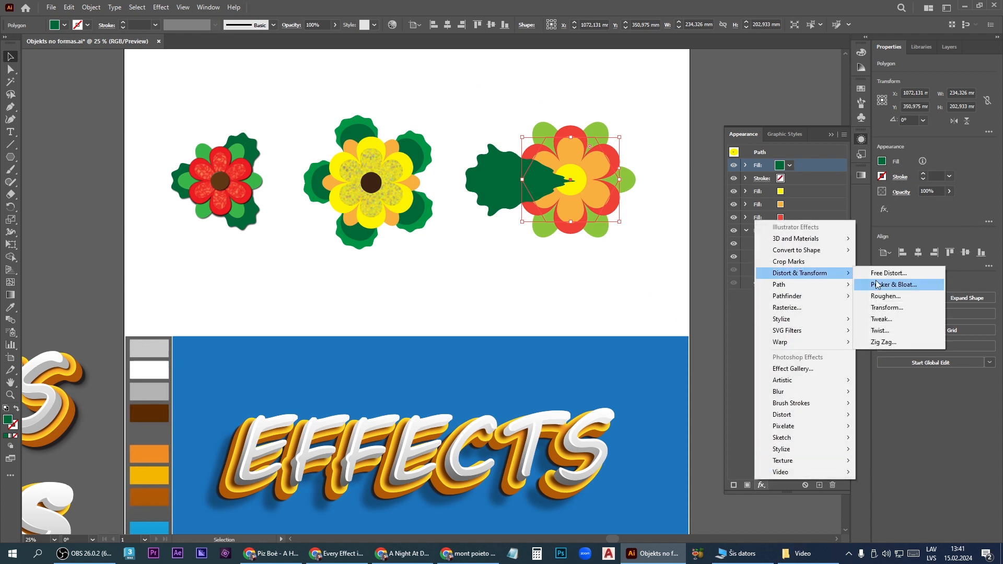
pyautogui.click(891, 308)
pyautogui.click(823, 304)
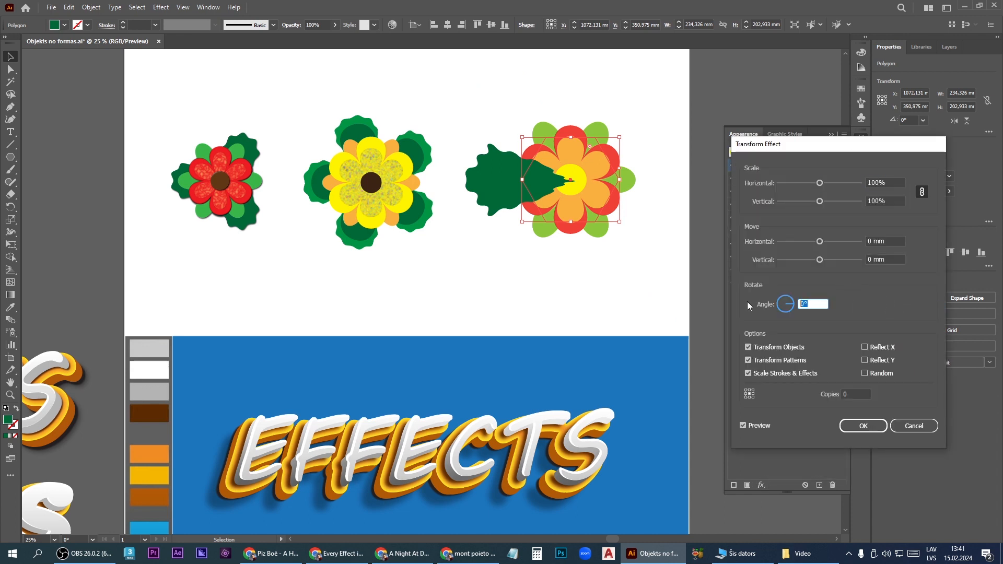
pyautogui.write('120')
pyautogui.click(855, 393)
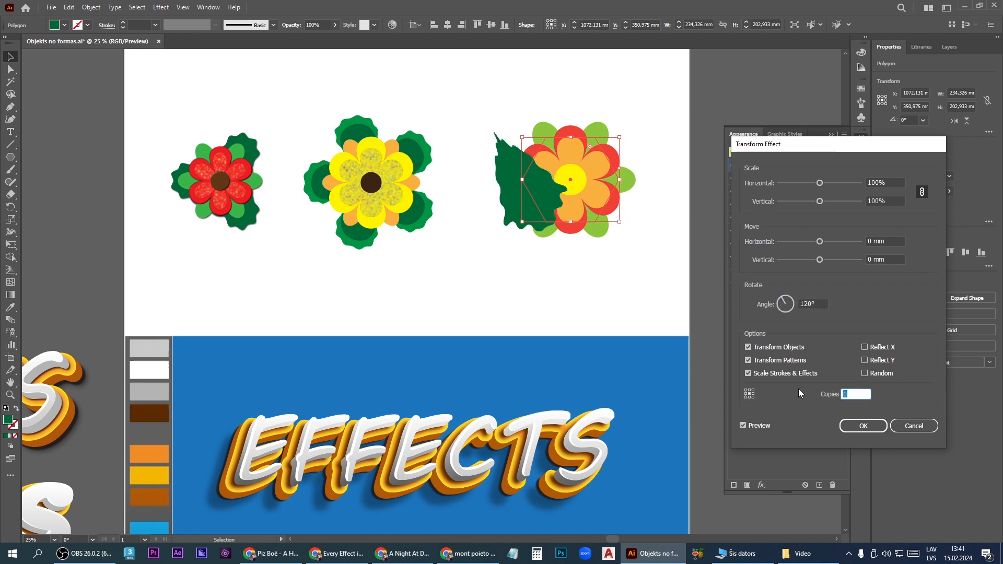
pyautogui.write('2')
pyautogui.click(753, 393)
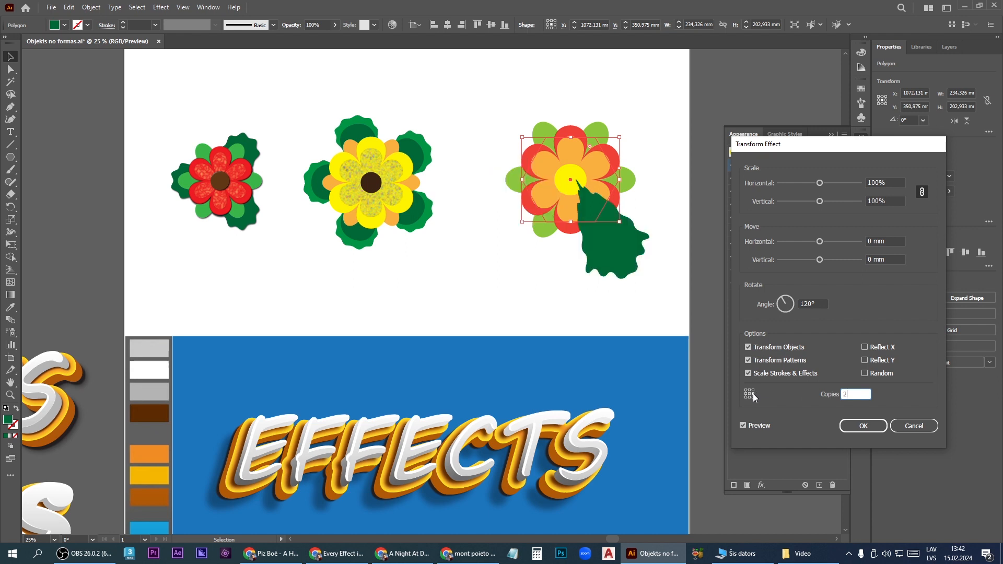
pyautogui.click(863, 426)
# Step: Add a second Transform effect to the dark green leaves, scaling them to 76% horizontally and vertically
pyautogui.click(762, 485)
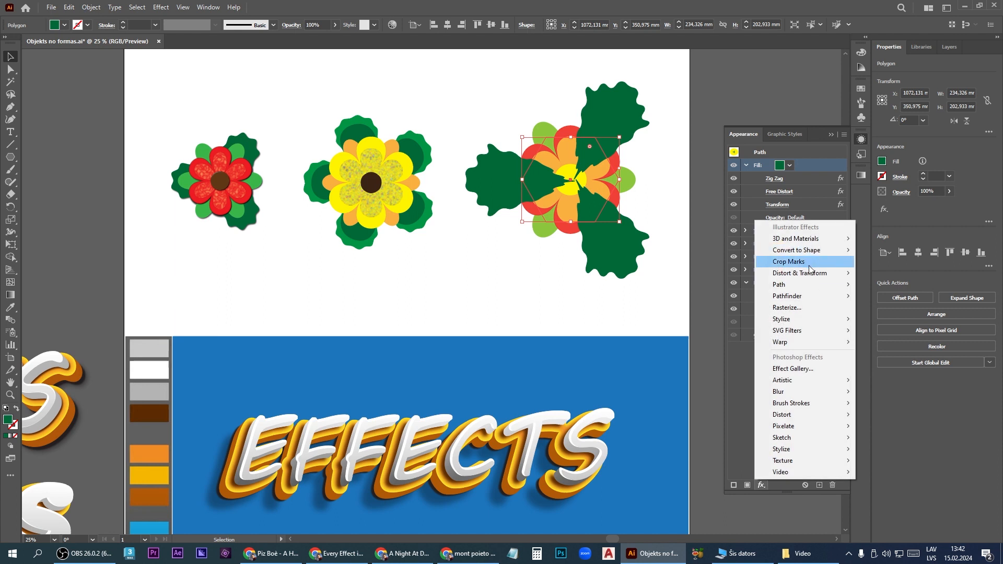
pyautogui.moveTo(809, 273)
pyautogui.click(882, 308)
pyautogui.click(527, 297)
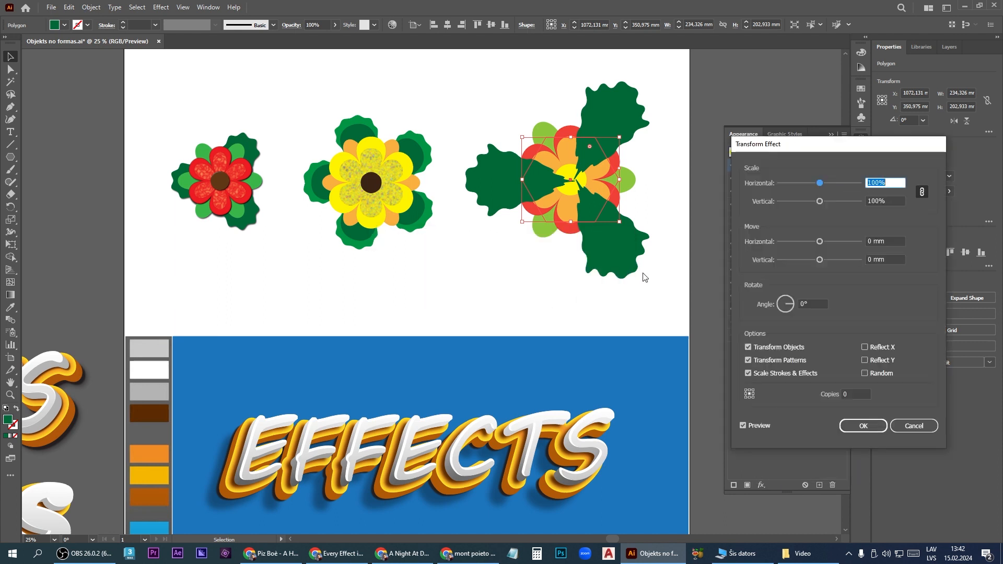
pyautogui.moveTo(819, 183); pyautogui.dragTo(810, 183)
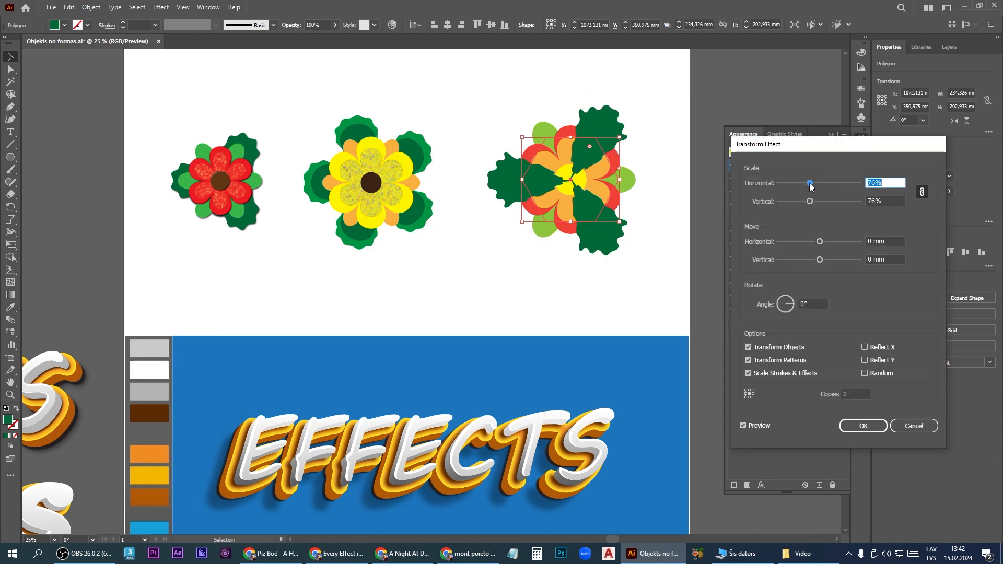
pyautogui.press('Return')
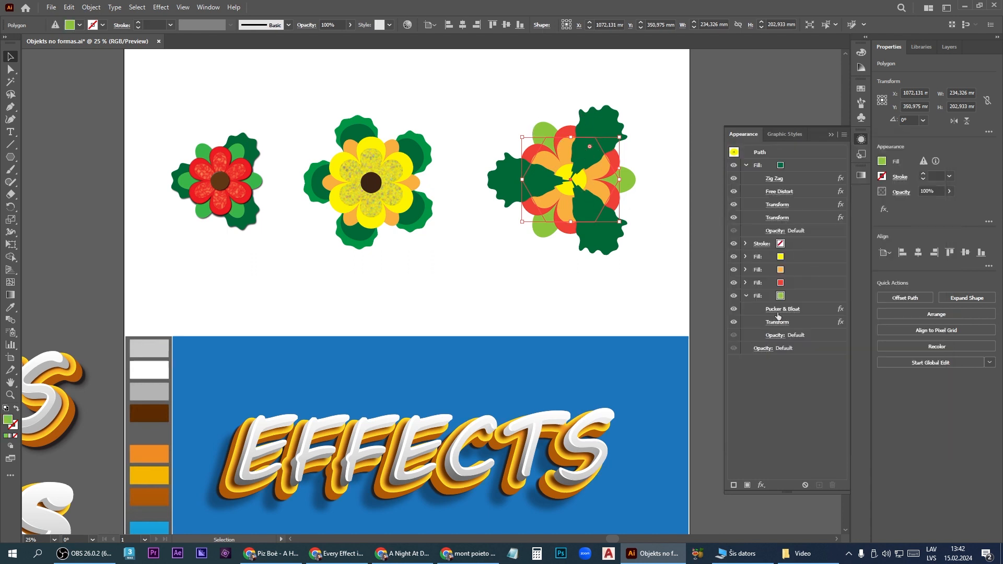
# Step: Change the leaves' rotating Transform effect to a 72° angle with 4 copies
pyautogui.click(777, 218)
pyautogui.click(813, 304)
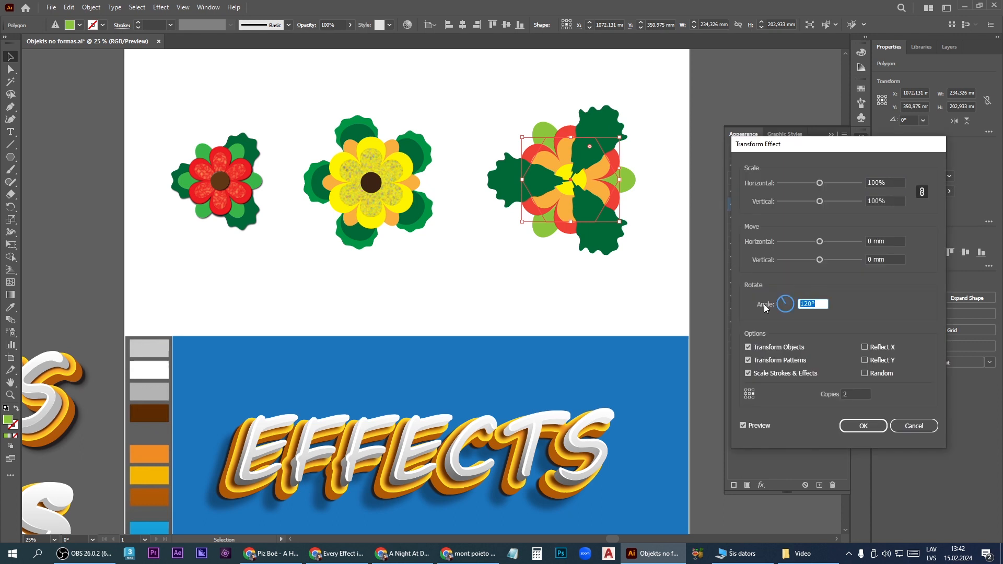
pyautogui.write('72')
pyautogui.press('Tab')
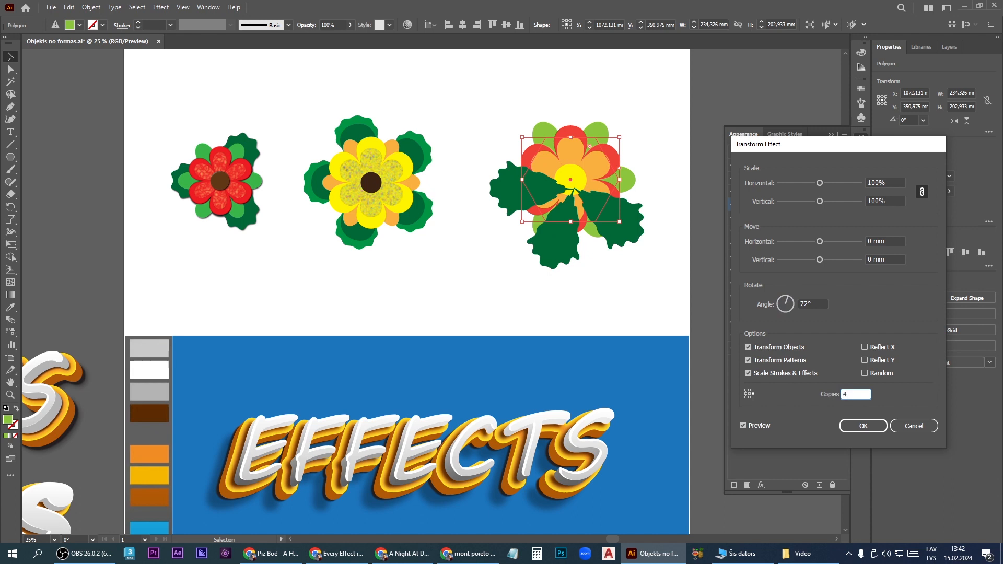
pyautogui.write('4')
pyautogui.click(877, 429)
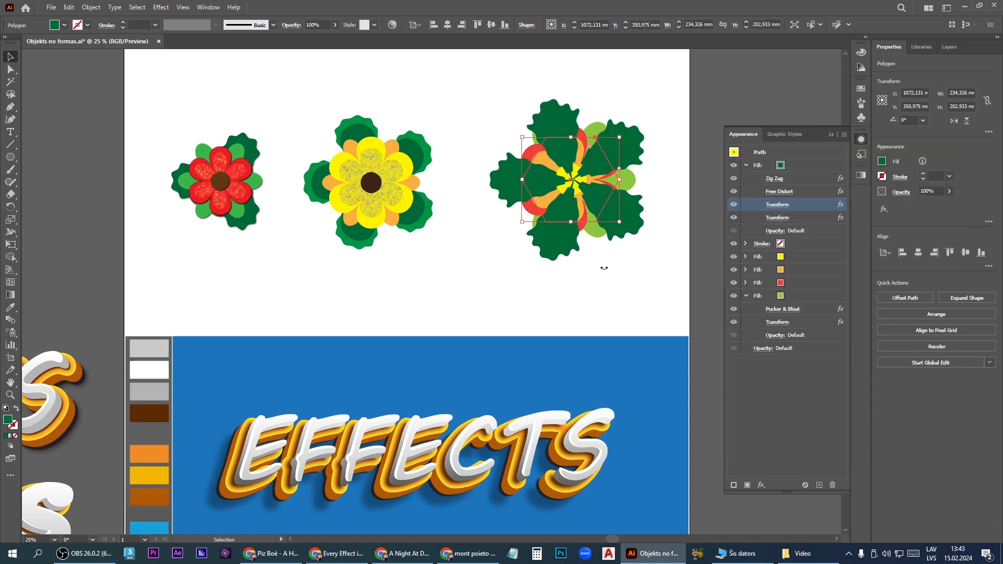
# Step: Duplicate the dark green leaf fill and recolour the upper copy medium green
pyautogui.click(745, 165)
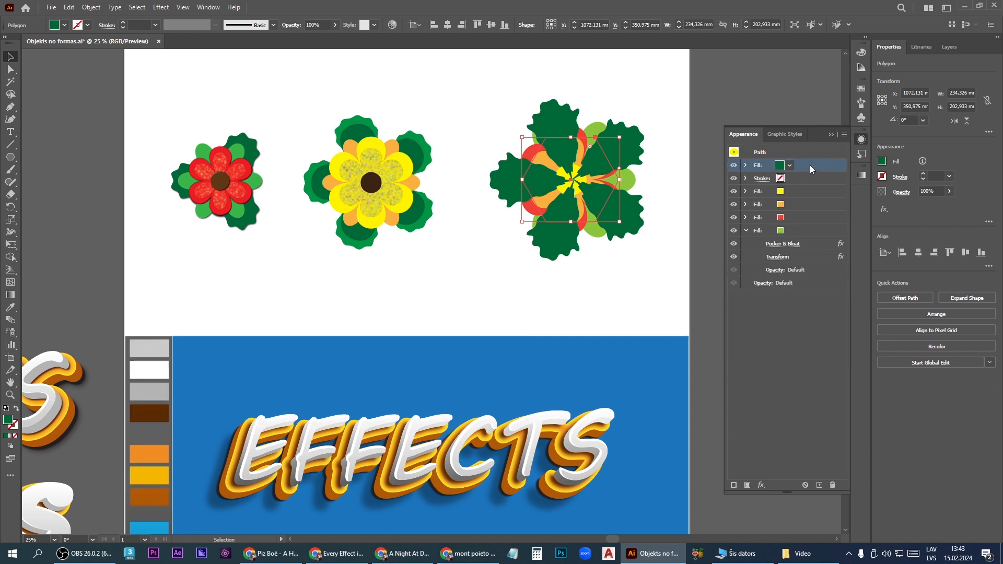
pyautogui.click(818, 485)
pyautogui.click(780, 167)
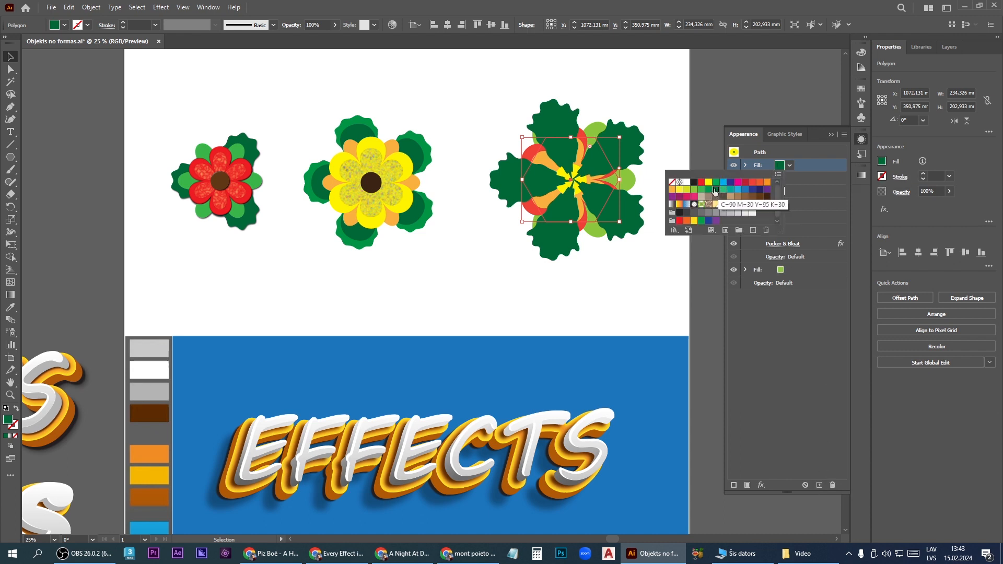
pyautogui.click(693, 190)
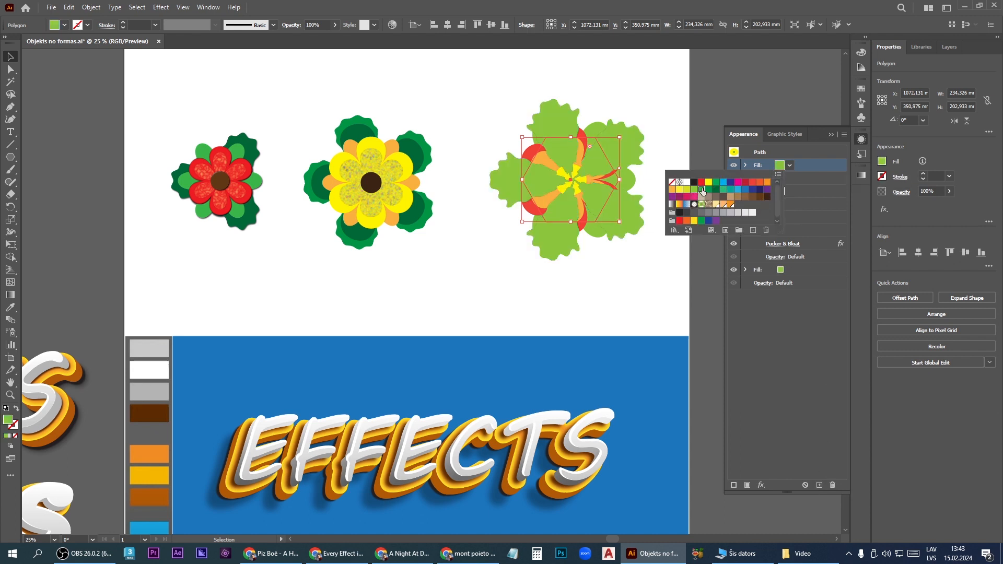
pyautogui.click(702, 189)
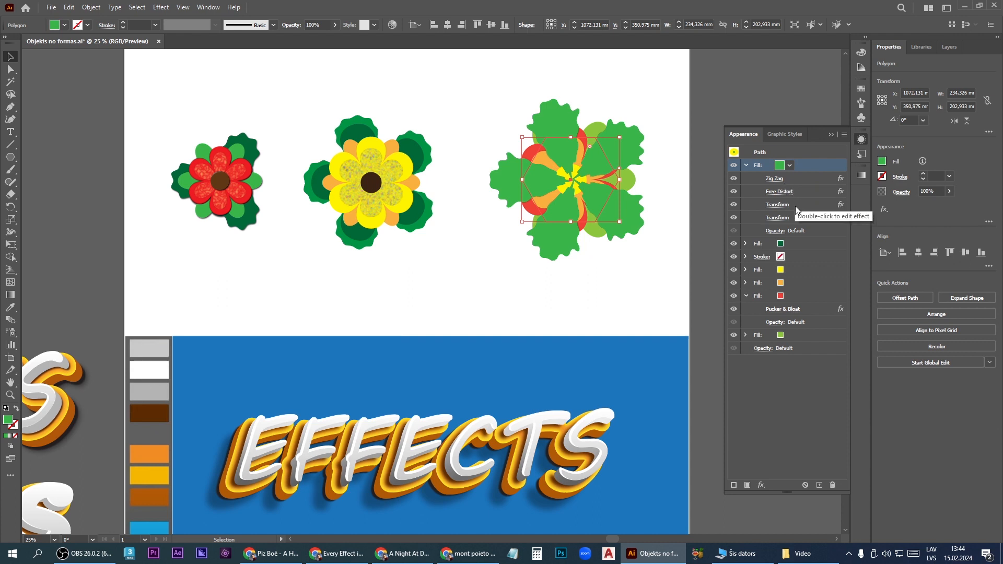
# Step: Set the scaling Transform effect of the medium green leaf fill to 72% horizontally and vertically
pyautogui.click(774, 218)
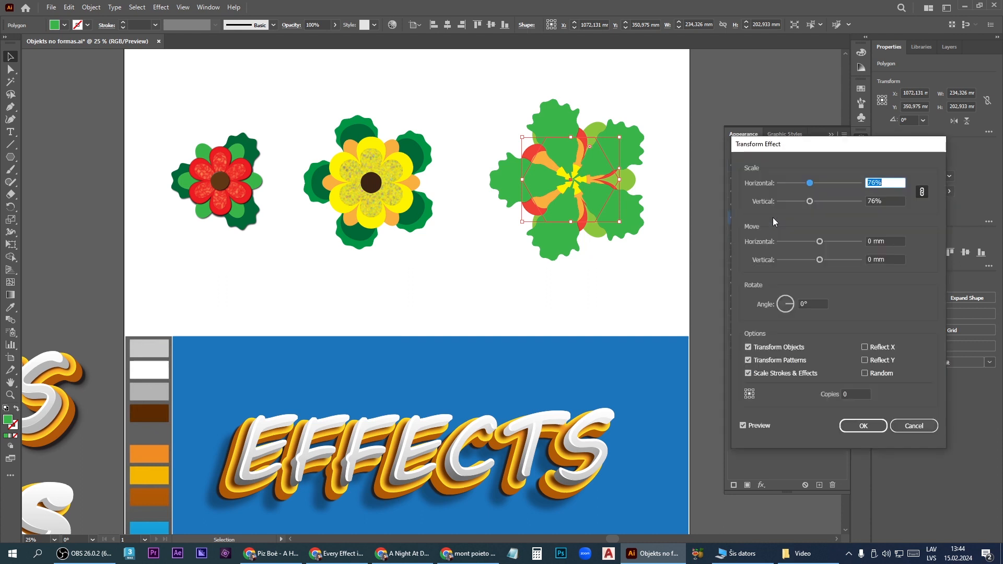
pyautogui.moveTo(809, 202); pyautogui.dragTo(808, 201)
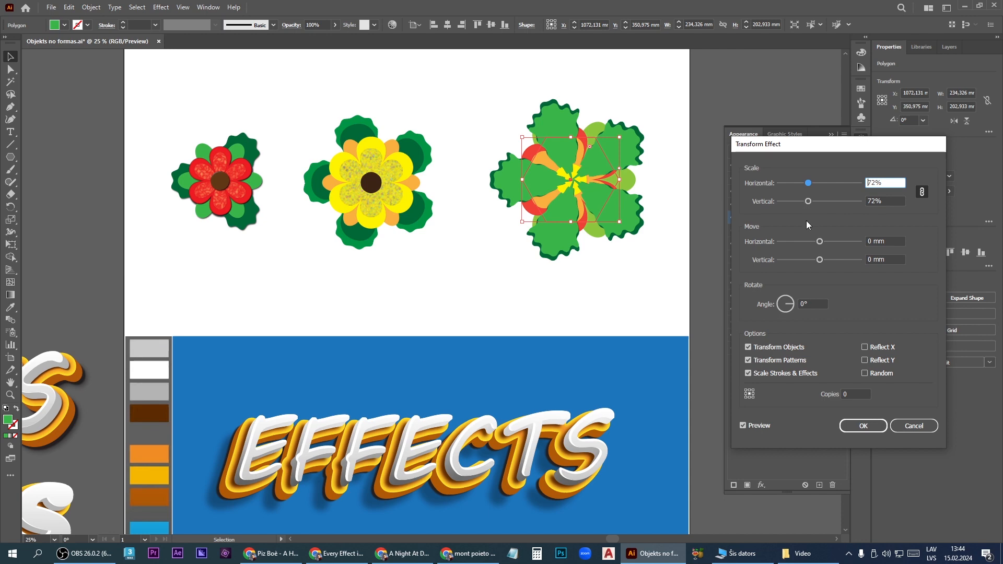
pyautogui.click(862, 425)
# Step: Move both green leaf fills together to the bottom of the fill stack, behind the flower petals, and deselect the flower
pyautogui.click(746, 165)
pyautogui.click(800, 178)
pyautogui.keyDown('shift'); pyautogui.click(803, 165); pyautogui.keyUp('shift')
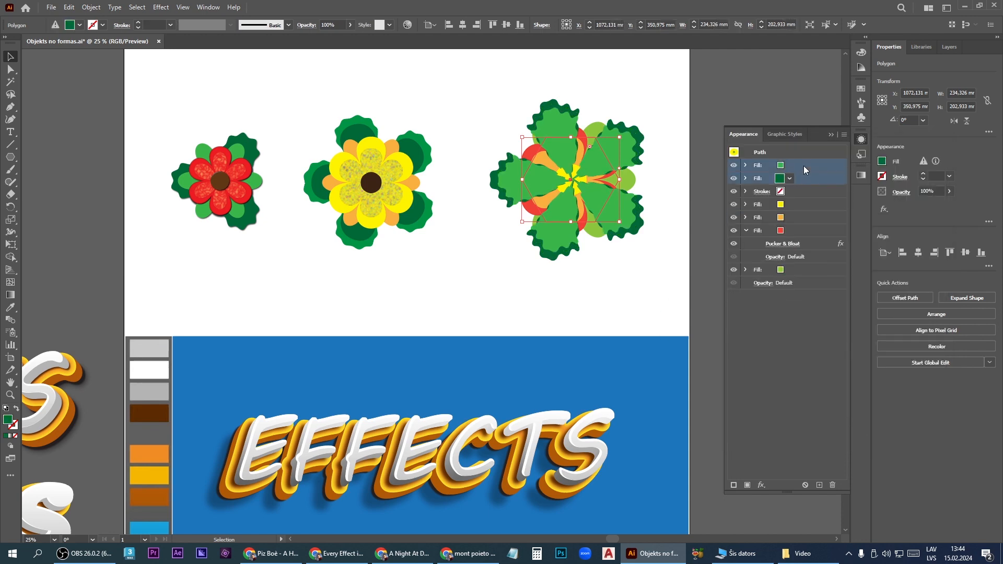
pyautogui.moveTo(804, 165); pyautogui.dragTo(798, 273)
pyautogui.hotkey('ctrl', 'shift', 'a')
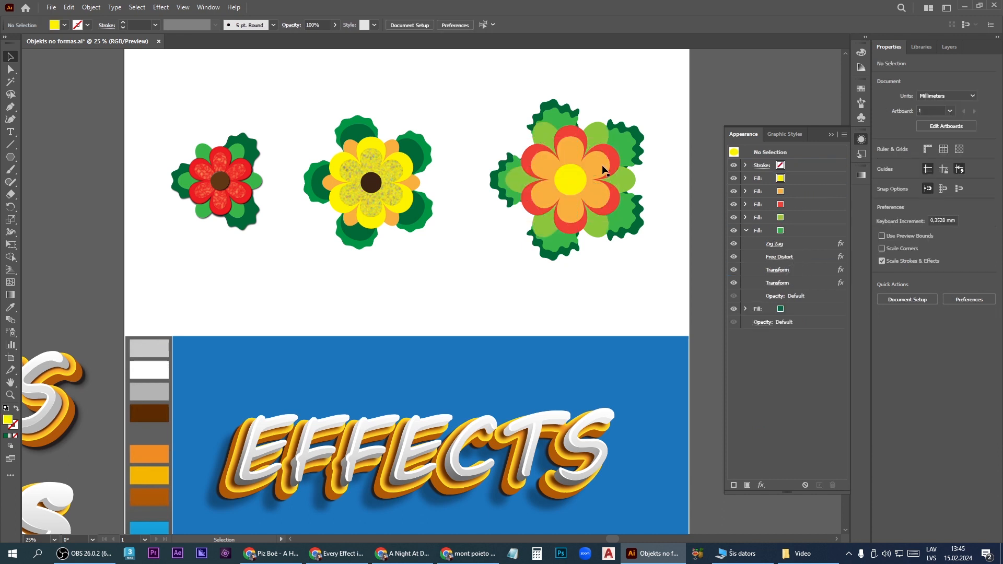
# Step: Swap the leaf colours on the third flower, making the smaller front leaves dark green and the larger back leaves medium green
pyautogui.click(629, 146)
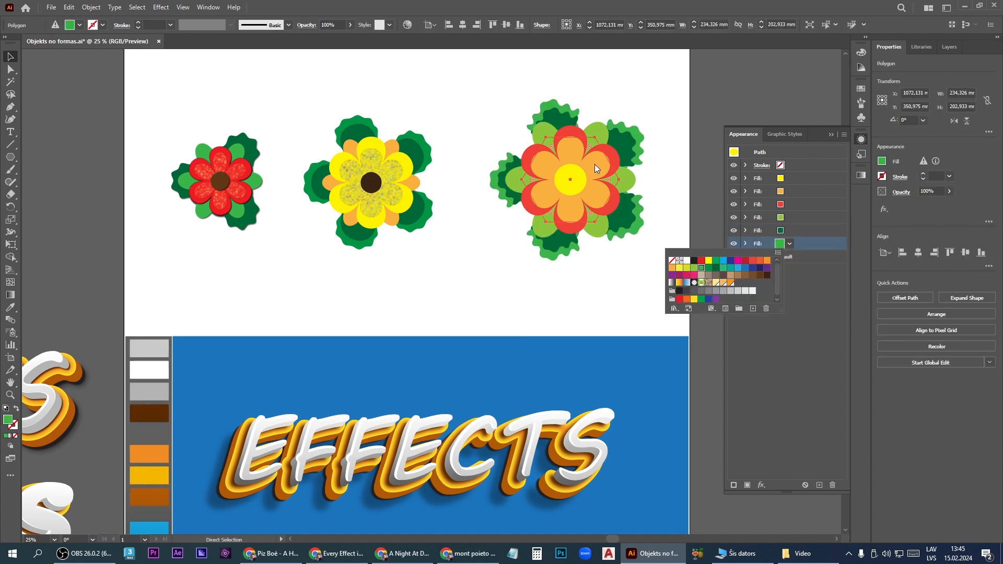
pyautogui.click(593, 164)
# Step: Apply the AI_Alpha_1 SVG filter to the orange petal fill of the third flower
pyautogui.click(733, 191)
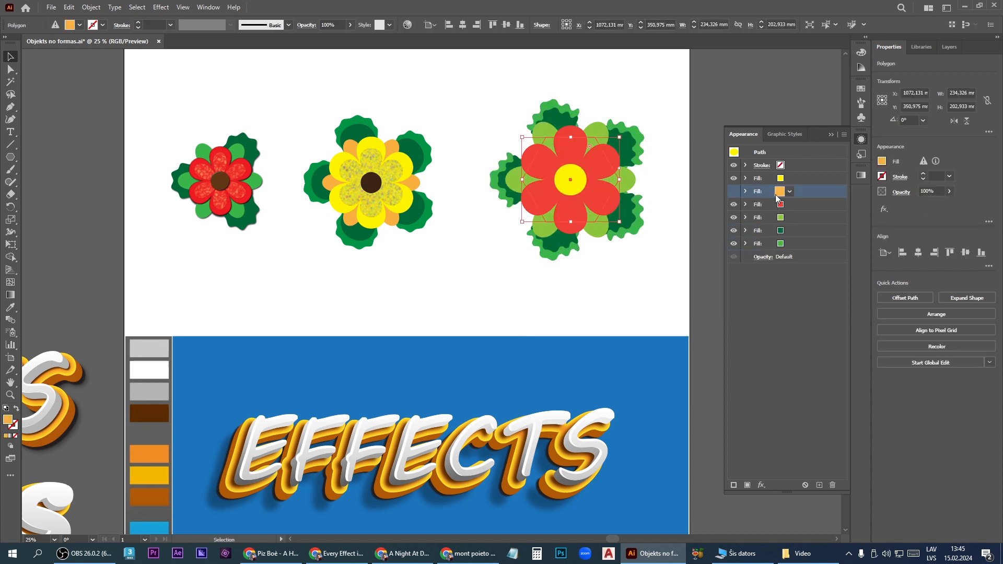
pyautogui.click(734, 191)
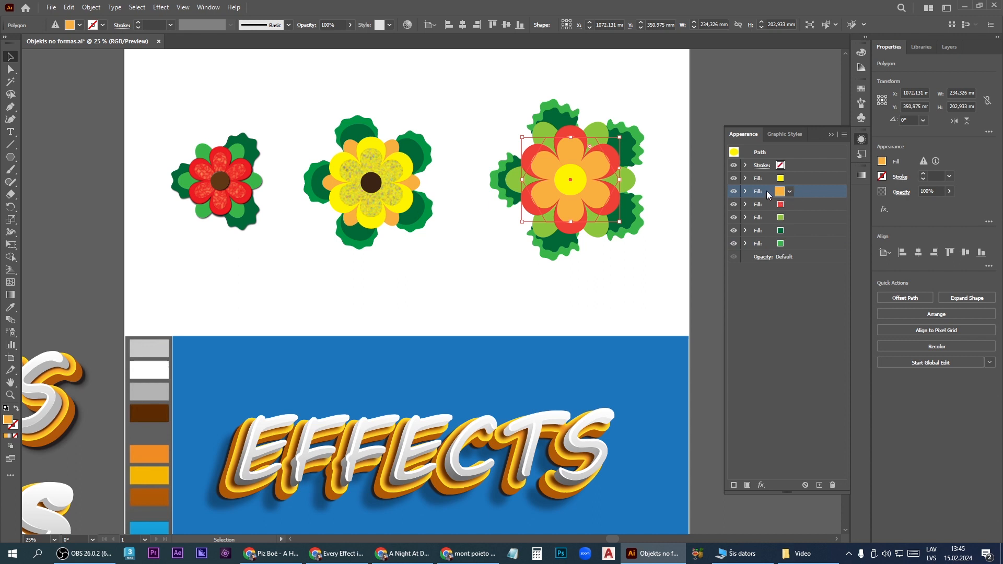
pyautogui.click(760, 485)
pyautogui.moveTo(799, 330)
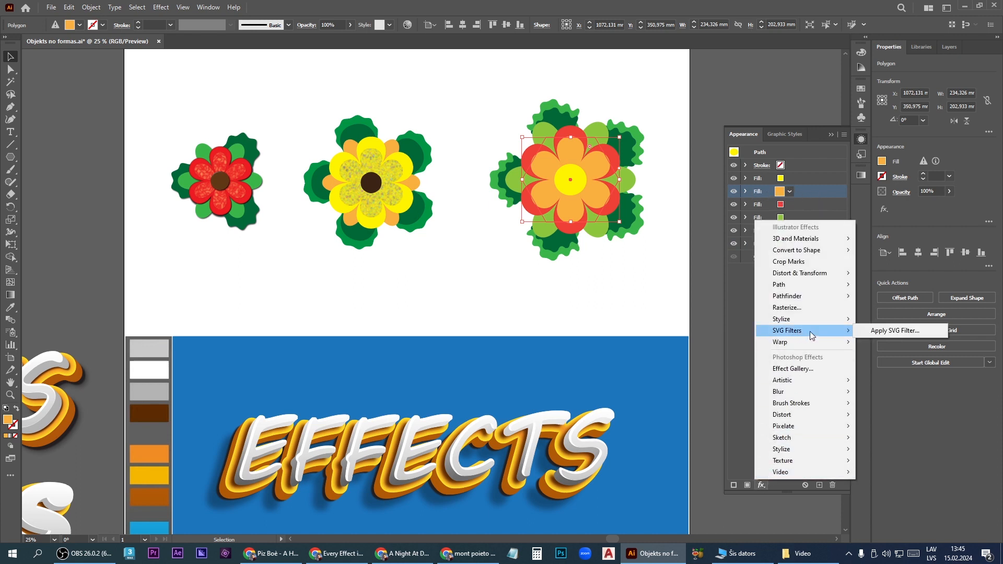
pyautogui.click(902, 333)
pyautogui.moveTo(718, 217); pyautogui.dragTo(771, 218)
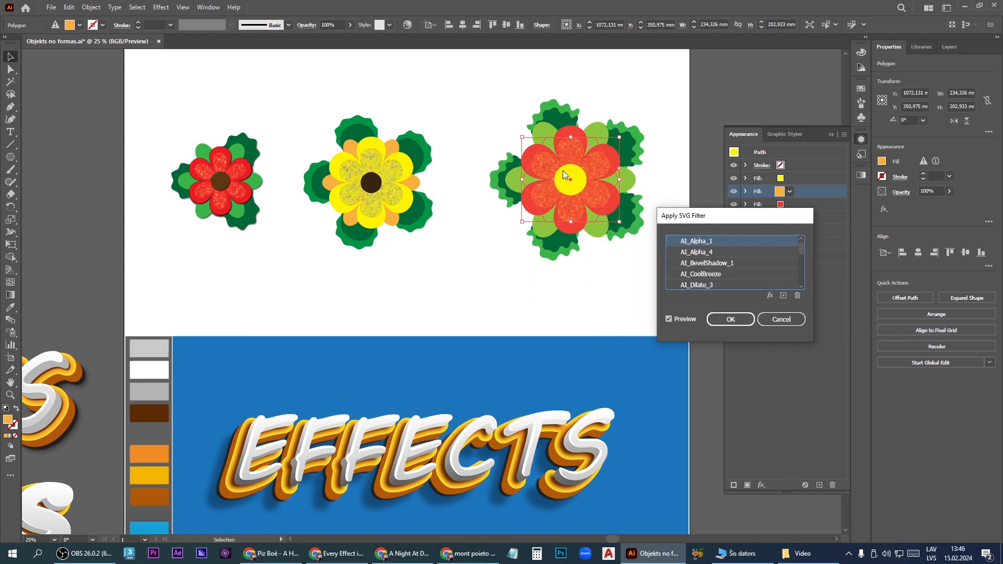
pyautogui.click(782, 319)
# Step: Apply the AI_BevelShadow_1 SVG filter to the yellow centre fill
pyautogui.click(794, 178)
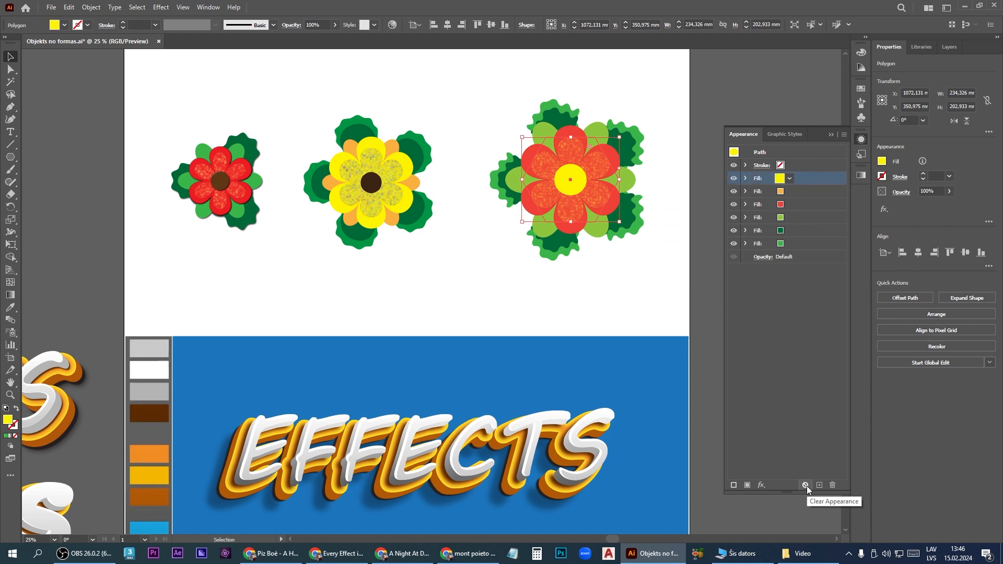
pyautogui.click(761, 485)
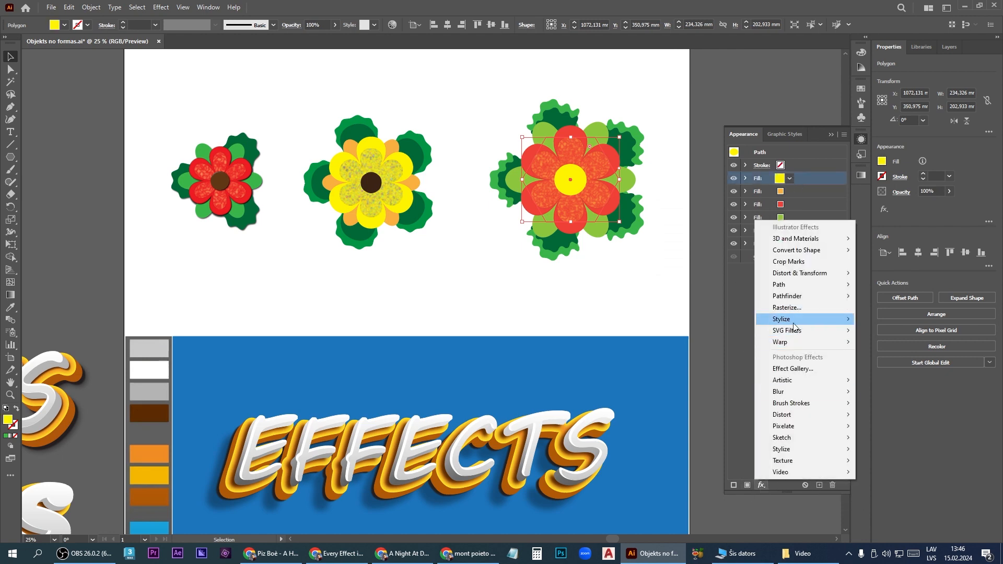
pyautogui.moveTo(799, 331)
pyautogui.click(888, 331)
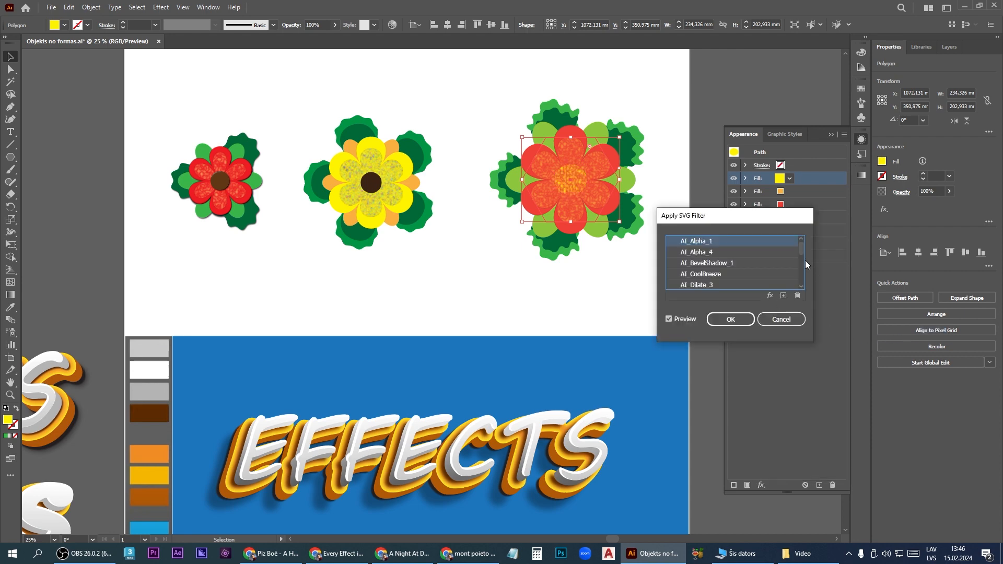
pyautogui.click(707, 265)
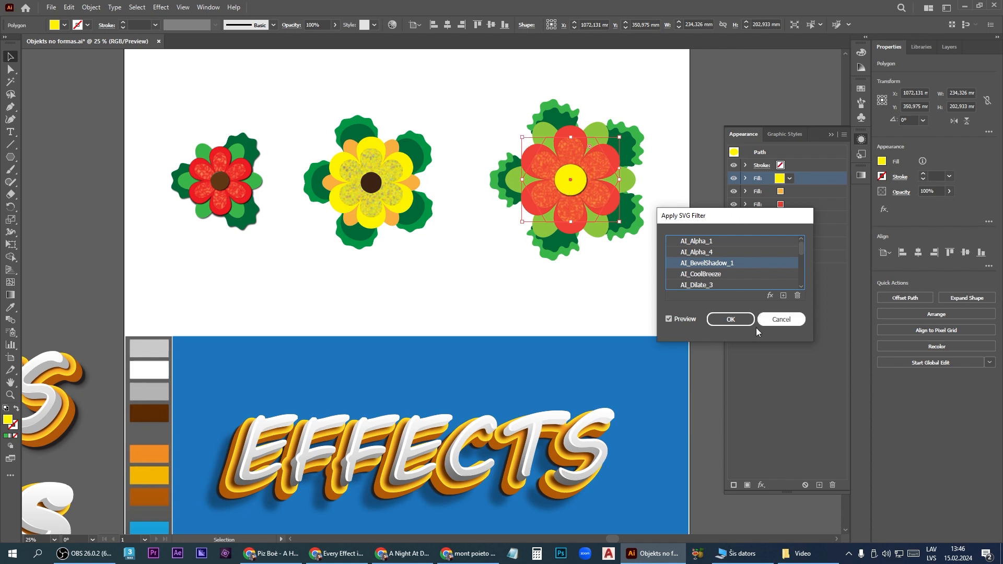
pyautogui.click(742, 319)
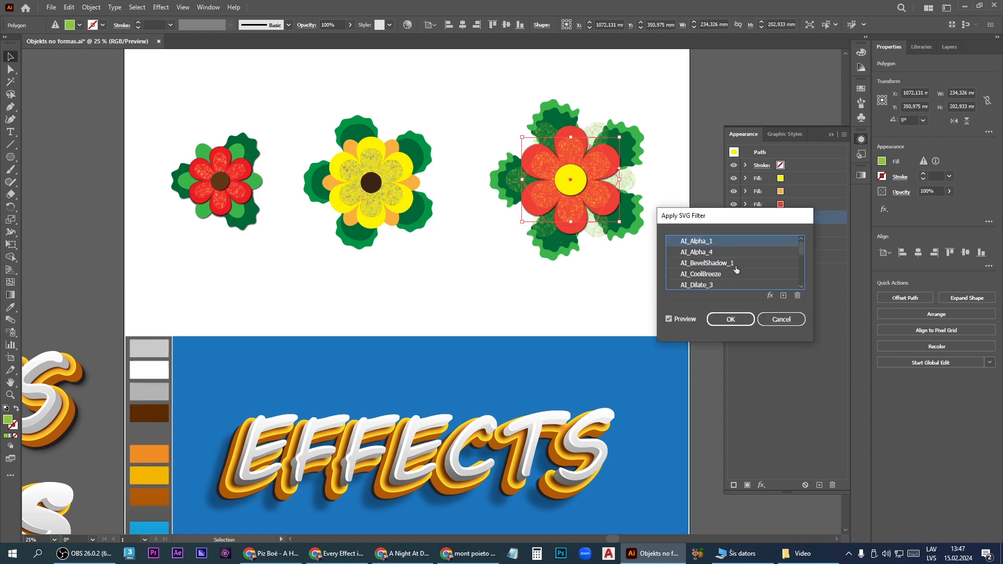
# Step: Apply the AI_BevelShadow_1 SVG filter to the light green petal fill and the medium green leaf fill, and deselect the flower
pyautogui.click(782, 264)
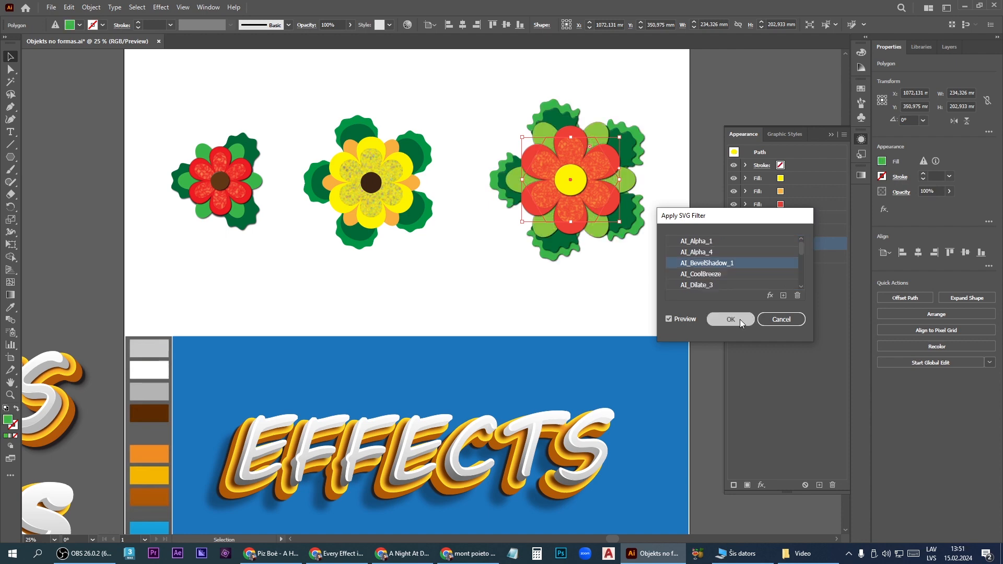
pyautogui.click(739, 318)
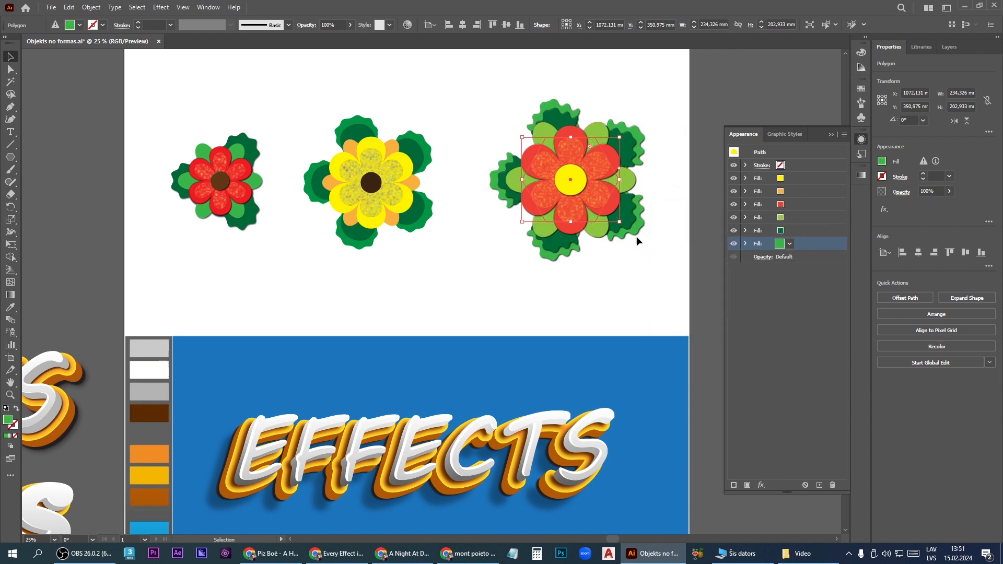
pyautogui.click(627, 274)
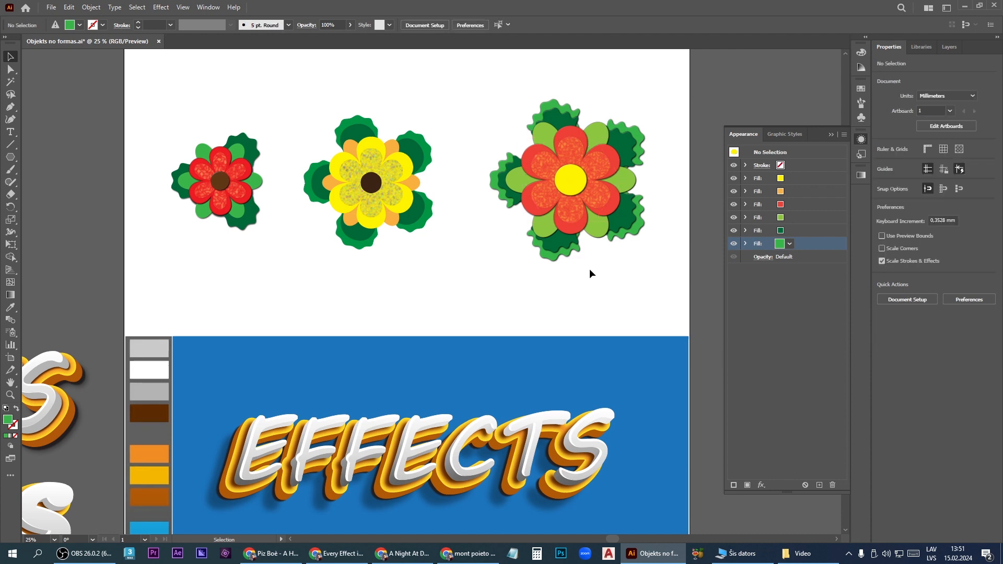
pyautogui.click(832, 134)
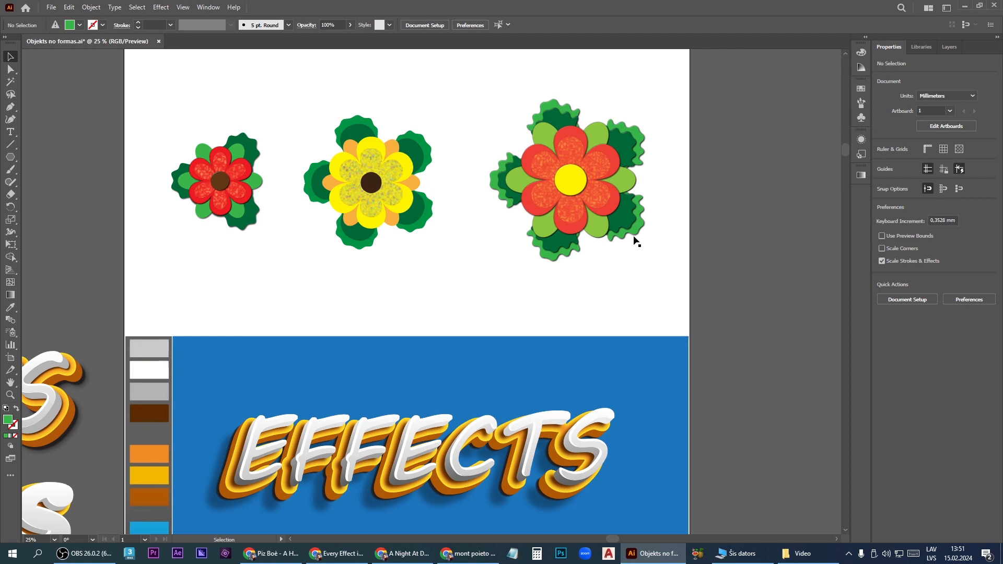
pyautogui.scroll(-2, 636, 240)
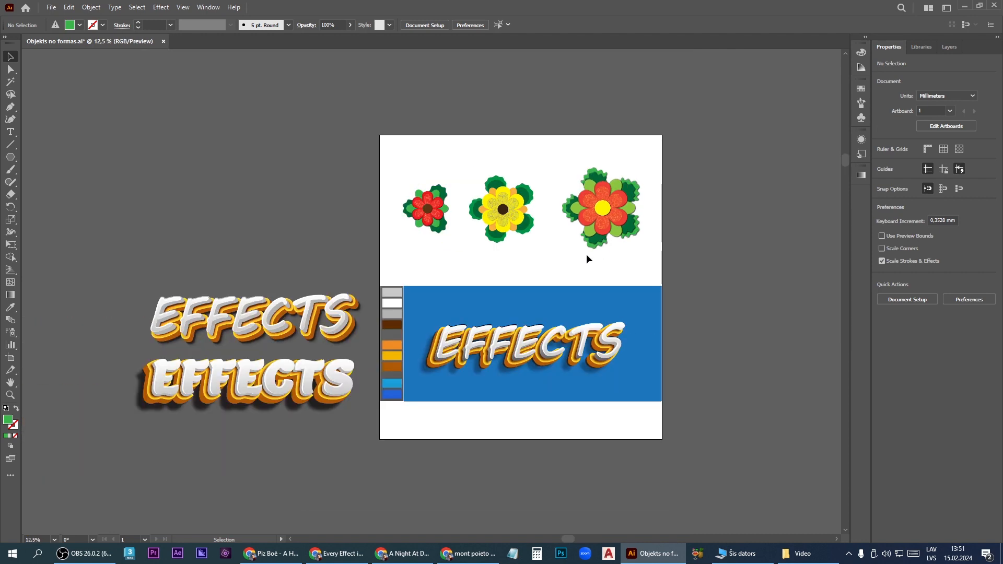